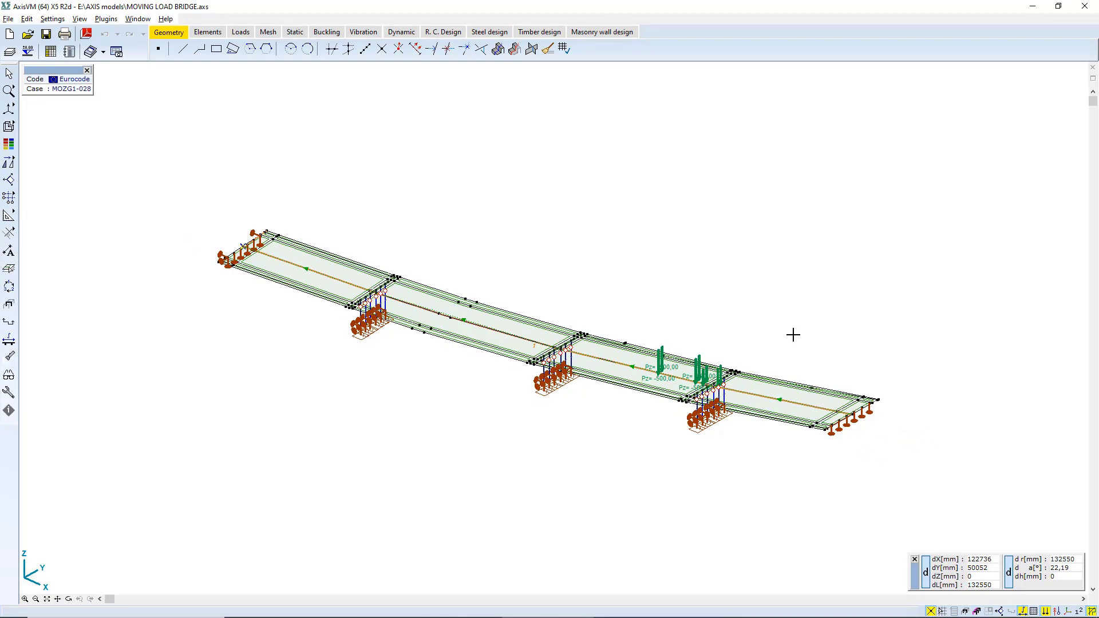
# Open the bridge's moving surface load definition and set the second axle's position to 4000 mm.
pyautogui.keyDown('alt'); pyautogui.moveTo(678, 300); pyautogui.dragTo(707, 334, button='middle'); pyautogui.keyUp('alt')
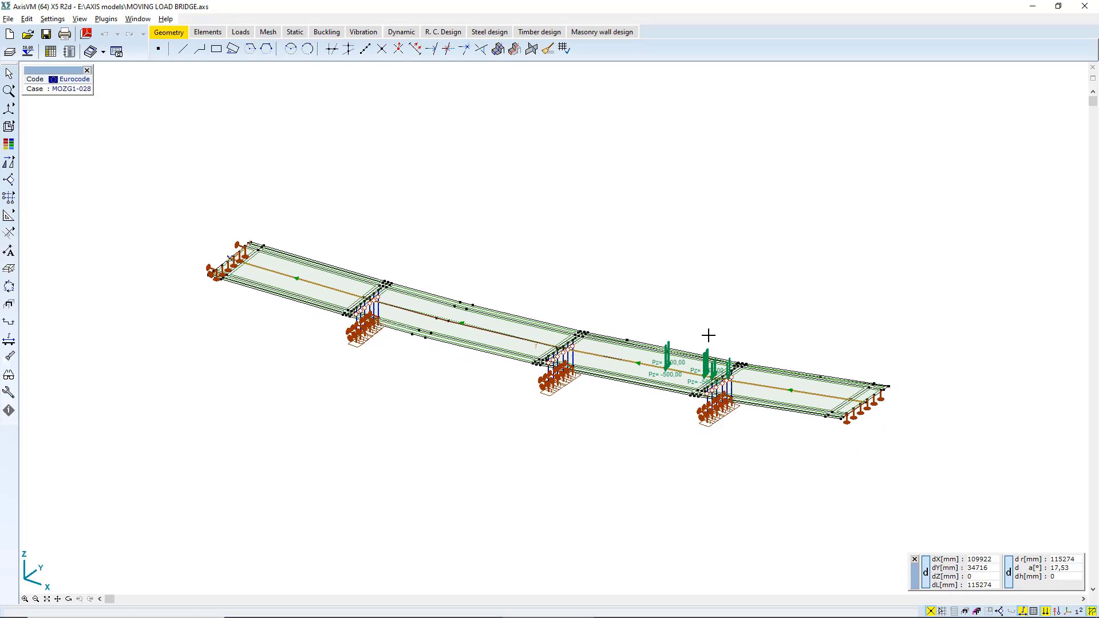
pyautogui.scroll(1, 707, 333)
pyautogui.click(249, 35)
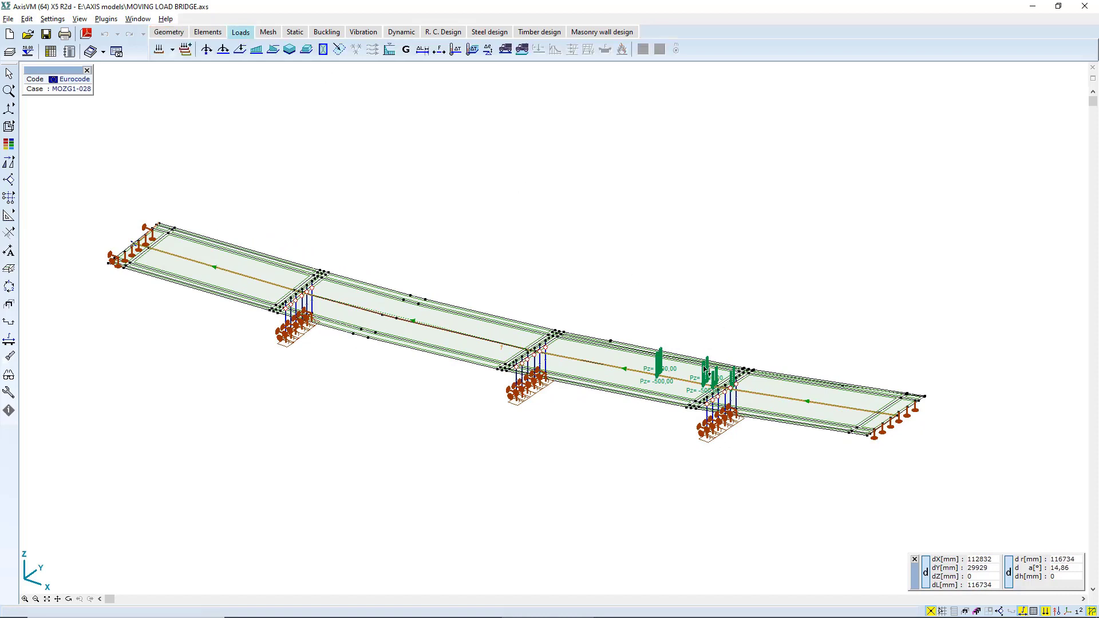
pyautogui.doubleClick(709, 370)
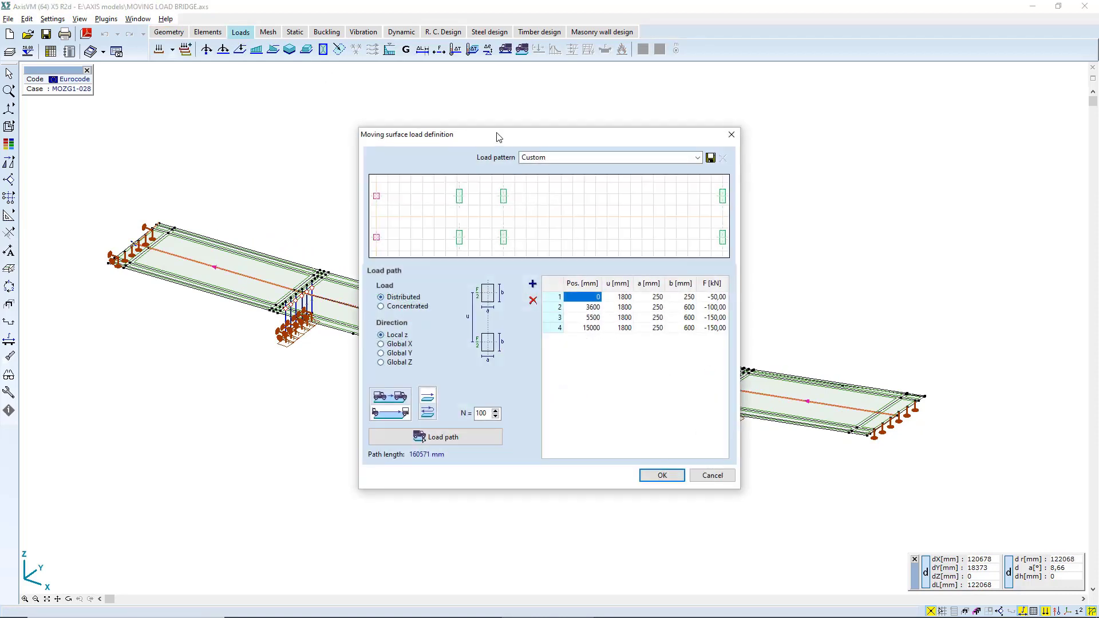
pyautogui.moveTo(498, 137); pyautogui.dragTo(425, 107)
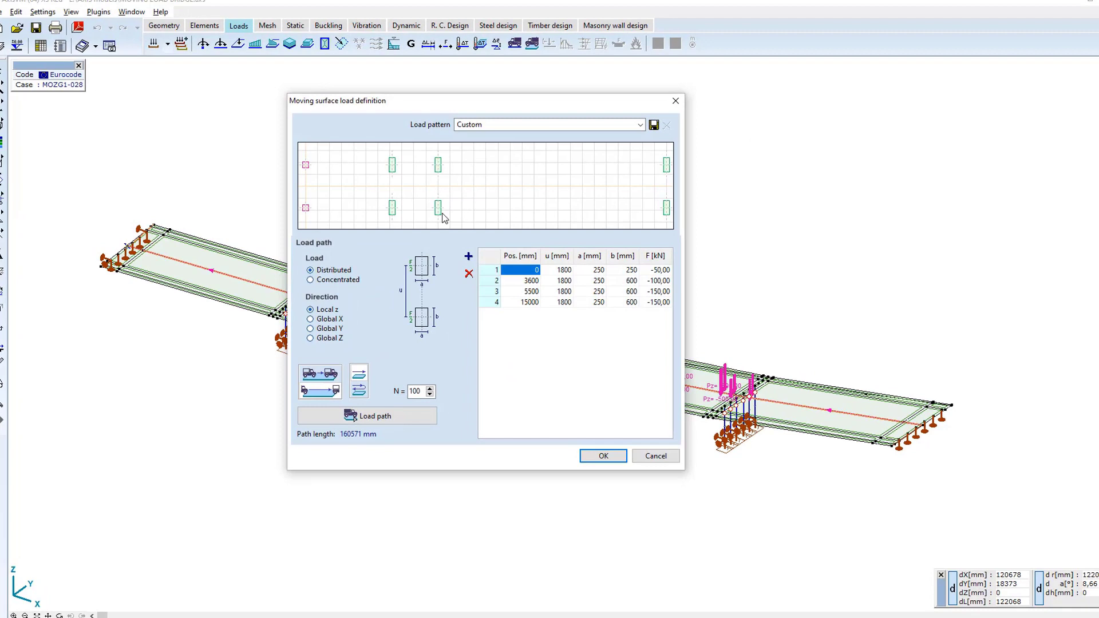
pyautogui.click(531, 281)
pyautogui.click(602, 313)
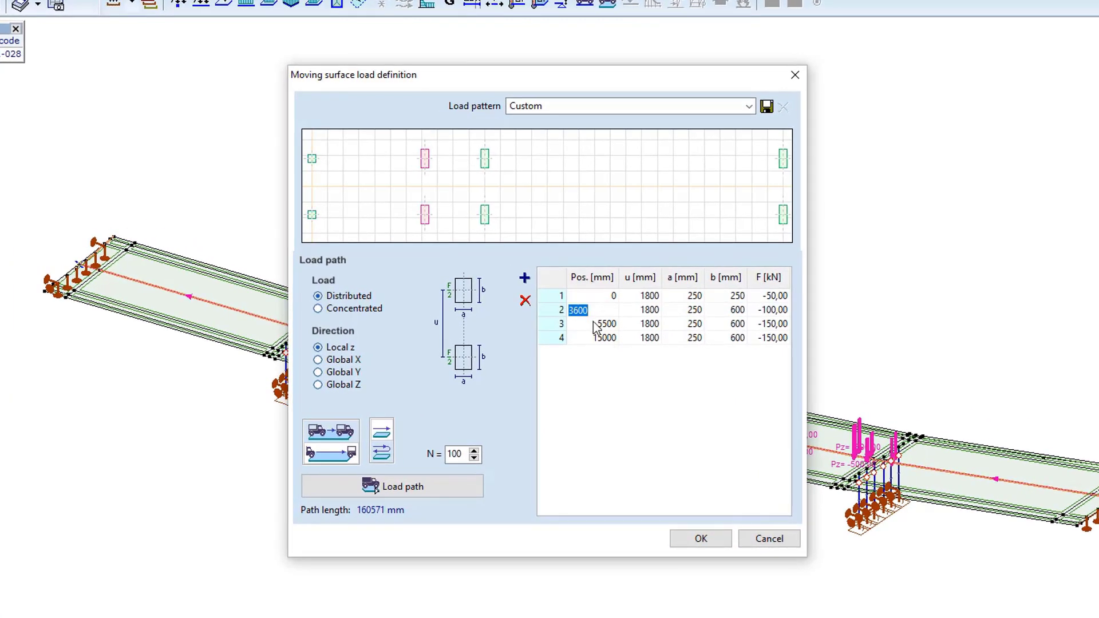
pyautogui.write('4000')
pyautogui.press('Tab')
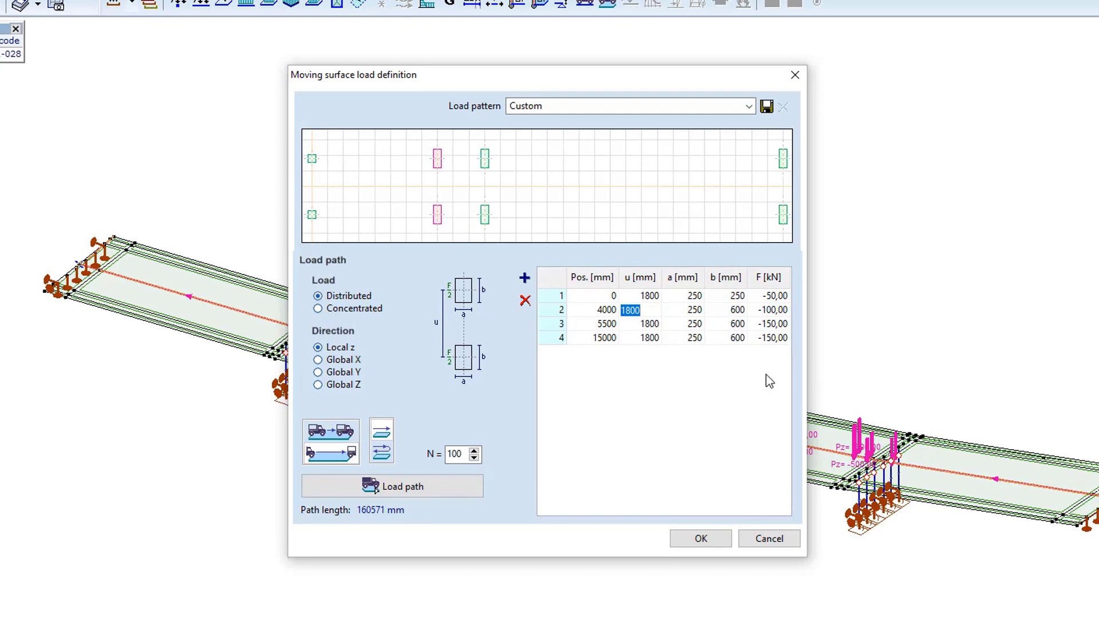
# Set the forces of the third and fourth axles to -200 kN each.
pyautogui.click(695, 311)
pyautogui.click(767, 324)
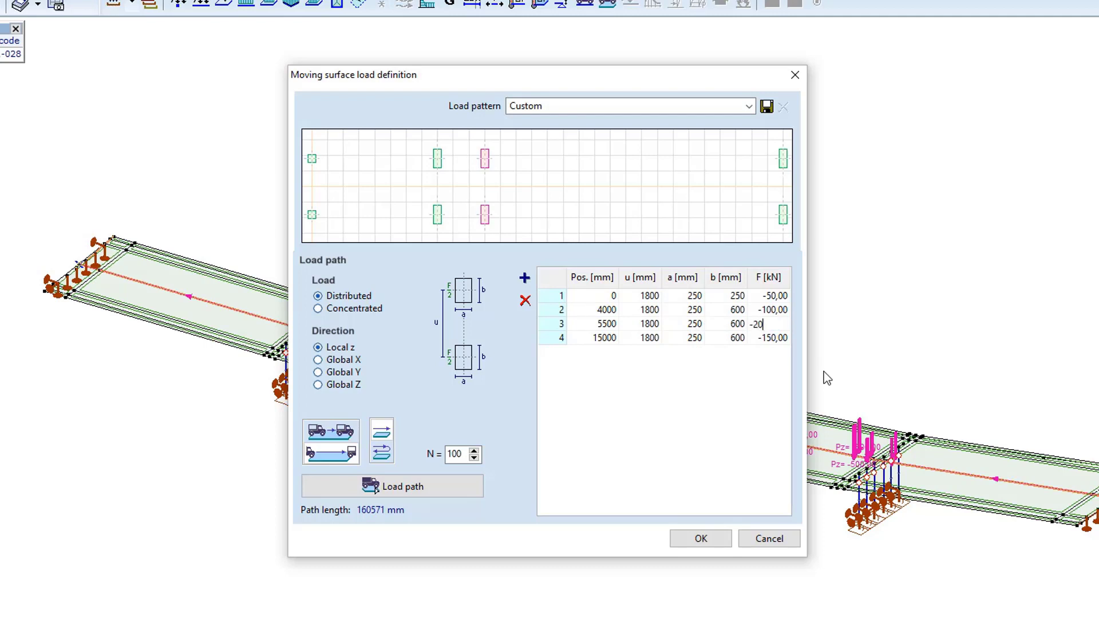
pyautogui.click(775, 339)
pyautogui.write('-200')
pyautogui.press('Return')
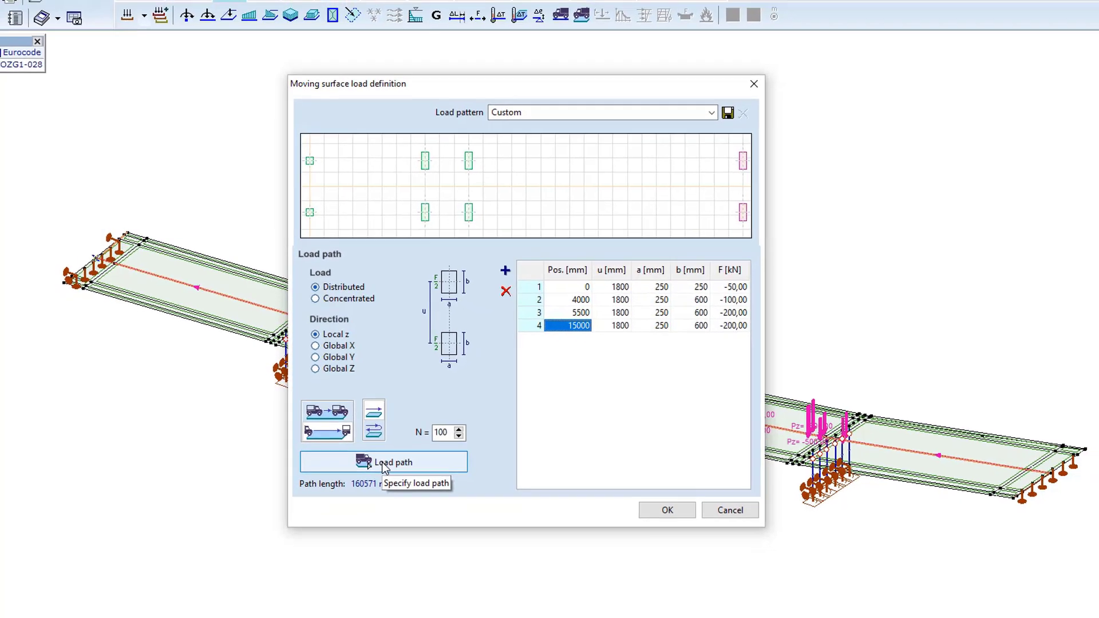
# Redefine the load path along the deck's centreline over the pier midpoints, starting at the far X-negative abutment and ending at the opposite one, and apply it.
pyautogui.click(383, 462)
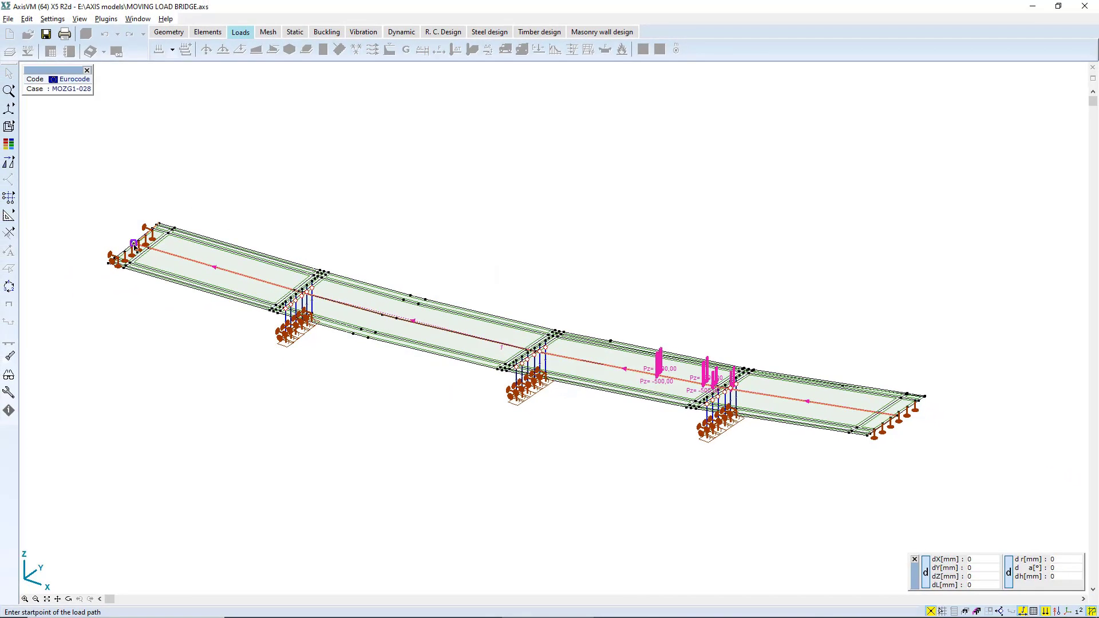
pyautogui.scroll(3, 289, 293)
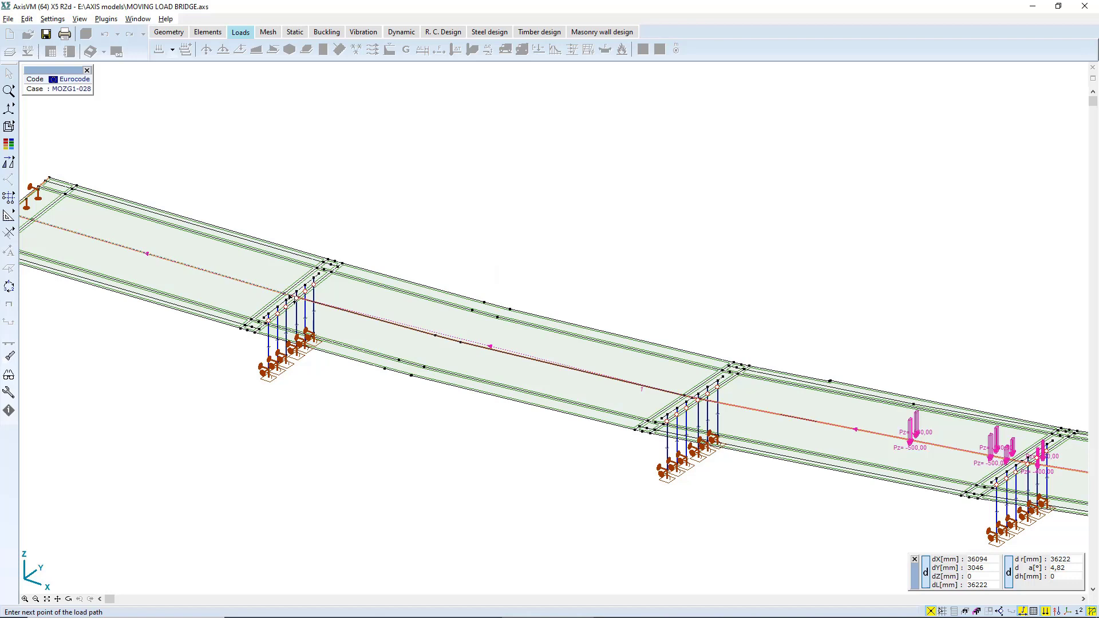
pyautogui.click(291, 295)
pyautogui.moveTo(821, 454); pyautogui.dragTo(510, 388, button='middle')
pyautogui.scroll(3, 710, 412)
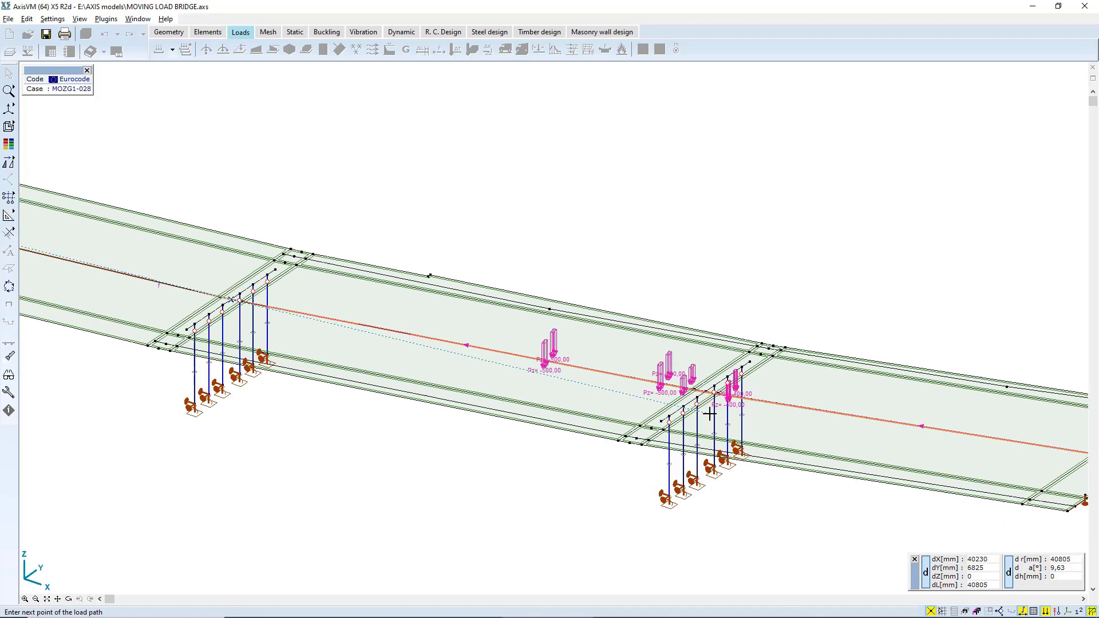
pyautogui.click(705, 389)
pyautogui.scroll(-3, 704, 392)
pyautogui.keyDown('alt'); pyautogui.moveTo(711, 414); pyautogui.dragTo(820, 471, button='middle'); pyautogui.keyUp('alt')
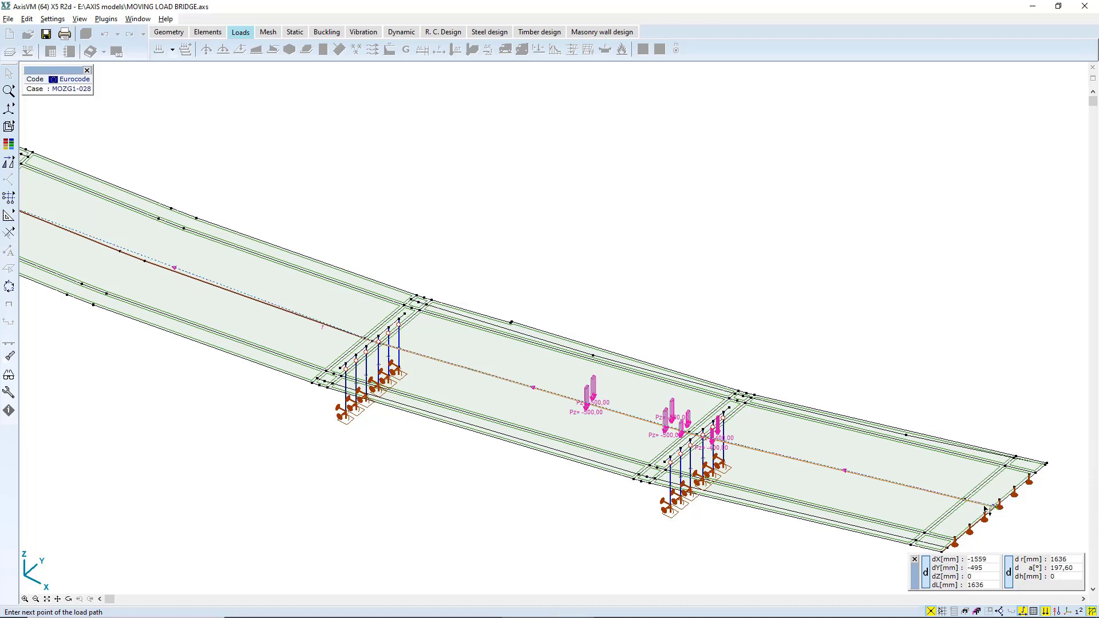
pyautogui.doubleClick(1000, 506)
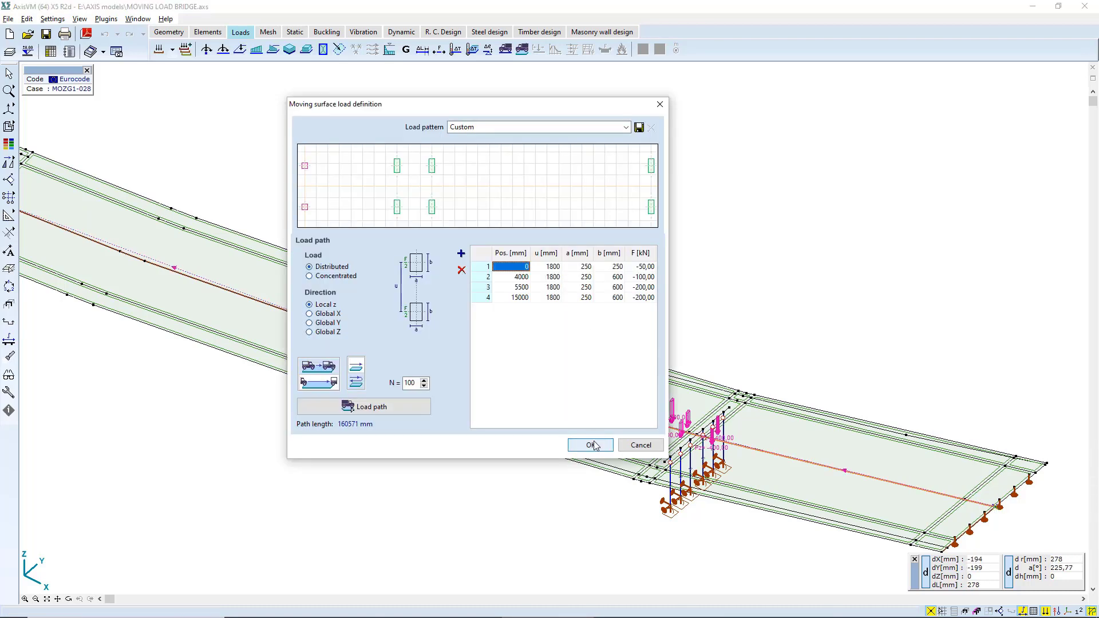
pyautogui.click(410, 383)
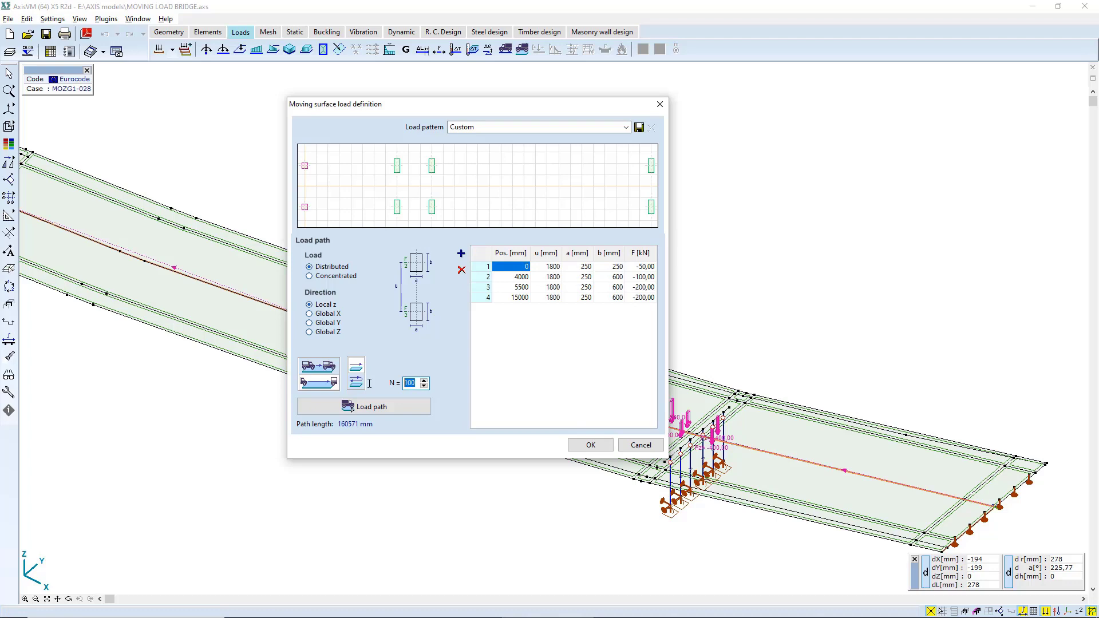
pyautogui.click(591, 445)
# Step backwards through the moving load cases from MOZG1-028 to MOZG1-007 to examine the vehicle's positions along the bridge.
pyautogui.scroll(-3, 542, 312)
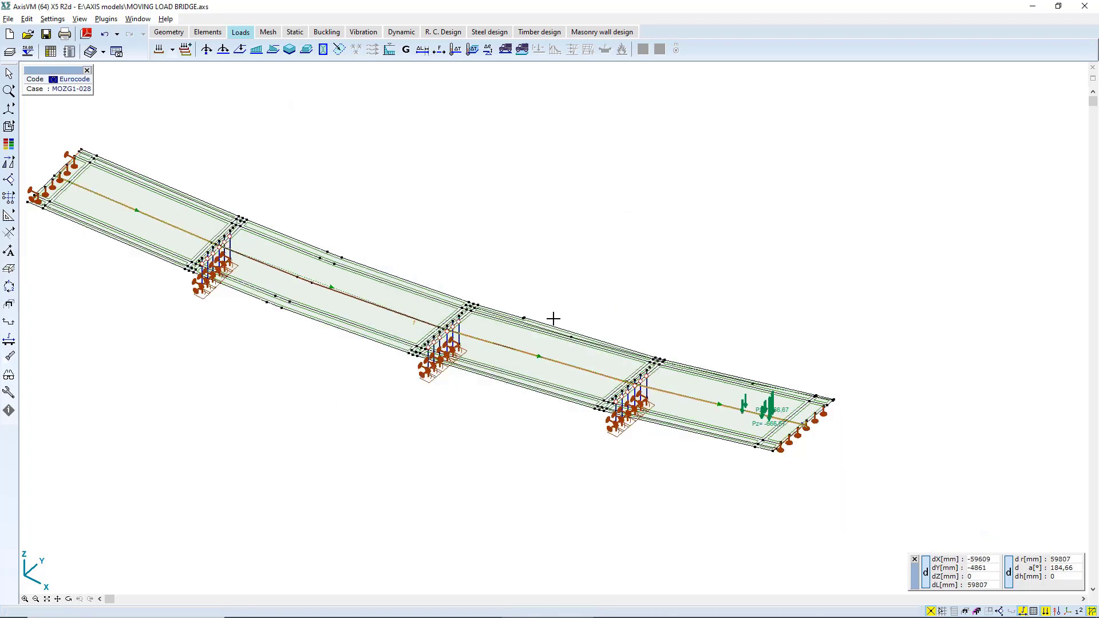
pyautogui.click(172, 51)
pyautogui.press('Up')
pyautogui.press('Up')
pyautogui.press('Up')
pyautogui.press('Up')
pyautogui.press('Up')
pyautogui.press('Up')
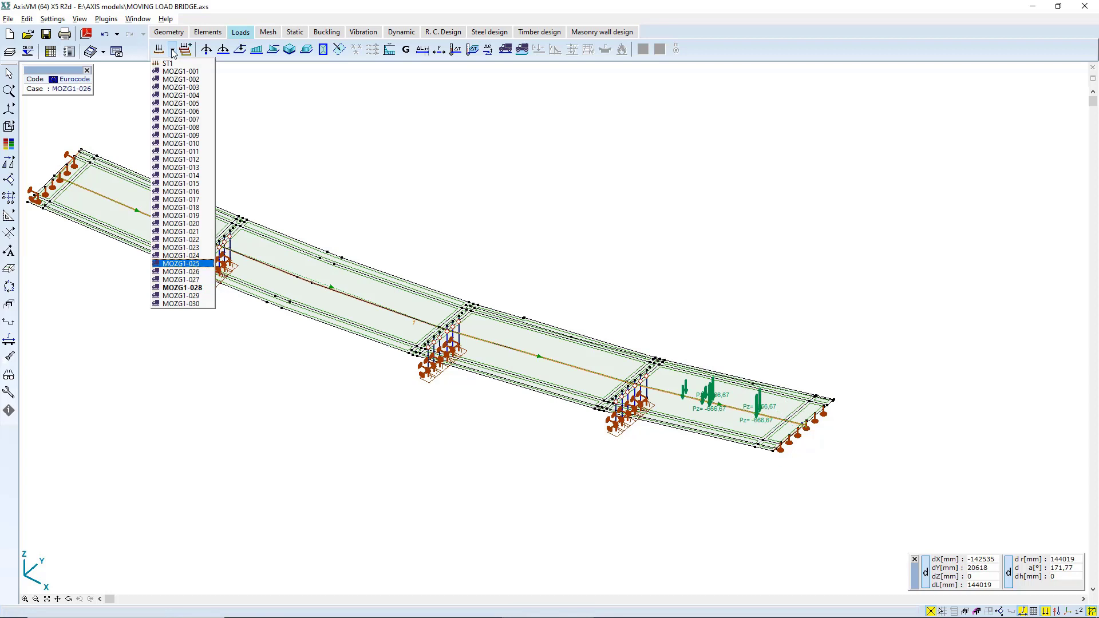
pyautogui.press('Up')
pyautogui.press('Up')
pyautogui.press('Up')
pyautogui.press('Up')
pyautogui.press('Up')
pyautogui.press('Up')
pyautogui.press('Up')
pyautogui.press('Up')
pyautogui.press('Up')
pyautogui.press('Up')
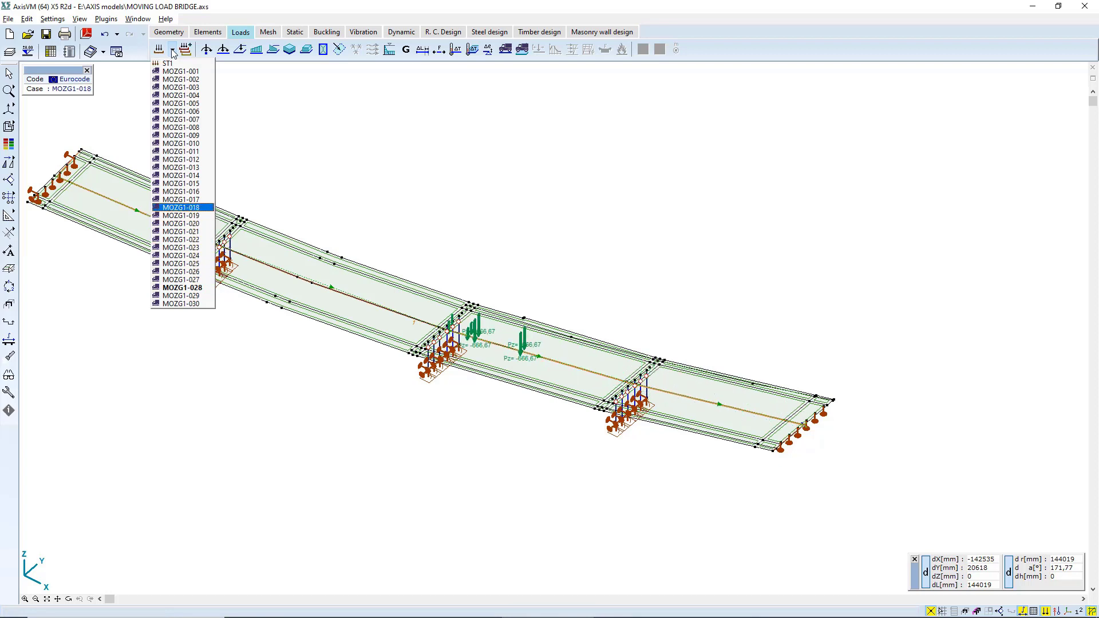
pyautogui.press('Up')
pyautogui.press('Up')
pyautogui.press('Up')
pyautogui.press('Up')
pyautogui.press('Up')
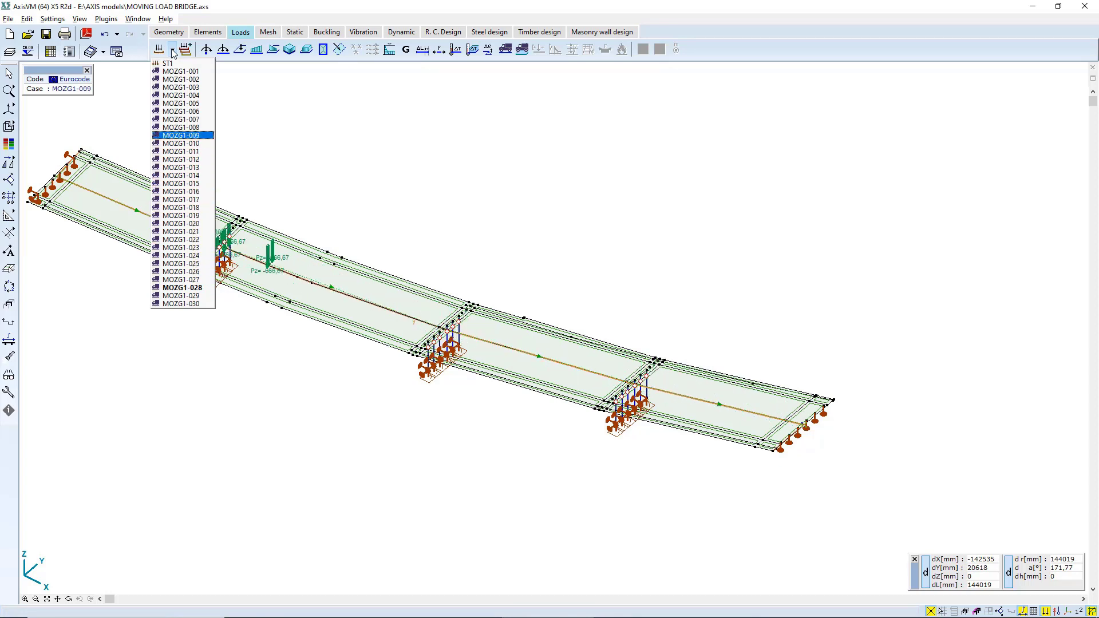
pyautogui.press('Return')
# Display the bridge model with hidden line removal.
pyautogui.keyDown('alt'); pyautogui.moveTo(315, 287); pyautogui.dragTo(303, 241, button='middle'); pyautogui.keyUp('alt')
pyautogui.moveTo(9, 127)
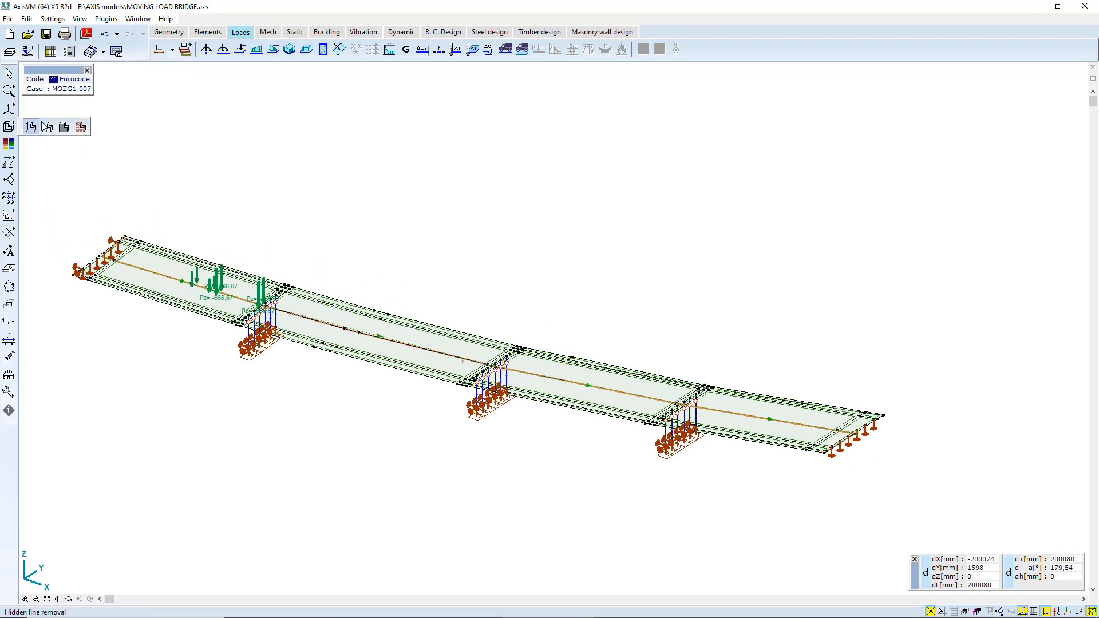
pyautogui.click(48, 127)
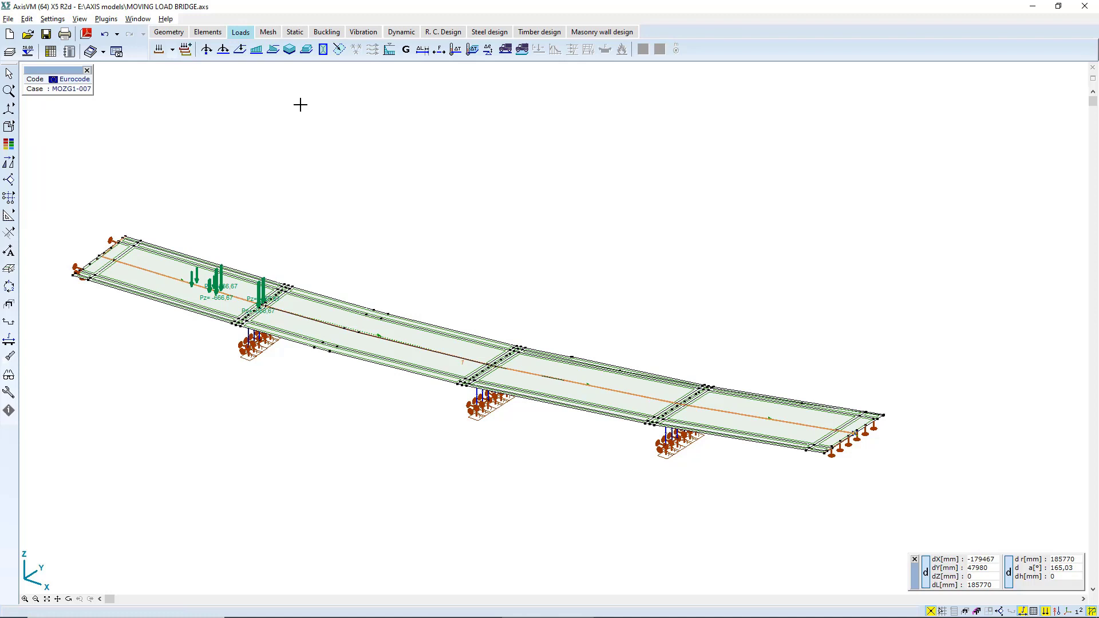
# Move the moving surface load and its path sideways from the deck's centreline into the positive-Y half of the deck.
pyautogui.scroll(2, 194, 284)
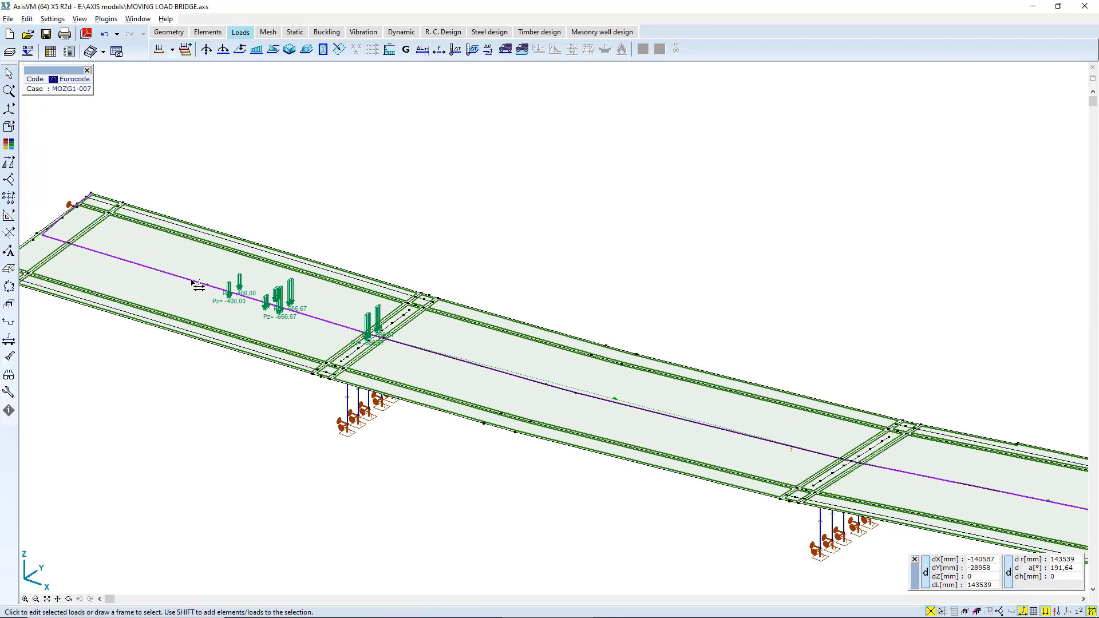
pyautogui.click(181, 297)
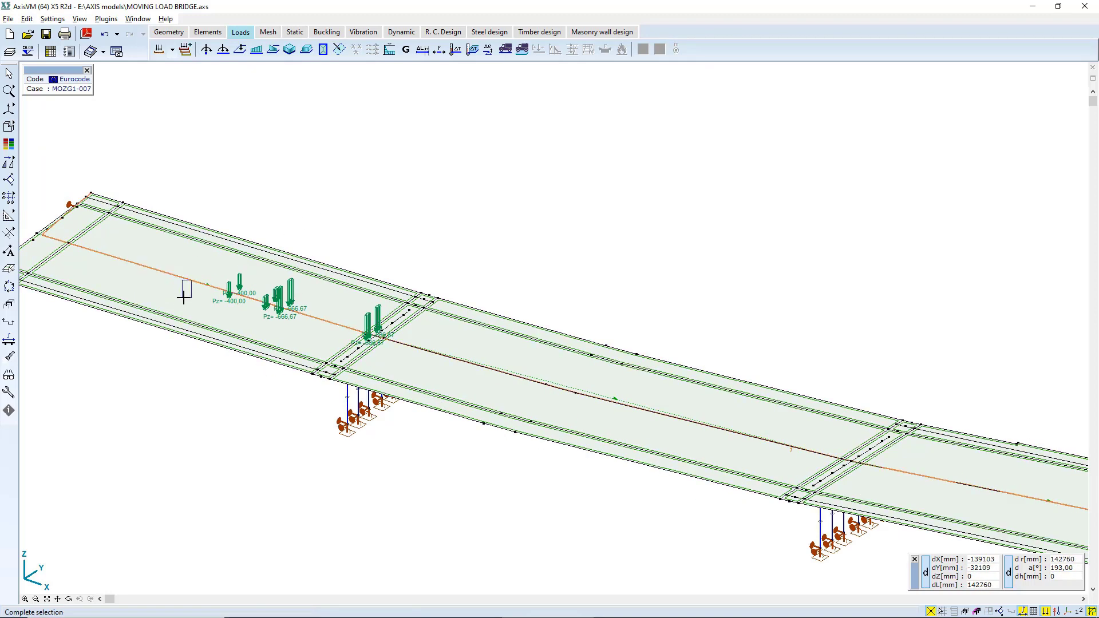
pyautogui.moveTo(277, 295); pyautogui.dragTo(257, 319)
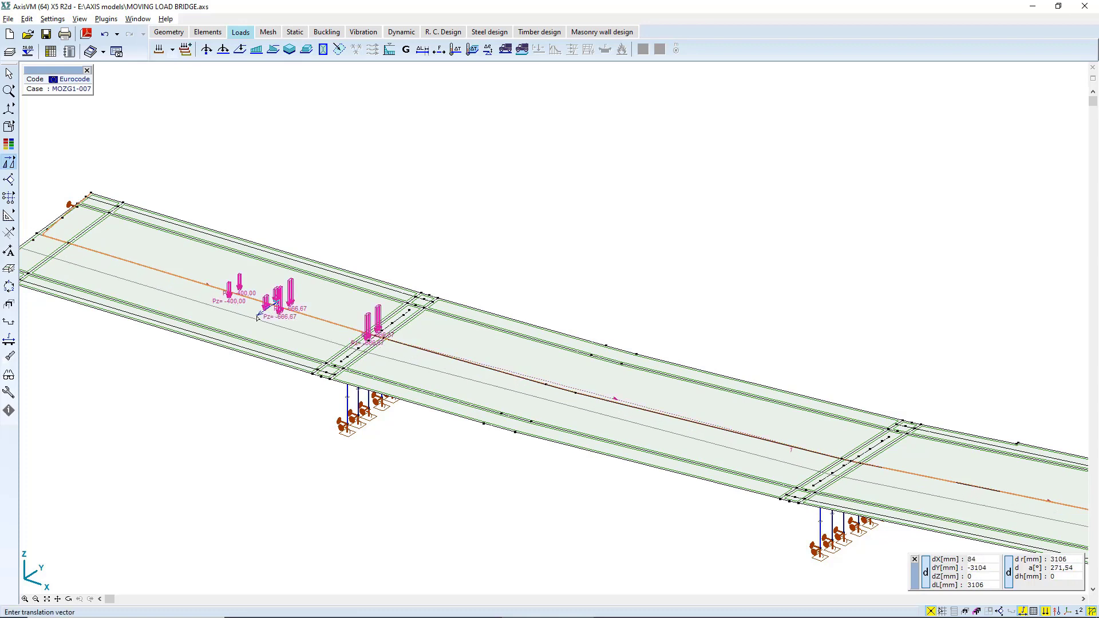
pyautogui.click(255, 320)
pyautogui.moveTo(293, 322); pyautogui.dragTo(345, 285, button='middle')
pyautogui.keyDown('alt'); pyautogui.moveTo(380, 245); pyautogui.dragTo(314, 309, button='middle'); pyautogui.keyUp('alt')
pyautogui.moveTo(338, 179); pyautogui.dragTo(336, 299, button='middle')
pyautogui.click(340, 316)
pyautogui.click(389, 282)
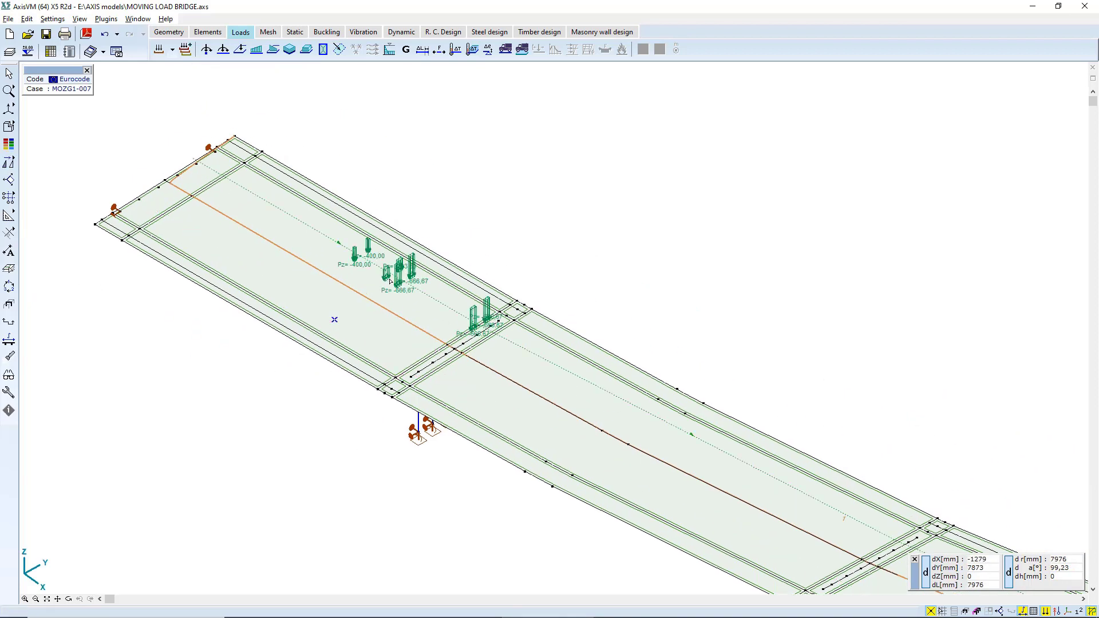
# Run the linear static analysis and choose the eZ displacement results for load case MOZG1-001.
pyautogui.click(295, 33)
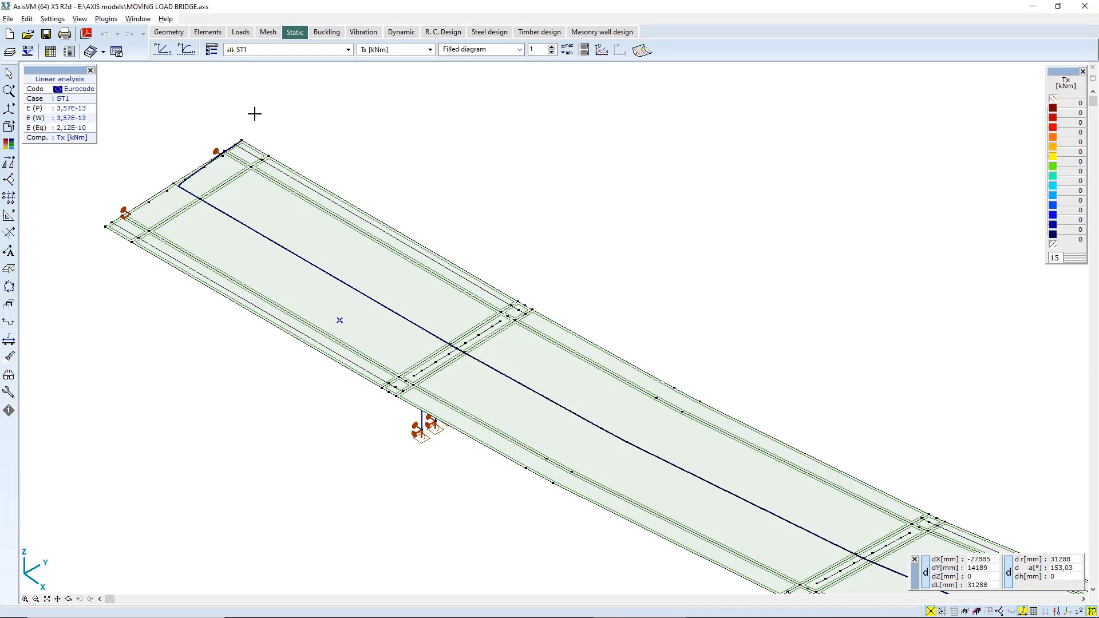
pyautogui.click(313, 50)
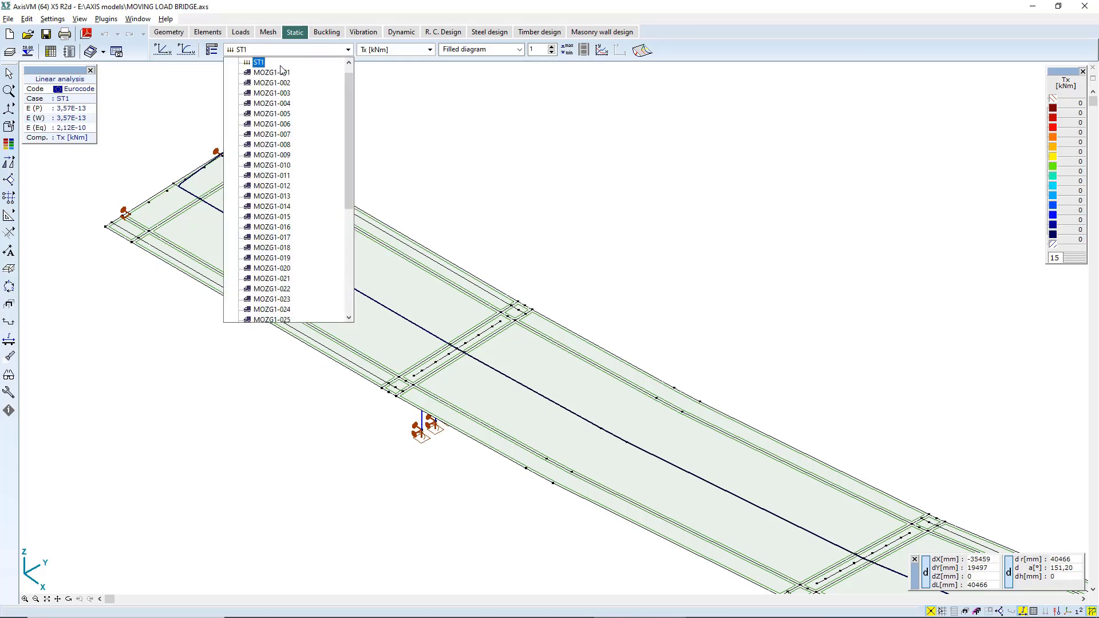
pyautogui.click(270, 74)
pyautogui.click(383, 50)
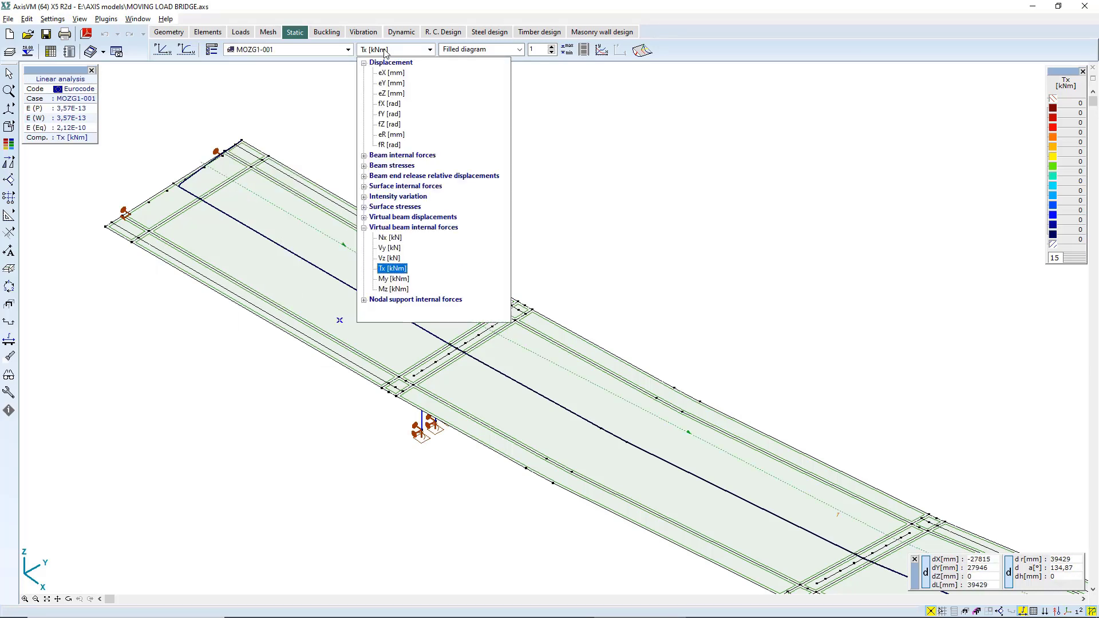
pyautogui.click(389, 95)
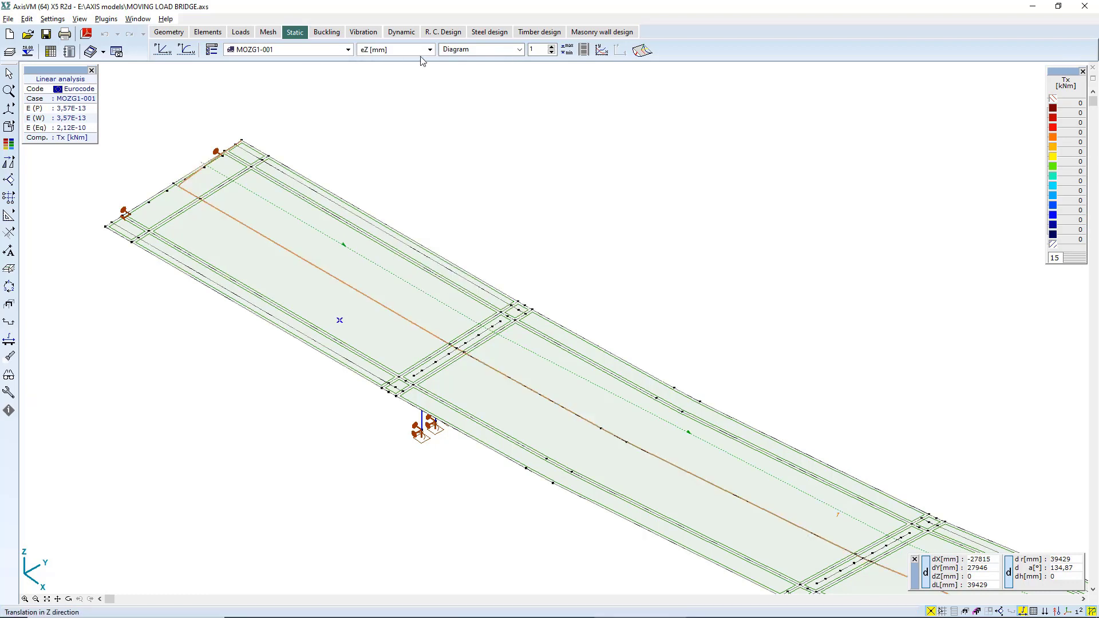
# Display the eZ displacements as Isosurfaces 2D with the whole bridge in view.
pyautogui.click(465, 50)
pyautogui.click(467, 51)
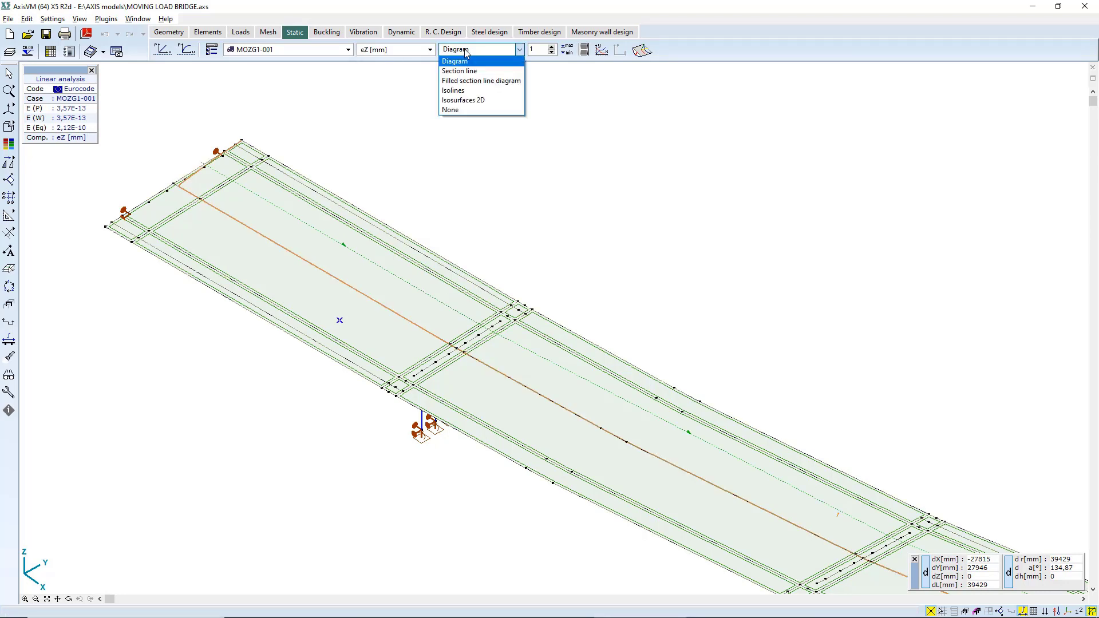
pyautogui.click(463, 100)
pyautogui.scroll(-3, 441, 117)
pyautogui.moveTo(450, 131); pyautogui.dragTo(357, 177, button='middle')
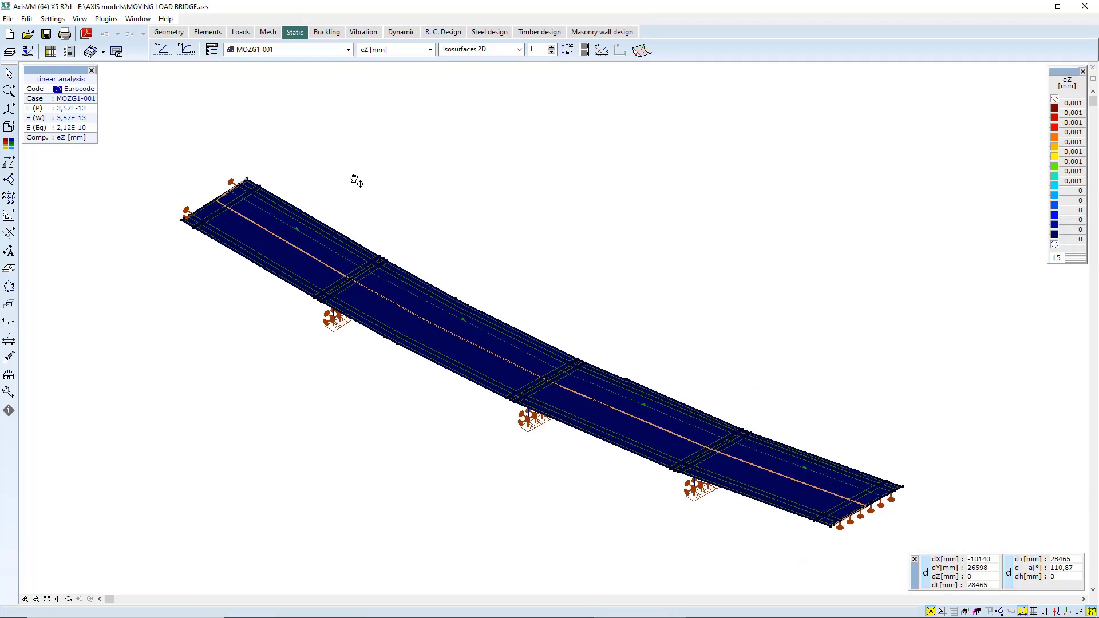
# Show the eZ displacement isosurfaces for load case MOZG1-003.
pyautogui.click(265, 50)
pyautogui.press('Down')
pyautogui.press('Down')
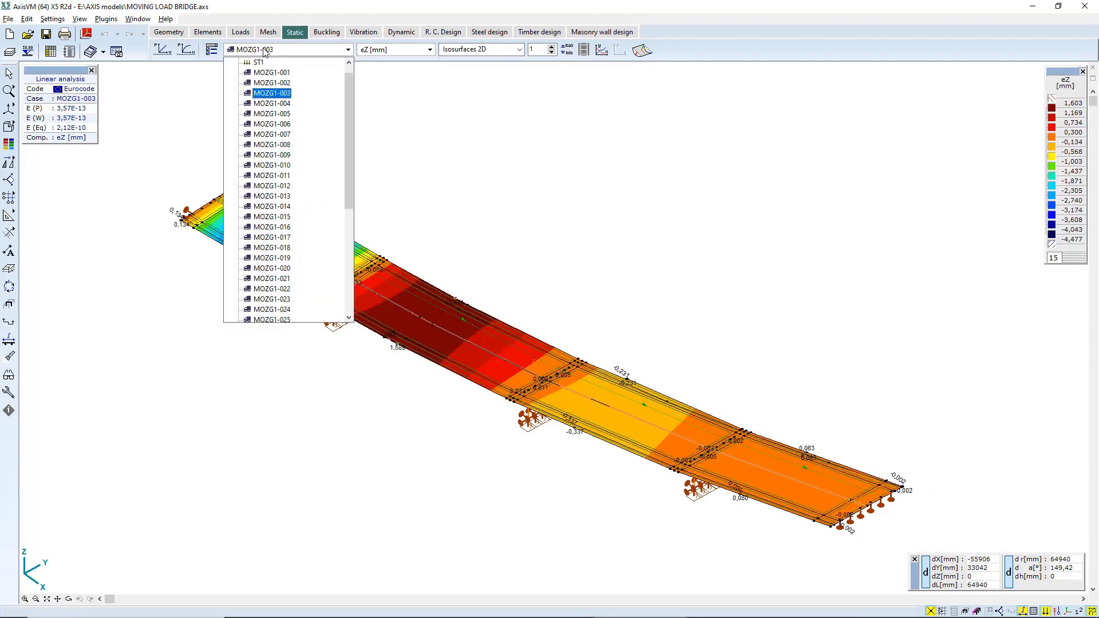
pyautogui.click(496, 280)
pyautogui.moveTo(456, 302); pyautogui.dragTo(570, 288, button='middle')
# Review the eZ displacement isosurfaces case by case from MOZG1-004 to MOZG1-026, ending with load case MOZG1-029.
pyautogui.click(256, 49)
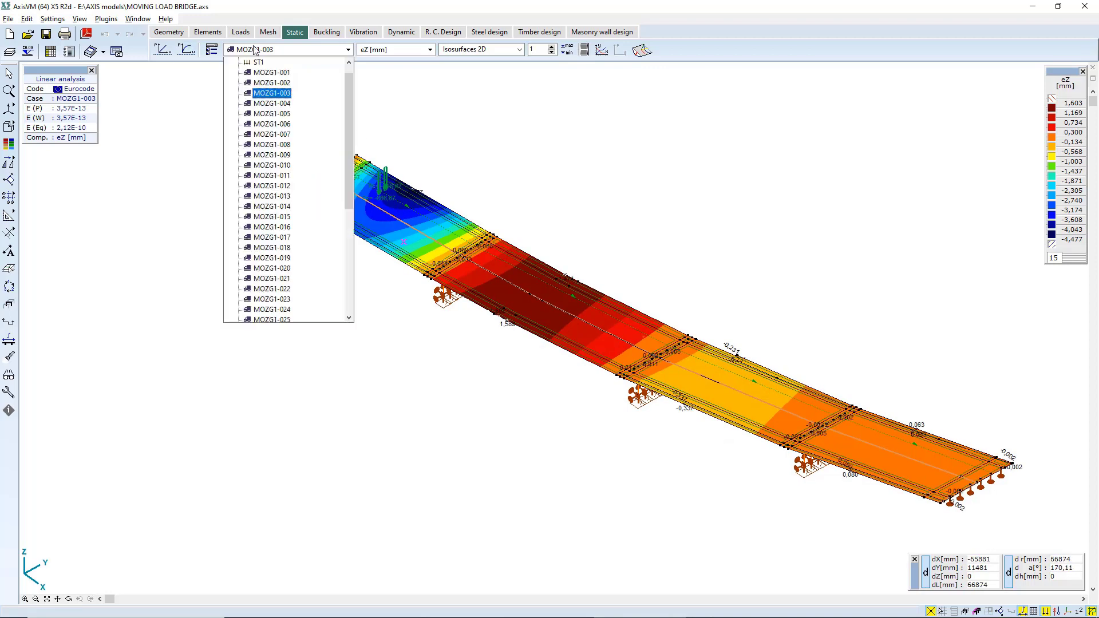
pyautogui.press('Down')
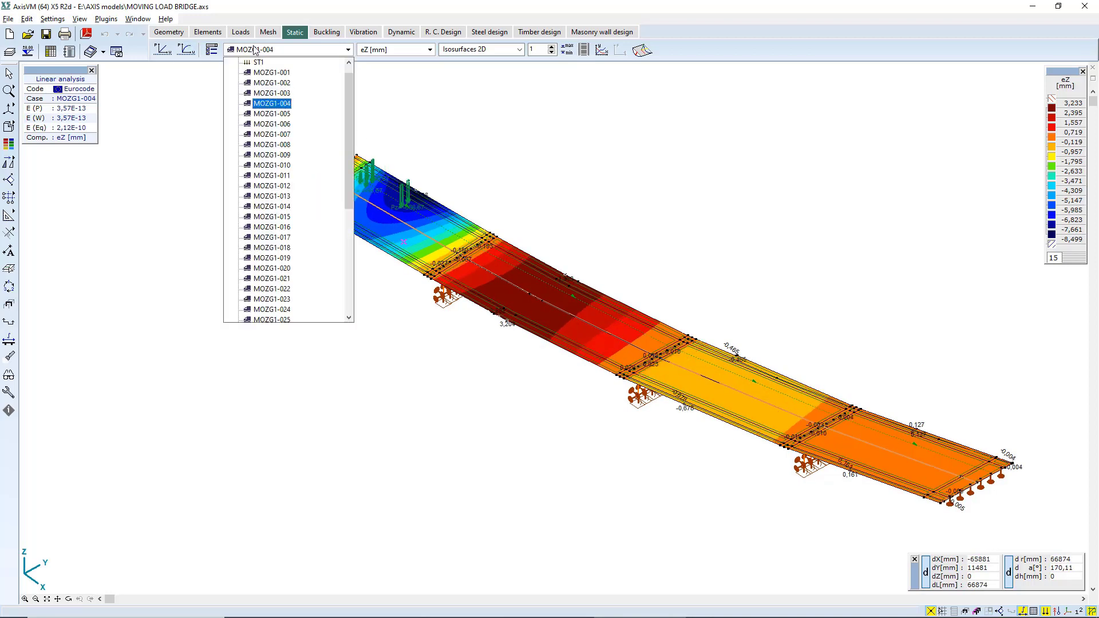
pyautogui.press('Down')
pyautogui.press('Down')
pyautogui.press('Down')
pyautogui.press('Down')
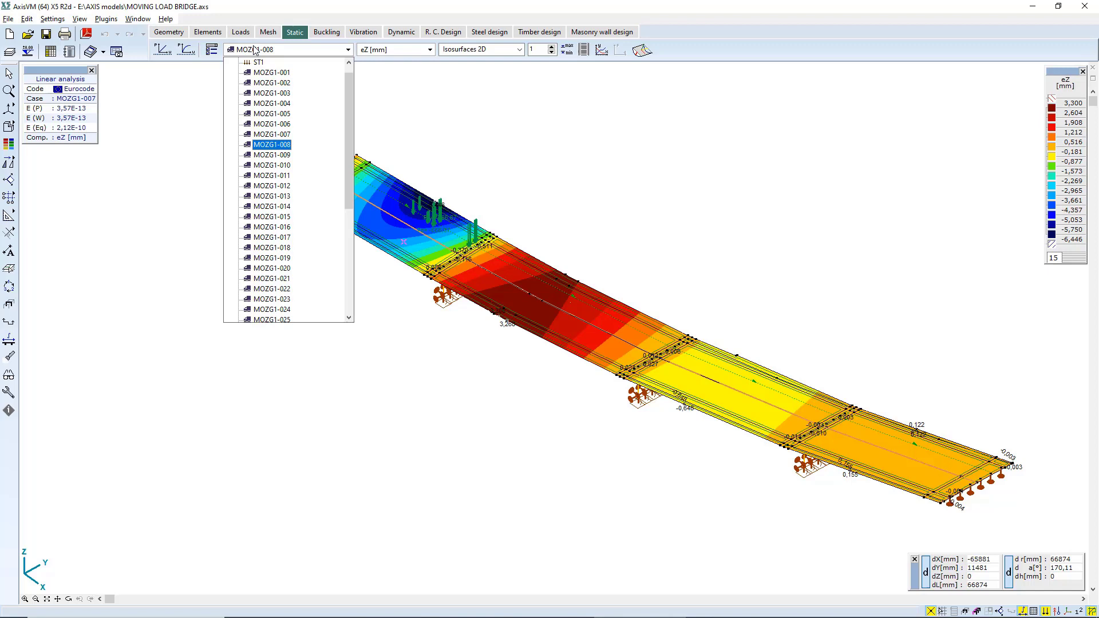
pyautogui.press('Down')
pyautogui.press('Down')
pyautogui.press('Down')
pyautogui.press('Down')
pyautogui.press('Down')
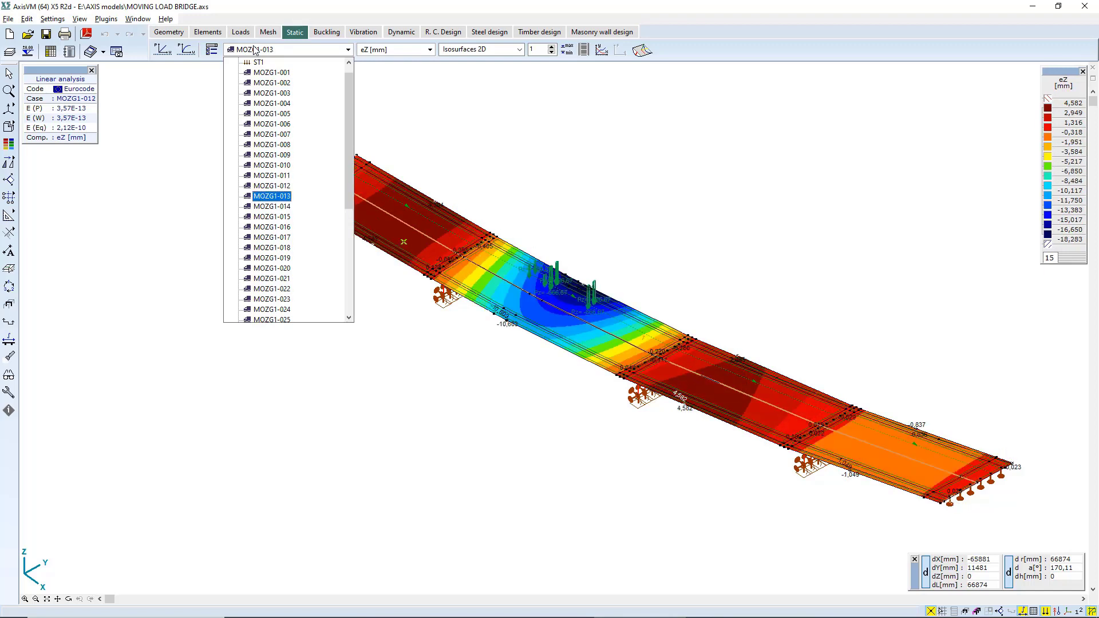
pyautogui.press('Down')
pyautogui.press('Down')
pyautogui.press('Down')
pyautogui.press('Down')
pyautogui.press('Down')
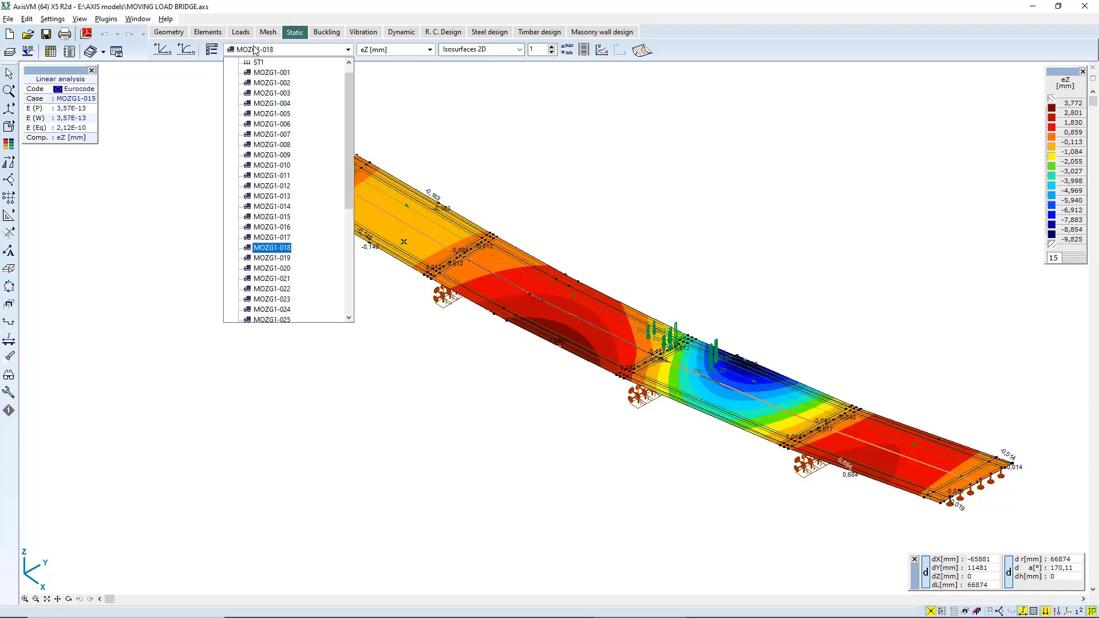
pyautogui.press('Down')
pyautogui.press('Down')
pyautogui.press('Down')
pyautogui.press('Down')
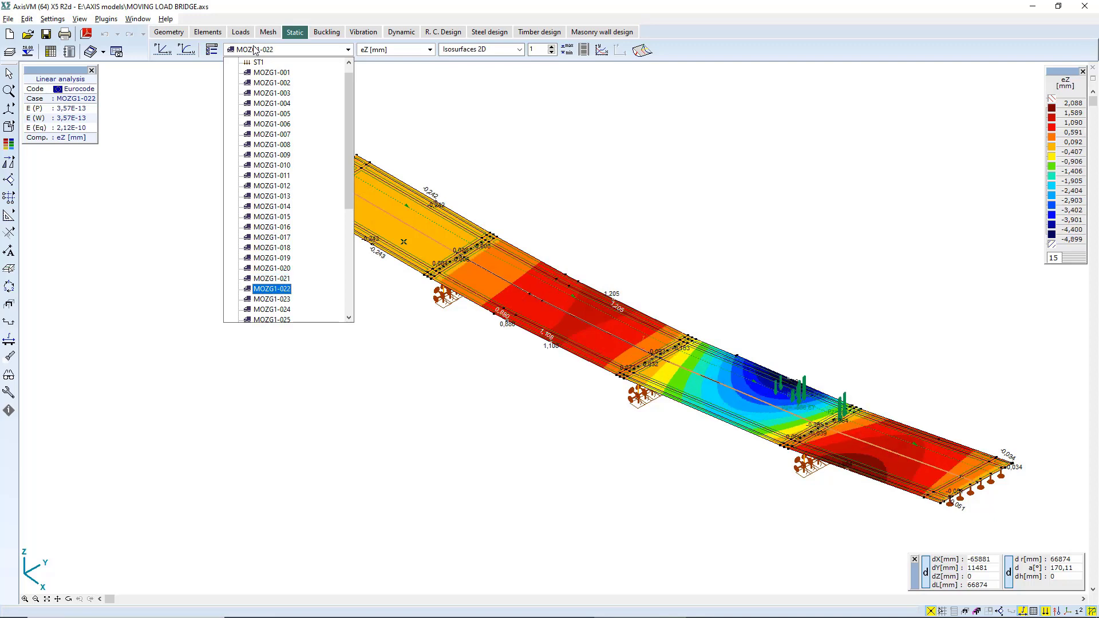
pyautogui.press('Down')
pyautogui.press('Down')
pyautogui.press('Down')
pyautogui.press('Down')
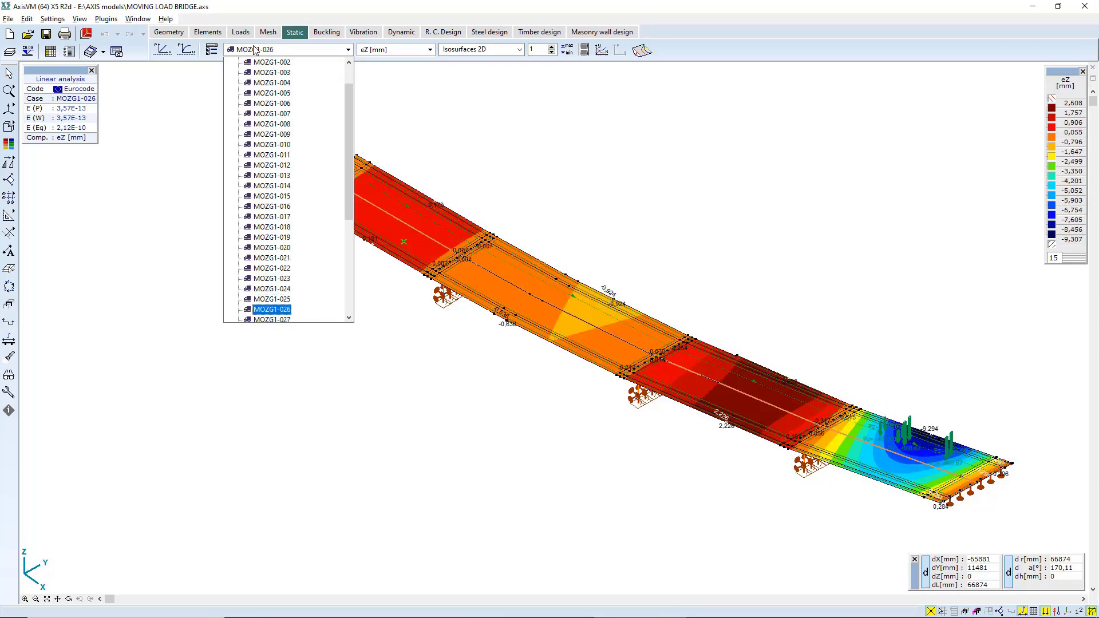
pyautogui.scroll(-4, 260, 155)
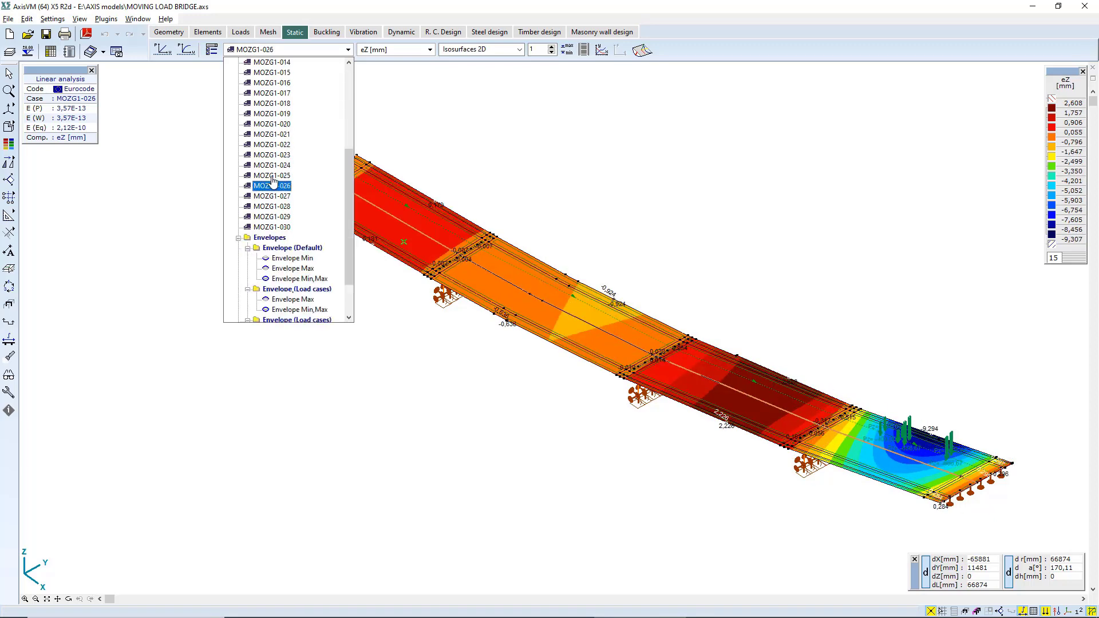
pyautogui.click(278, 217)
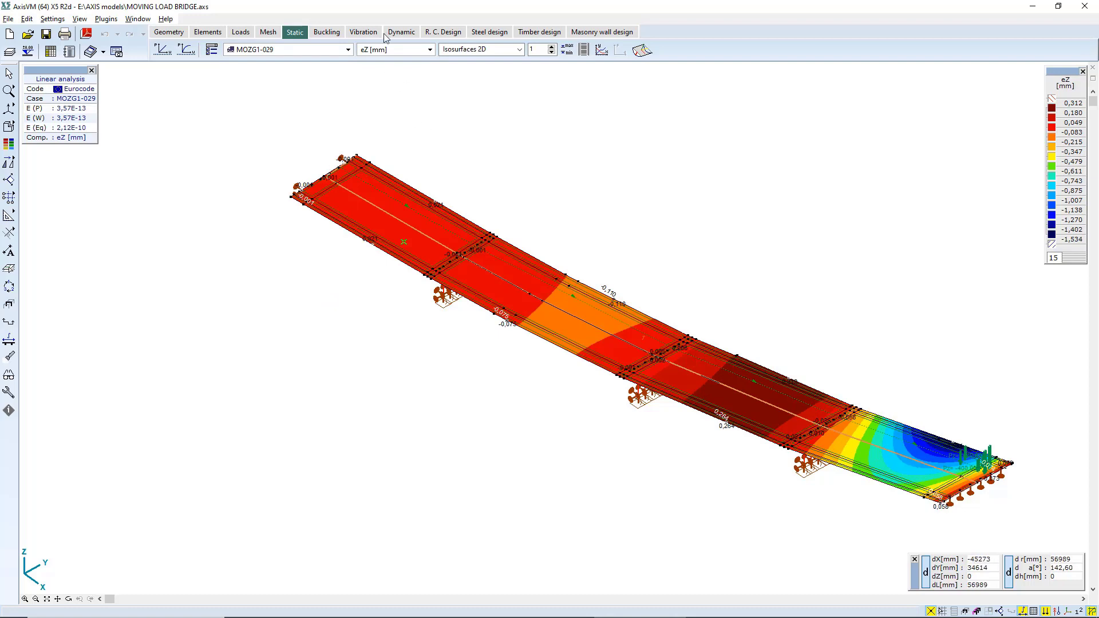
# Display the nodal support internal force Rz as a Diagram, with the bridge seen from a lower angle.
pyautogui.click(378, 51)
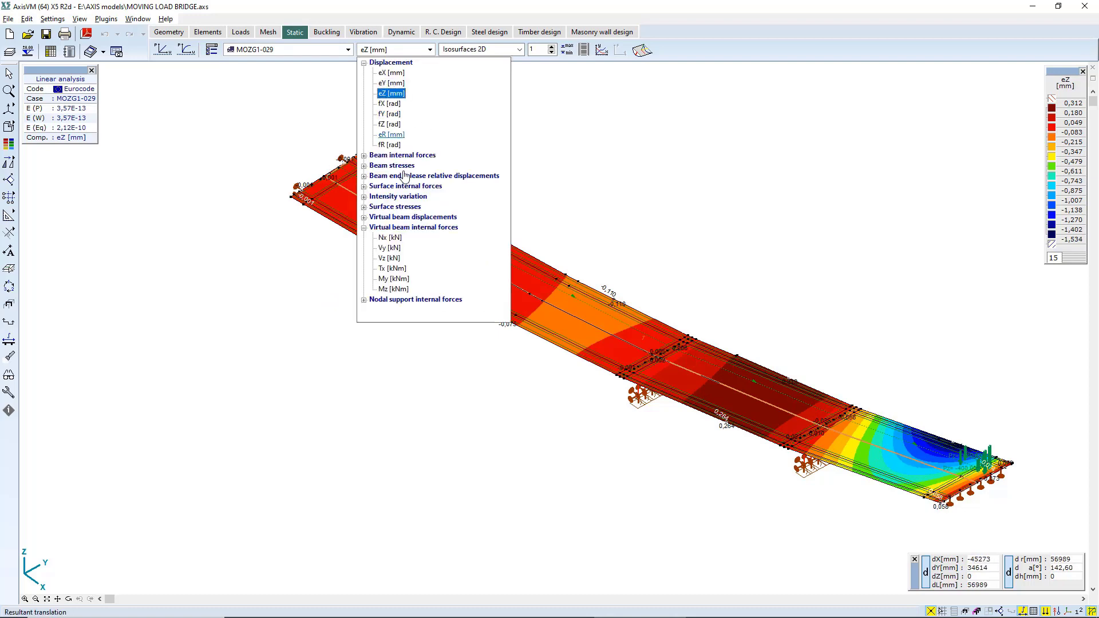
pyautogui.click(408, 300)
pyautogui.click(400, 269)
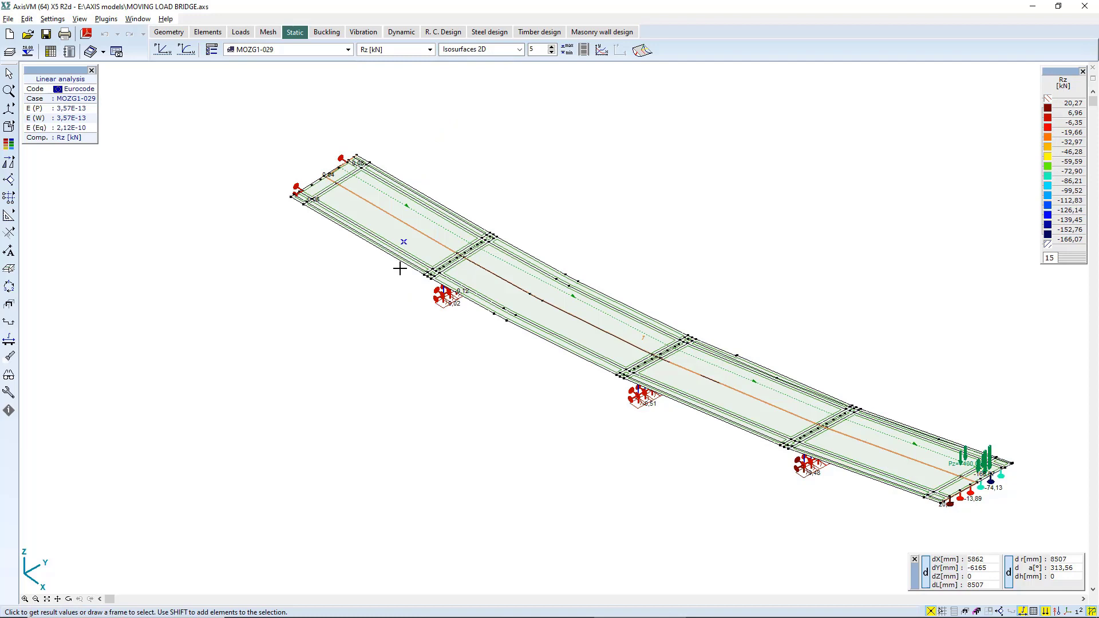
pyautogui.keyDown('alt'); pyautogui.moveTo(502, 341); pyautogui.dragTo(548, 201, button='middle'); pyautogui.keyUp('alt')
pyautogui.click(460, 52)
pyautogui.click(466, 67)
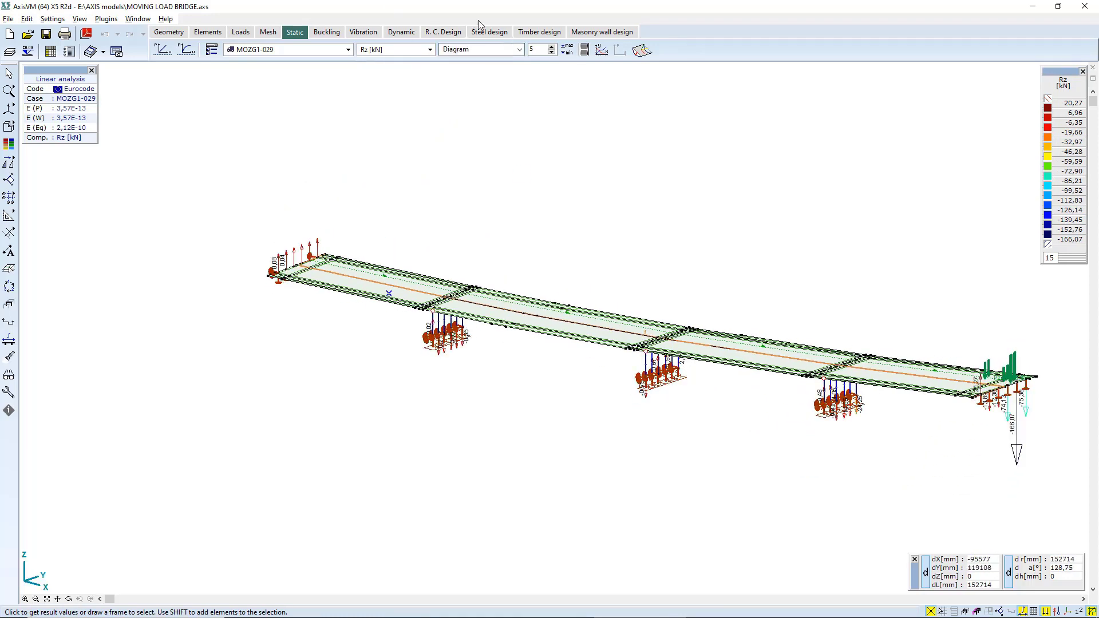
# Show the Rz support force results for load case MOZG1-001.
pyautogui.click(316, 53)
pyautogui.scroll(8, 274, 81)
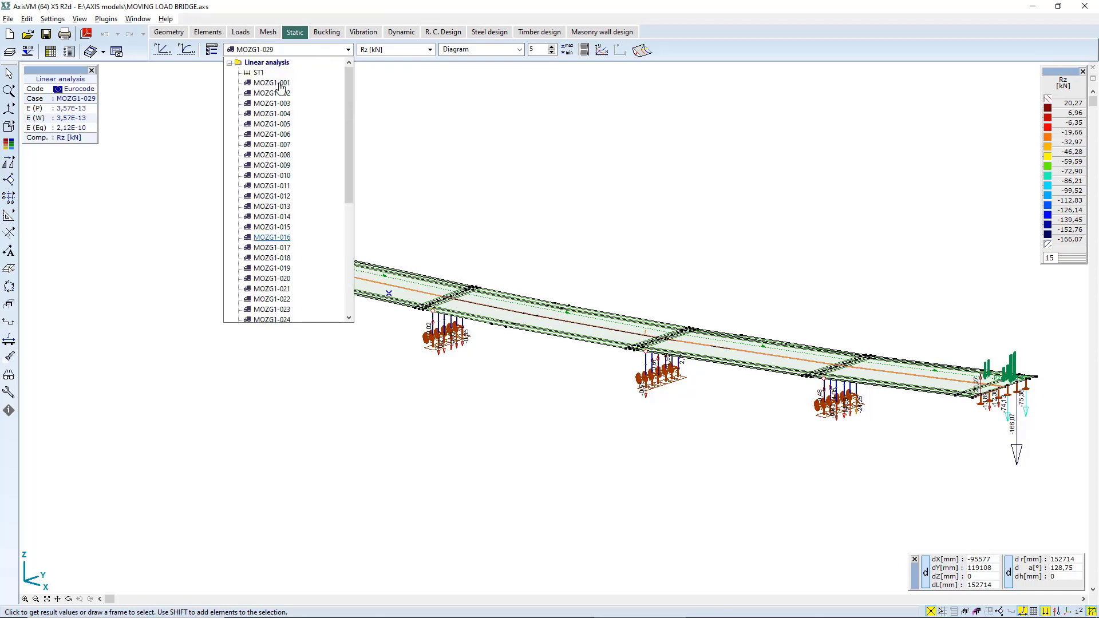
pyautogui.click(280, 81)
# Set the display shape of the results to Deformed in the display parameters.
pyautogui.click(211, 50)
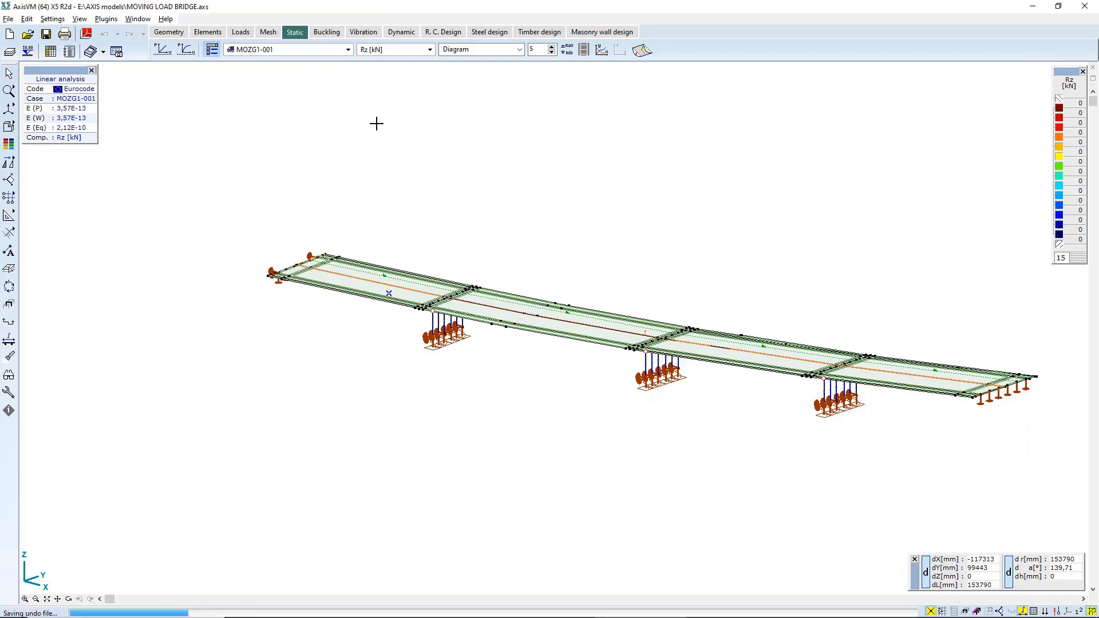
pyautogui.moveTo(866, 157); pyautogui.dragTo(613, 158)
pyautogui.click(860, 278)
pyautogui.click(921, 416)
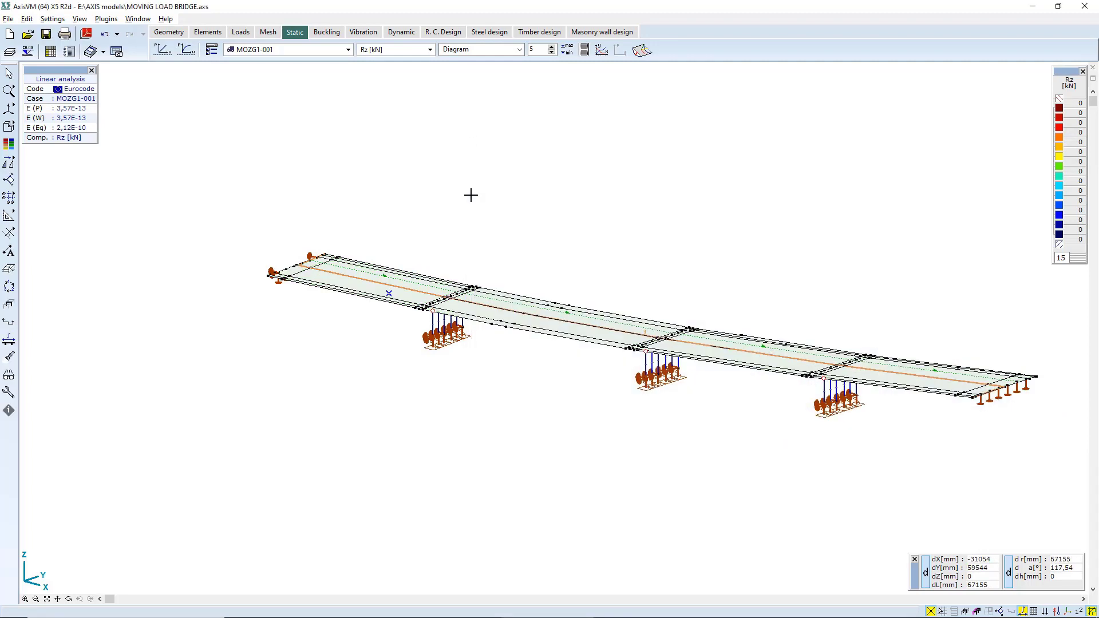
# Review the Rz support force diagrams on the deformed bridge, case by case from MOZG1-002 to MOZG1-028.
pyautogui.click(316, 50)
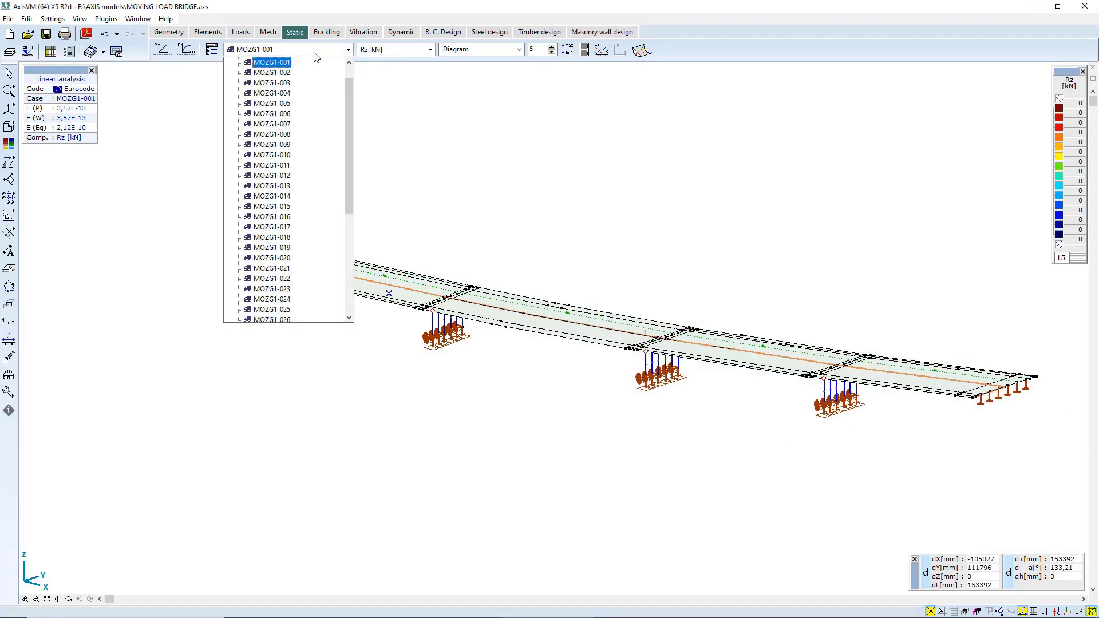
pyautogui.press('Down')
pyautogui.press('Down')
pyautogui.press('Down')
pyautogui.press('Down')
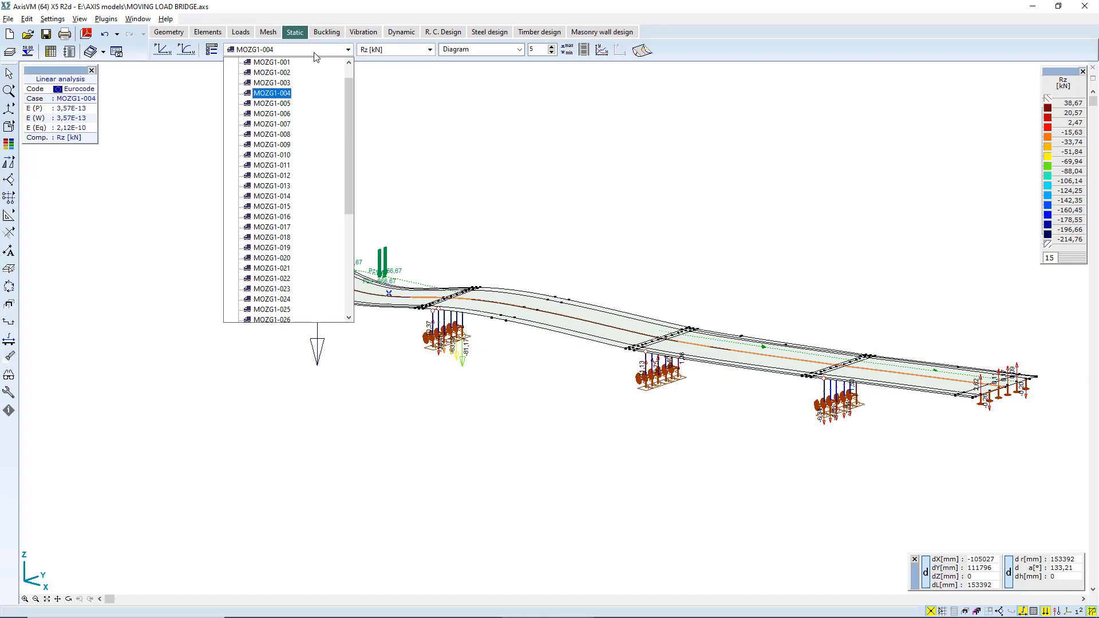
pyautogui.press('Down')
pyautogui.press('Down')
pyautogui.press('Down')
pyautogui.press('Down')
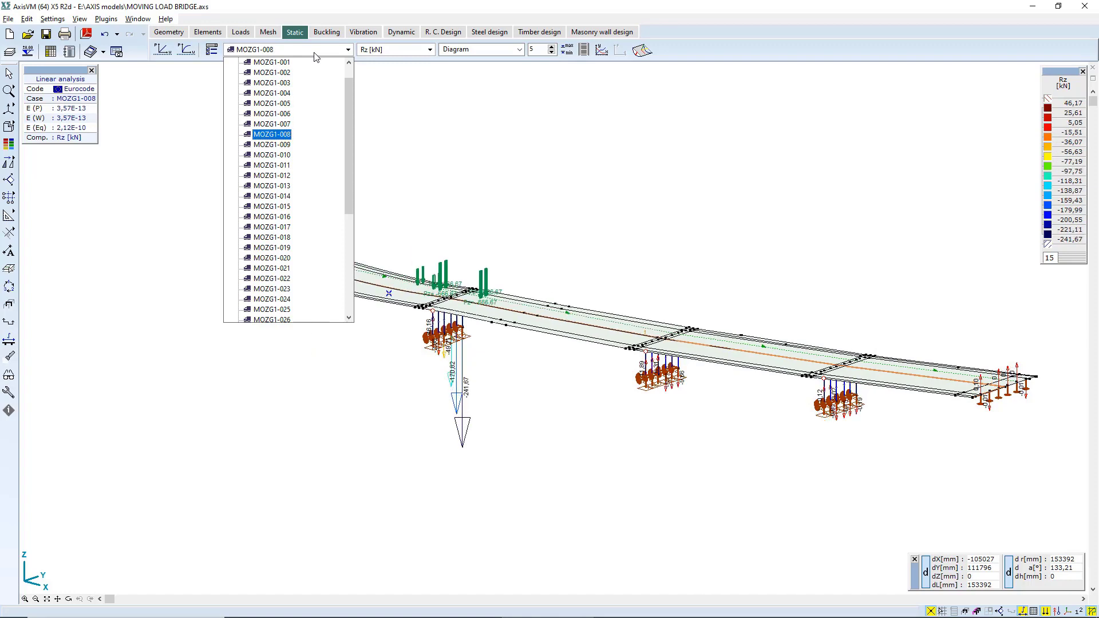
pyautogui.press('Down')
pyautogui.press('Down')
pyautogui.press('Down')
pyautogui.press('Down')
pyautogui.press('Down')
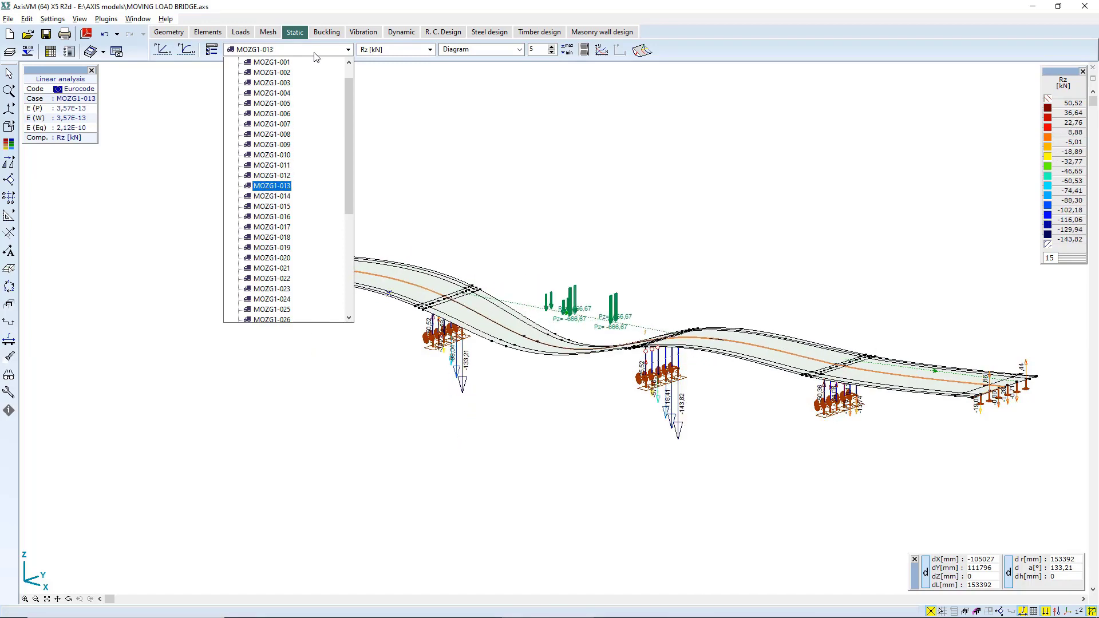
pyautogui.press('Down')
pyautogui.press('Down')
pyautogui.press('Down')
pyautogui.press('Down')
pyautogui.press('Down')
pyautogui.press('Down')
pyautogui.press('Down')
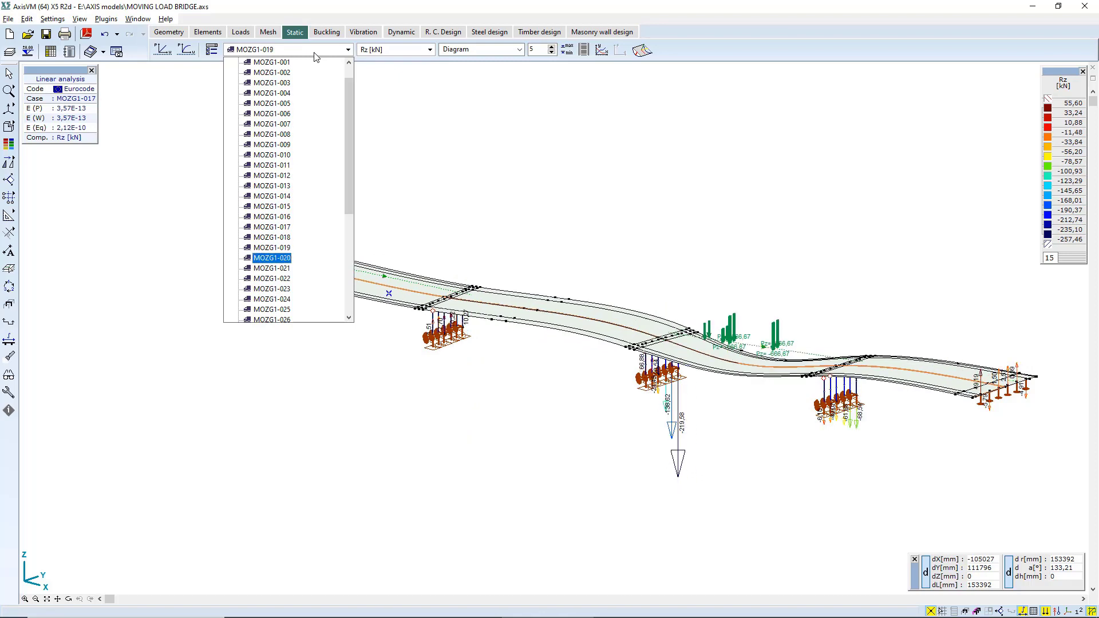
pyautogui.press('Down')
pyautogui.press('Down')
pyautogui.press('Down')
pyautogui.press('Down')
pyautogui.press('Down')
pyautogui.press('Down')
pyautogui.press('Down')
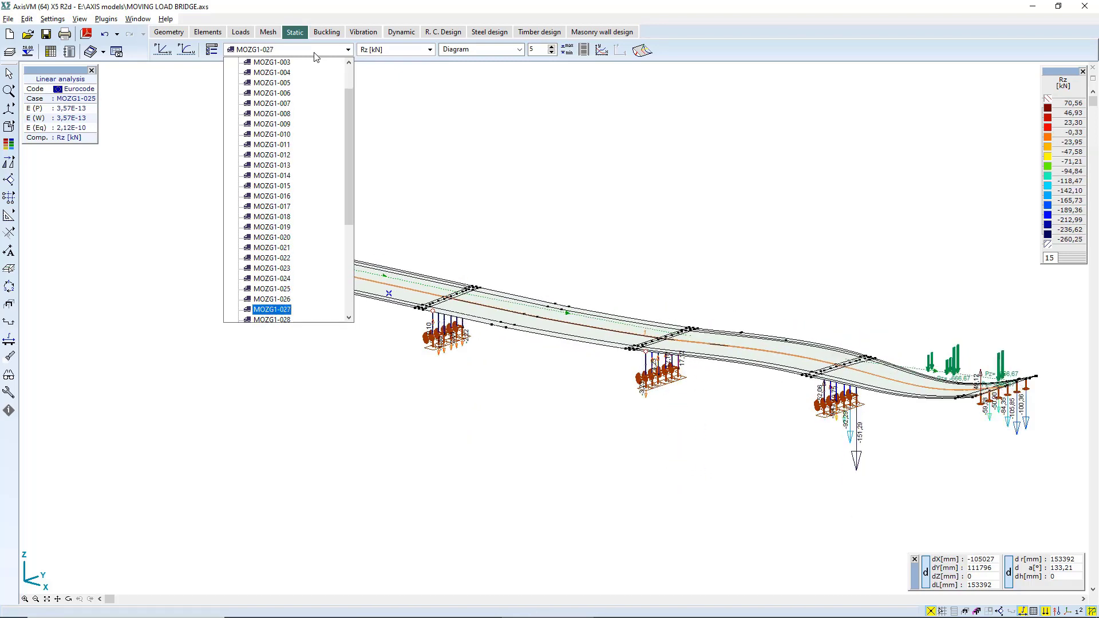
pyautogui.click(431, 158)
pyautogui.keyDown('alt'); pyautogui.moveTo(521, 196); pyautogui.dragTo(444, 187, button='middle'); pyautogui.keyUp('alt')
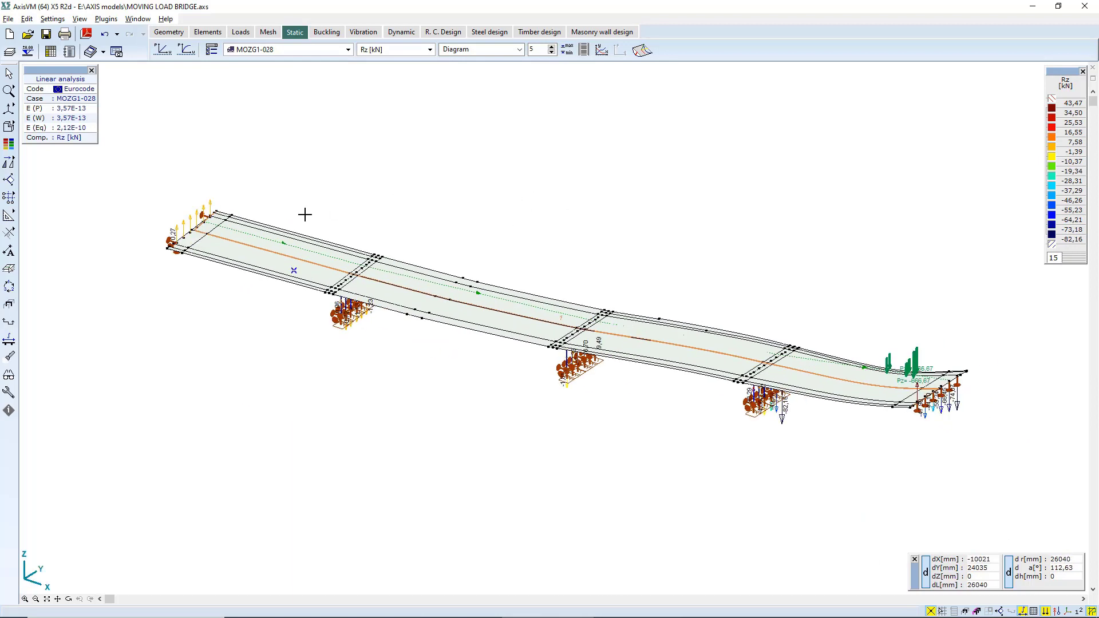
# Display the virtual beam internal force My for load case MOZG1-001, followed by load case MOZG1-010.
pyautogui.click(395, 50)
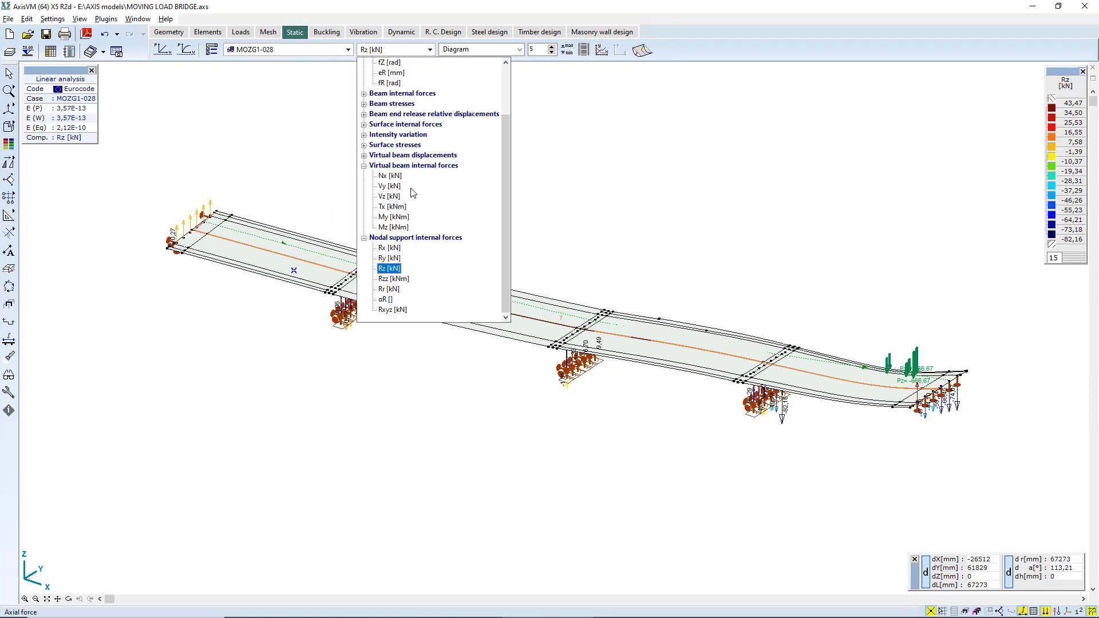
pyautogui.click(395, 217)
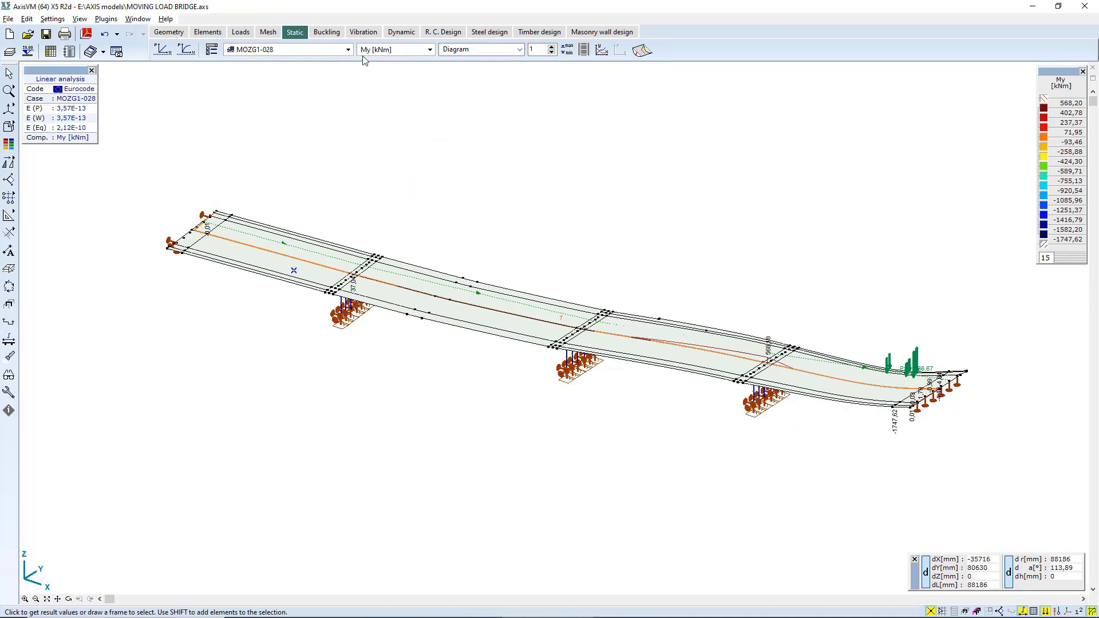
pyautogui.click(290, 50)
pyautogui.click(271, 85)
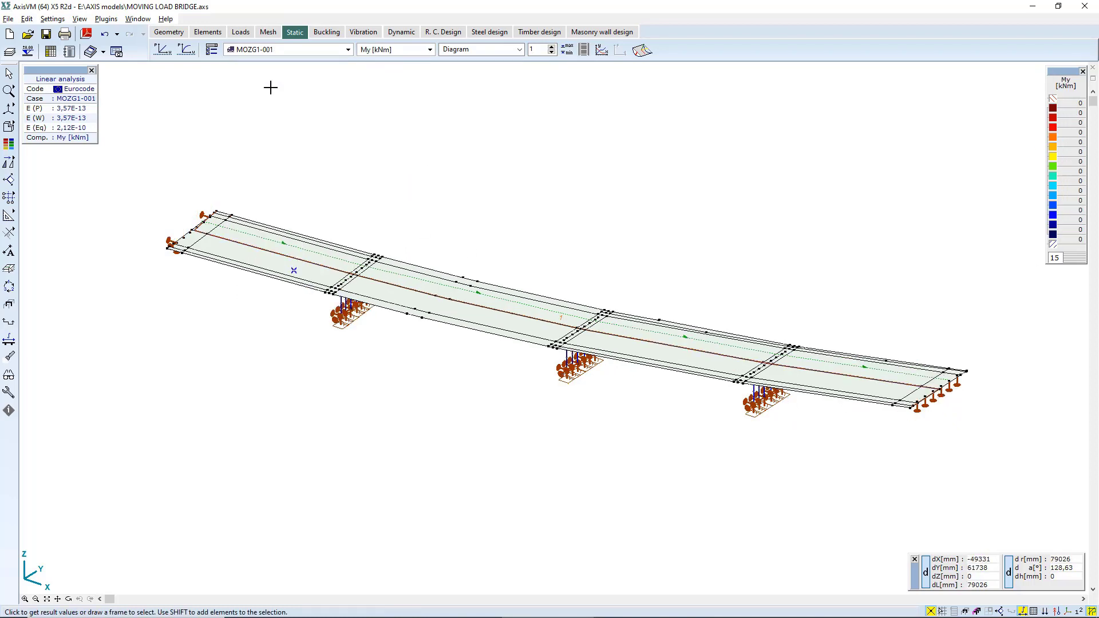
pyautogui.click(295, 50)
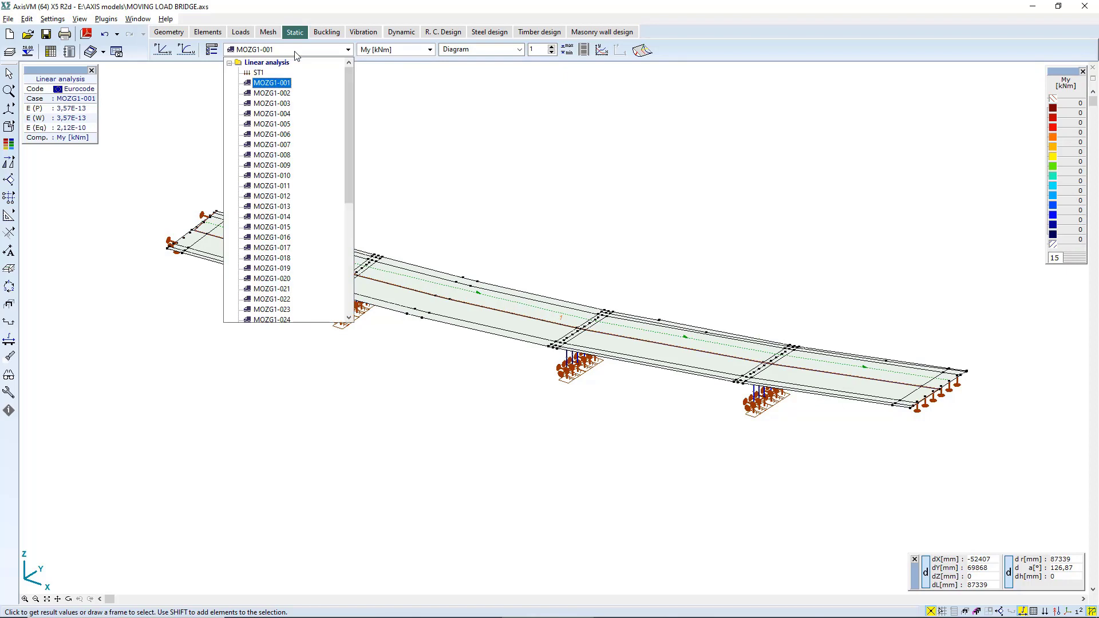
pyautogui.click(285, 175)
# Show the My moments as a Filled diagram with a scale factor of 3.
pyautogui.click(481, 49)
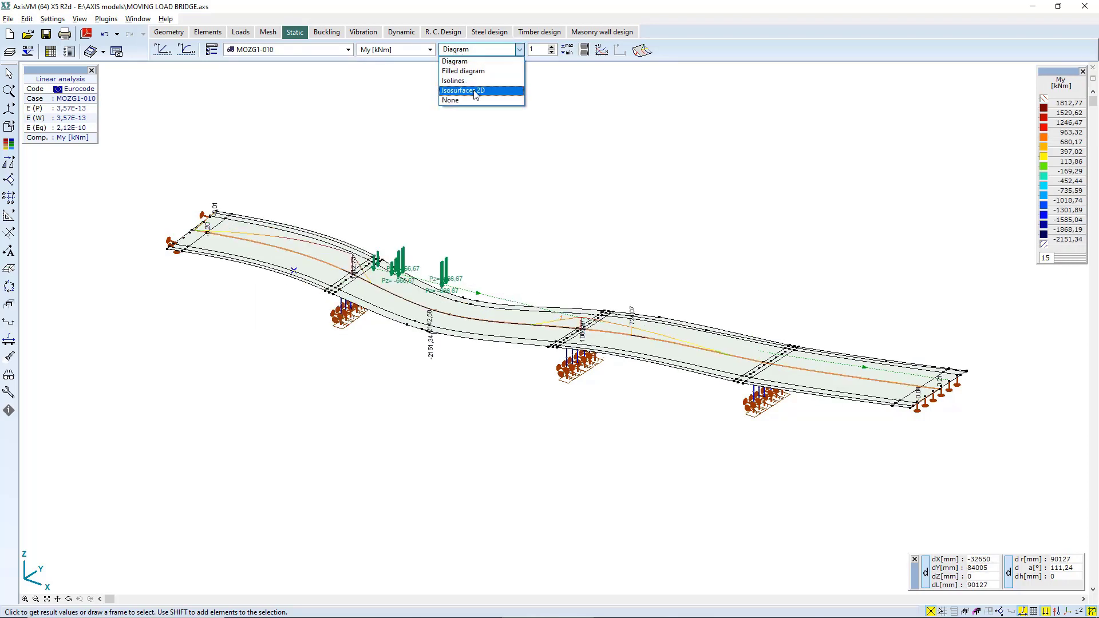
pyautogui.click(482, 72)
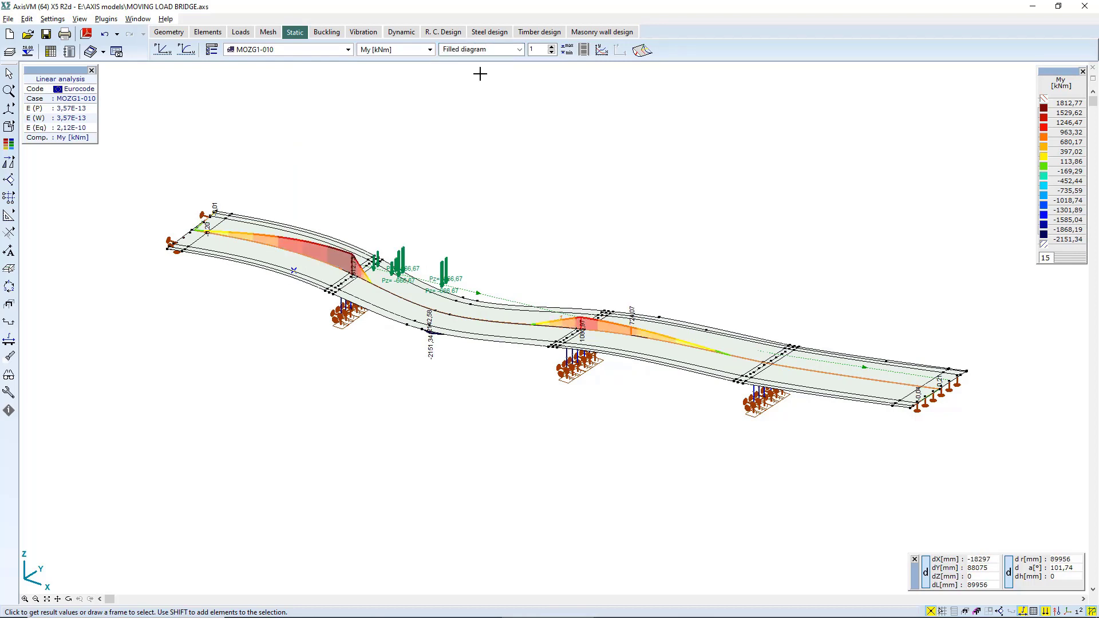
pyautogui.click(531, 49)
pyautogui.write('3')
pyautogui.press('Return')
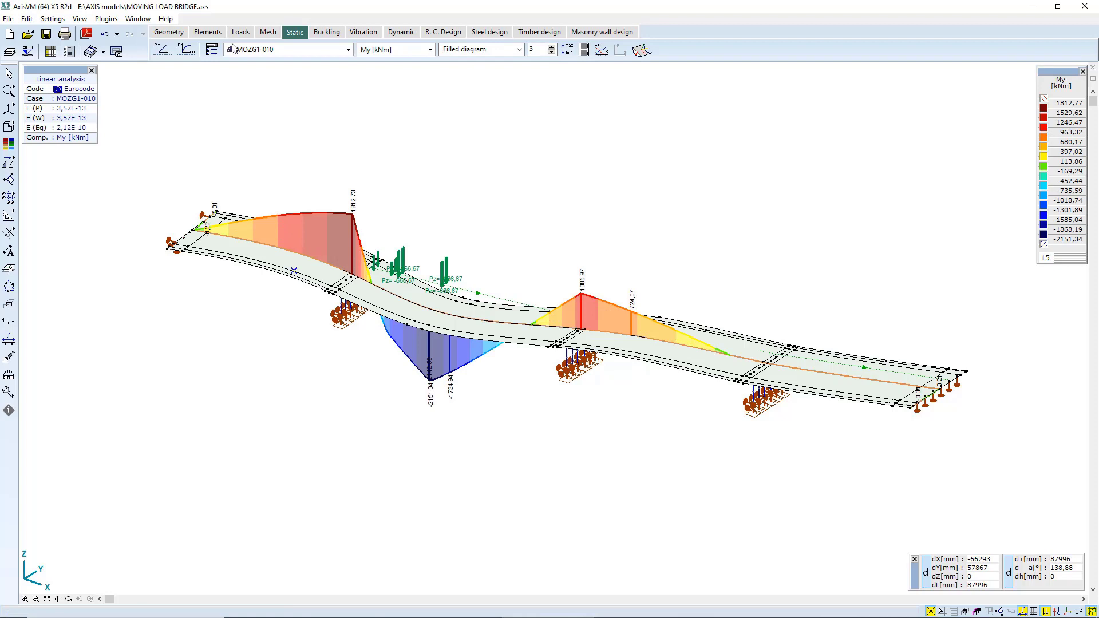
# Set the display shape to Undeformed and show the bridge model in wireframe.
pyautogui.click(212, 50)
pyautogui.click(817, 279)
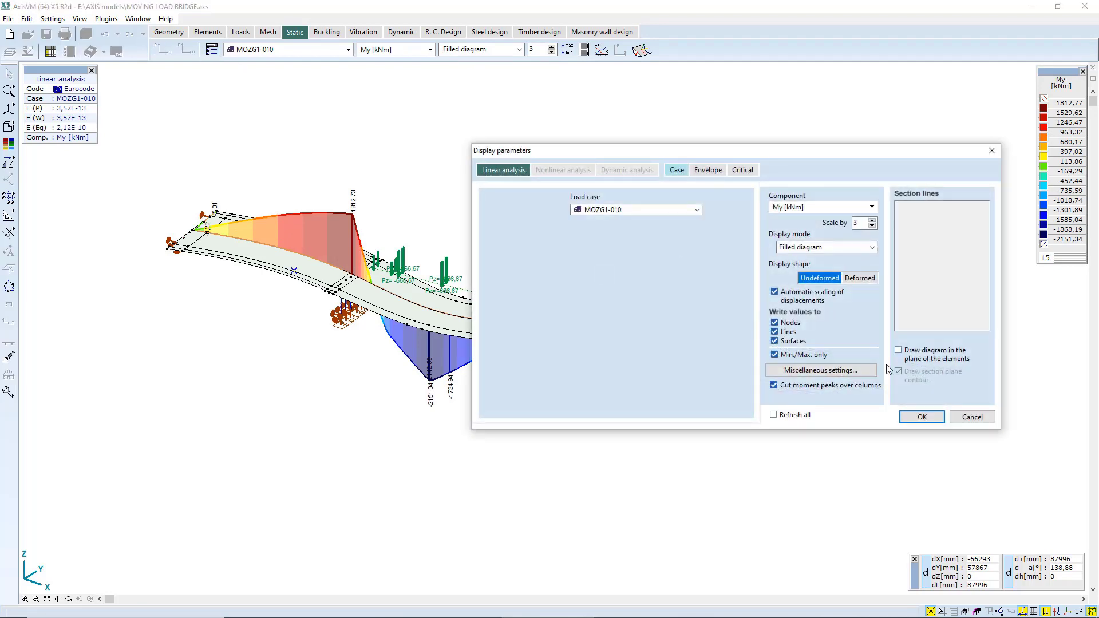
pyautogui.click(922, 417)
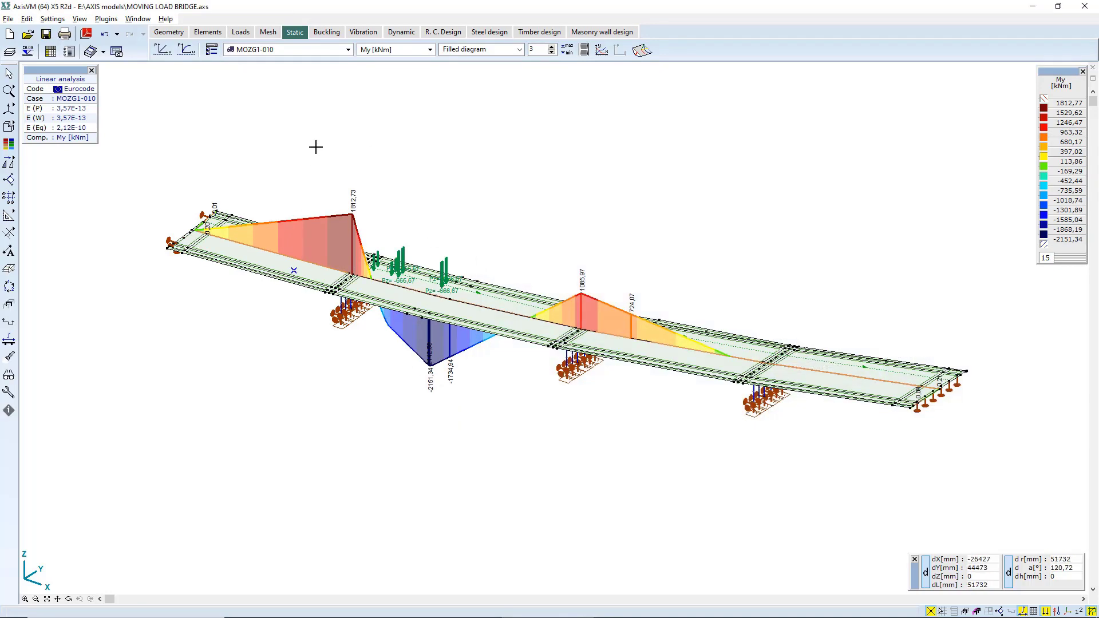
pyautogui.click(31, 127)
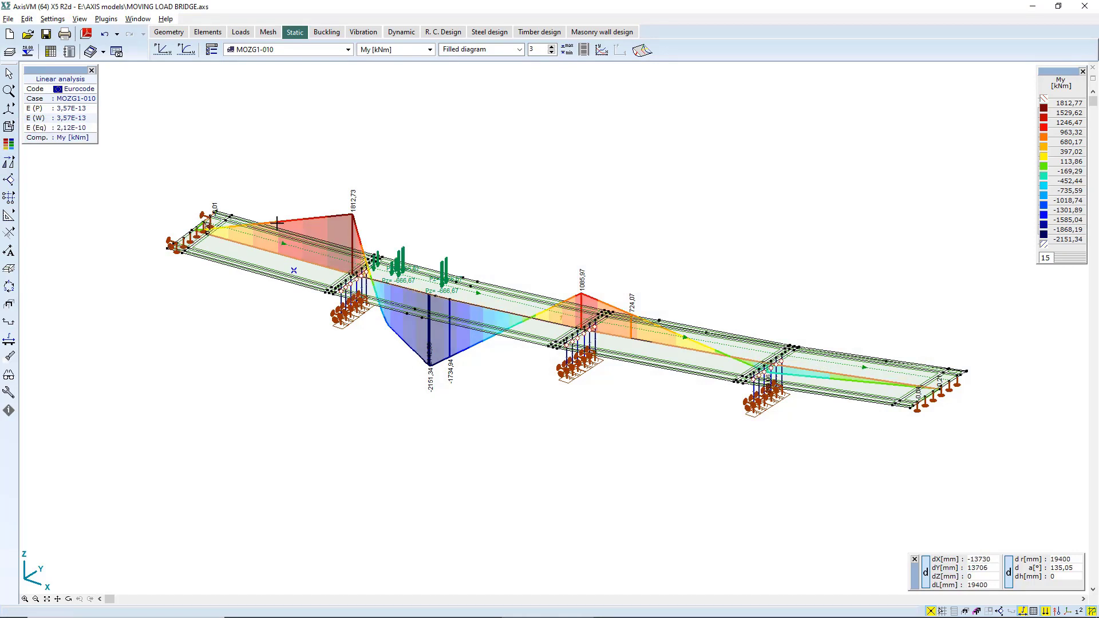
# Review the filled My moment diagrams case by case from load case MOZG1-011 to MOZG1-020.
pyautogui.click(349, 51)
pyautogui.press('Down')
pyautogui.press('Down')
pyautogui.press('Down')
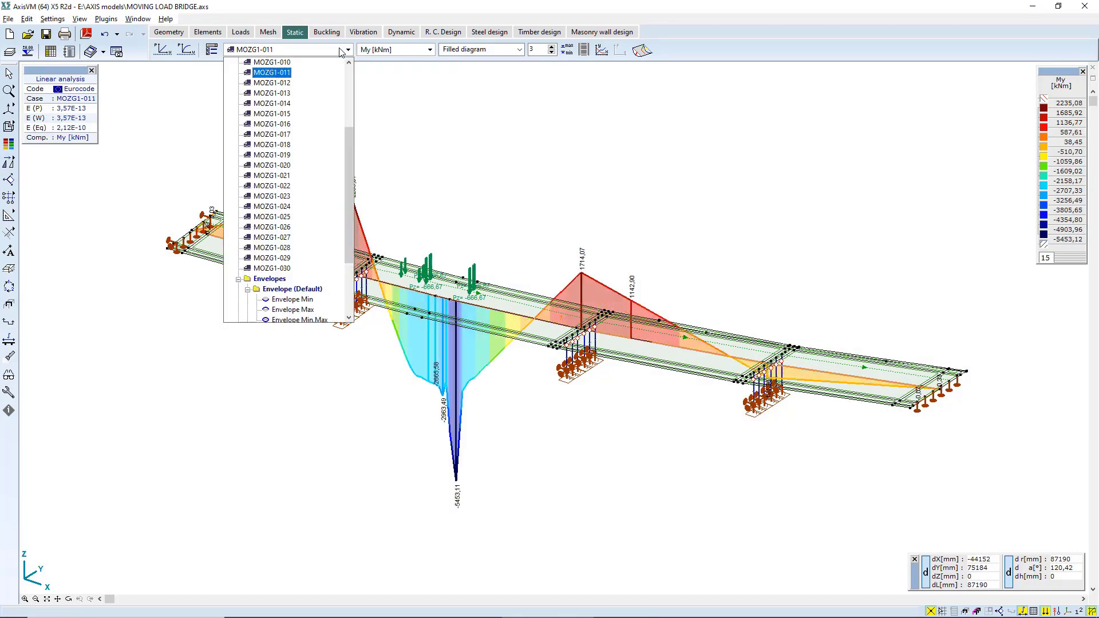
pyautogui.press('Down')
pyautogui.press('Down')
pyautogui.press('Down')
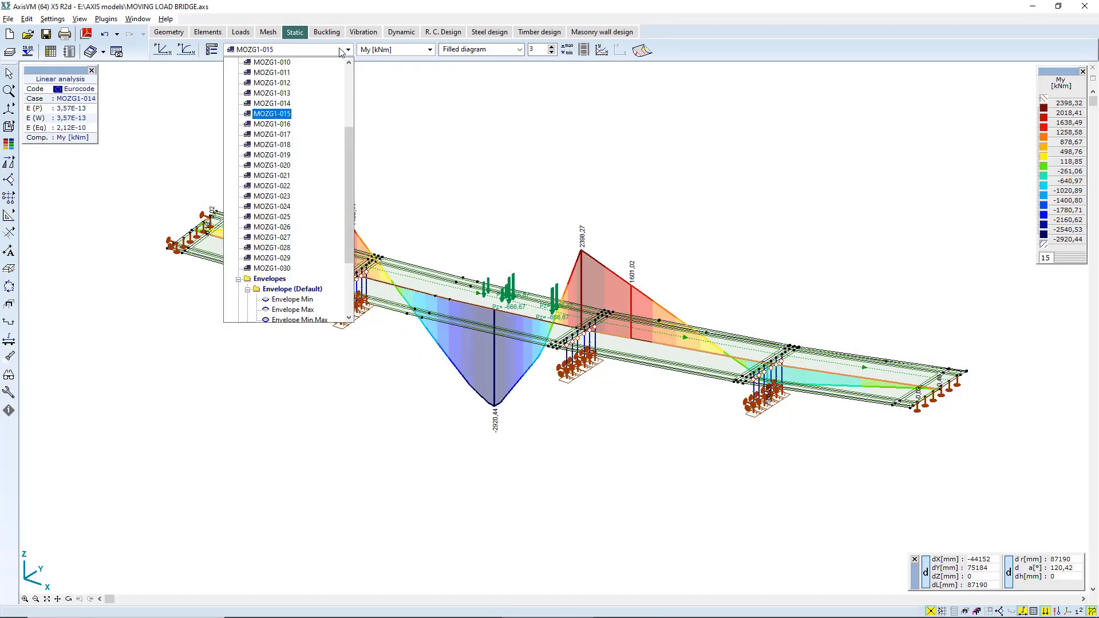
pyautogui.press('Down')
pyautogui.press('Down')
pyautogui.press('Down')
pyautogui.press('Down')
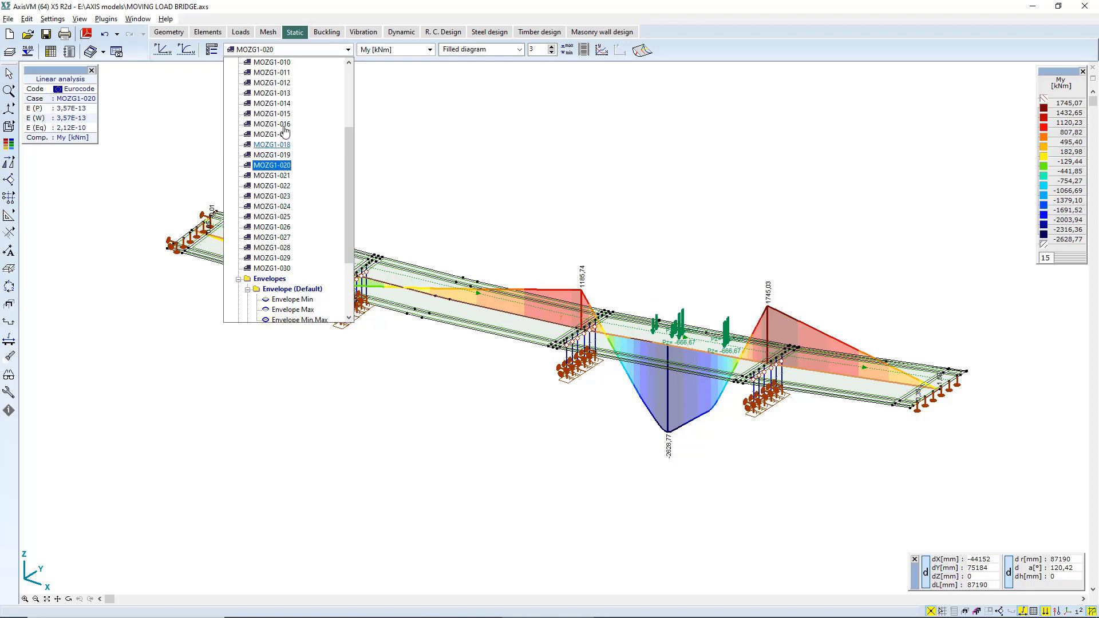
# Display the virtual beam internal force Tx for load case MOZG1-020.
pyautogui.click(371, 51)
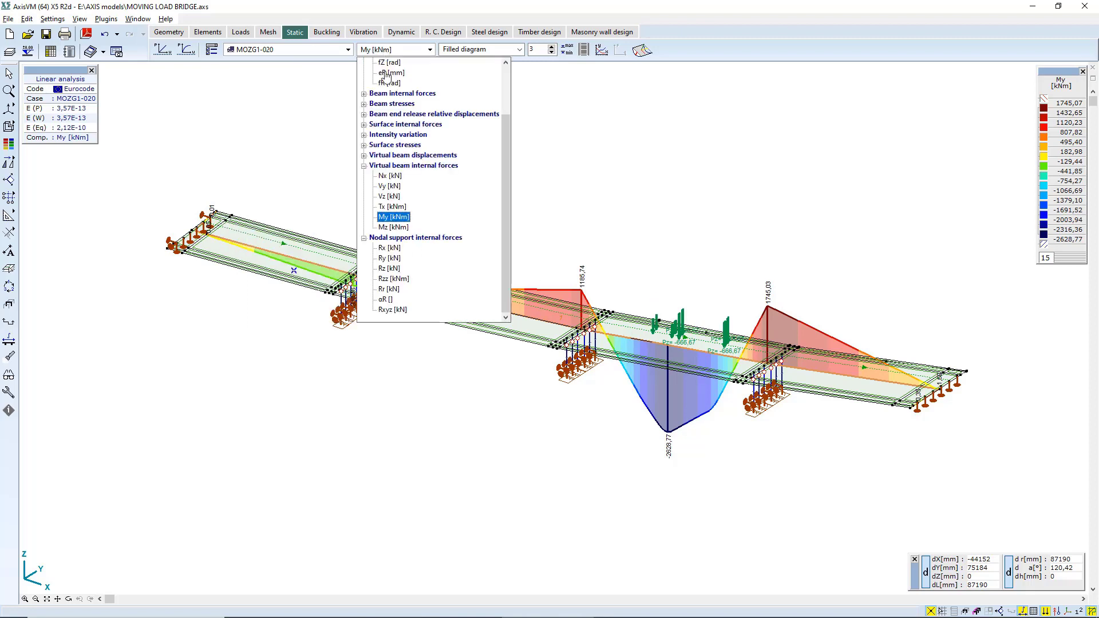
pyautogui.click(392, 212)
pyautogui.press('alt')
pyautogui.scroll(3, 607, 247)
# Review the Tx torsional moments case by case, going back from load case MOZG1-020 to MOZG1-013.
pyautogui.click(281, 52)
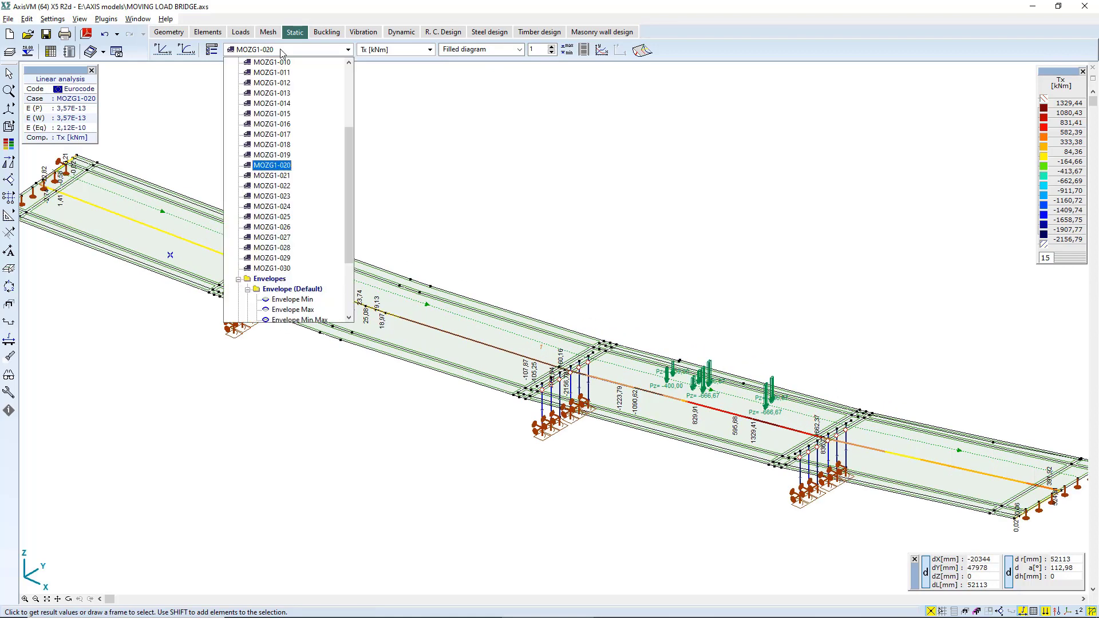
pyautogui.press('Up')
pyautogui.press('Up')
pyautogui.press('Up')
pyautogui.press('Up')
pyautogui.press('Up')
pyautogui.press('Up')
pyautogui.press('Up')
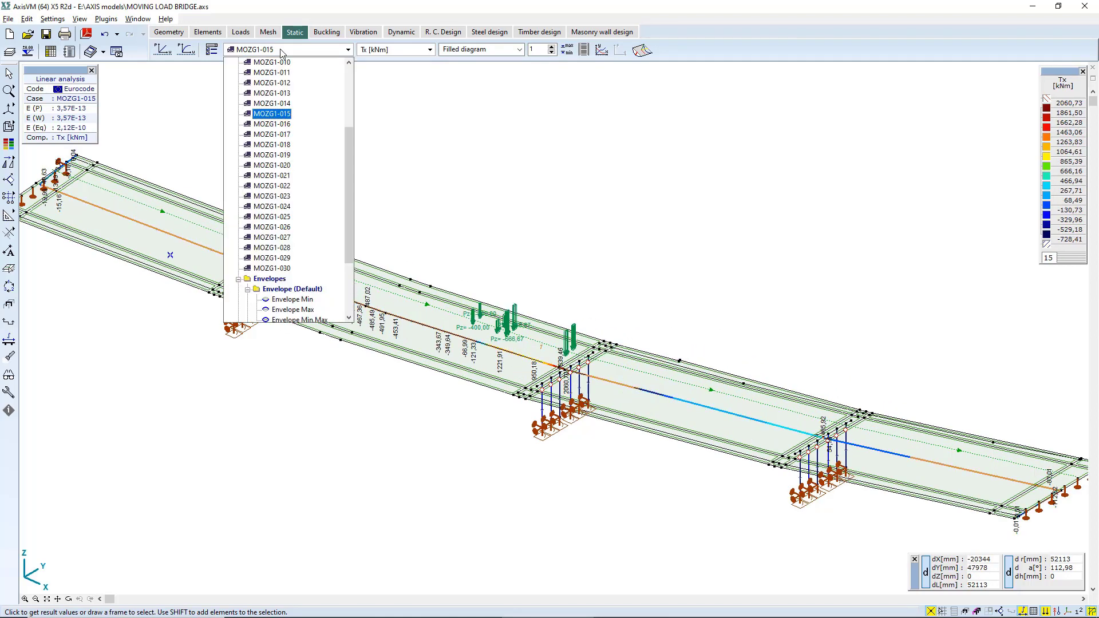
# Show the Tx moments of load case MOZG1-013 as a plain Diagram and inspect the bridge from several angles.
pyautogui.click(455, 51)
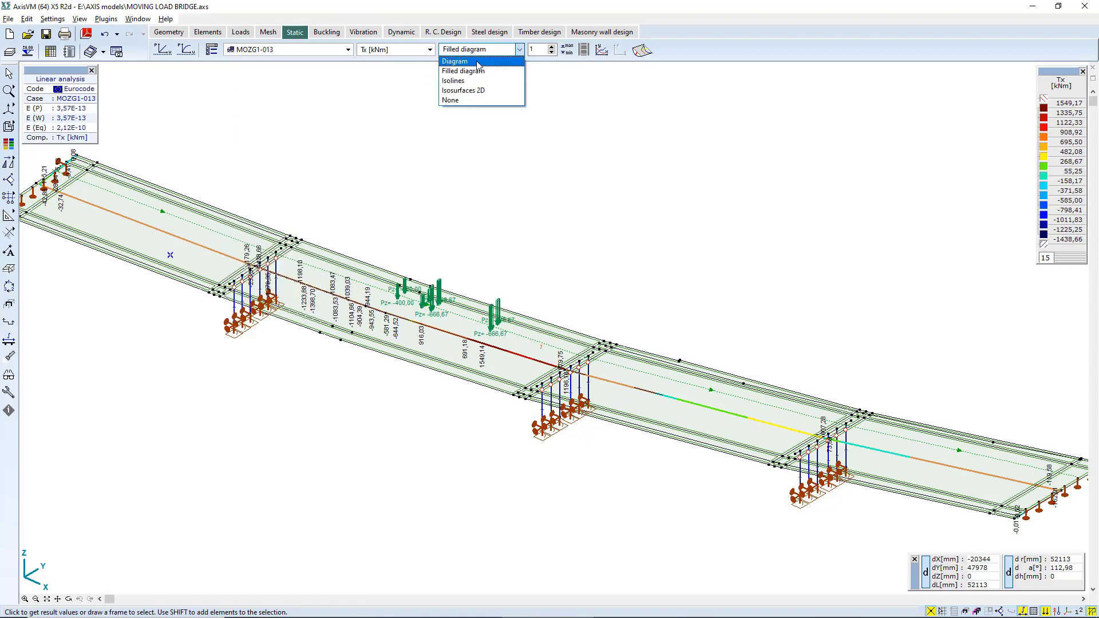
pyautogui.click(478, 62)
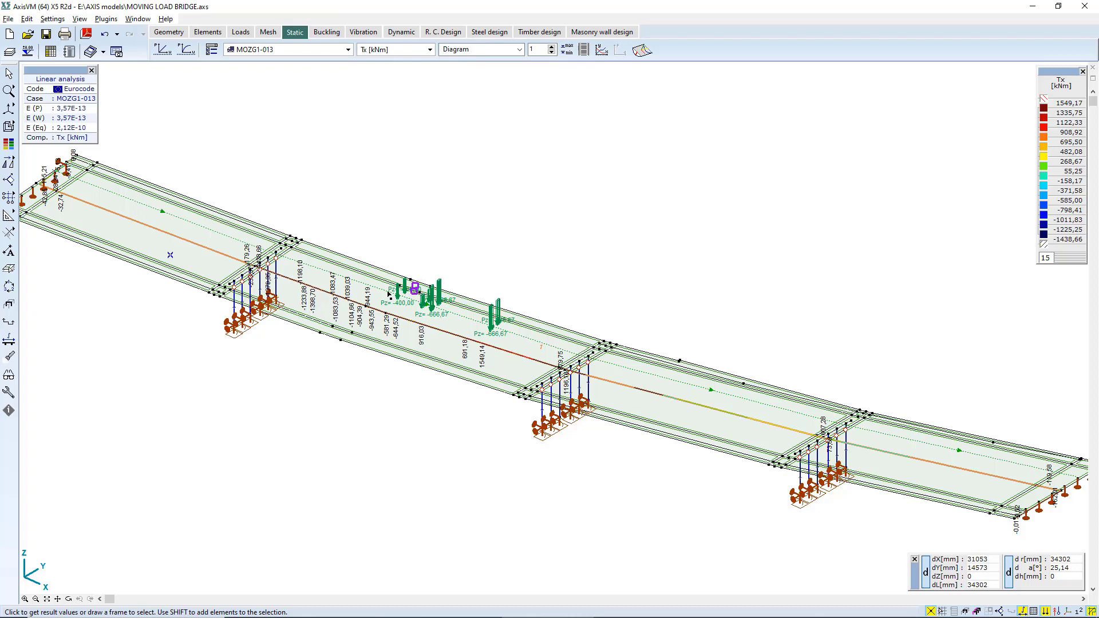
pyautogui.keyDown('alt'); pyautogui.moveTo(371, 288); pyautogui.dragTo(356, 221, button='middle'); pyautogui.keyUp('alt')
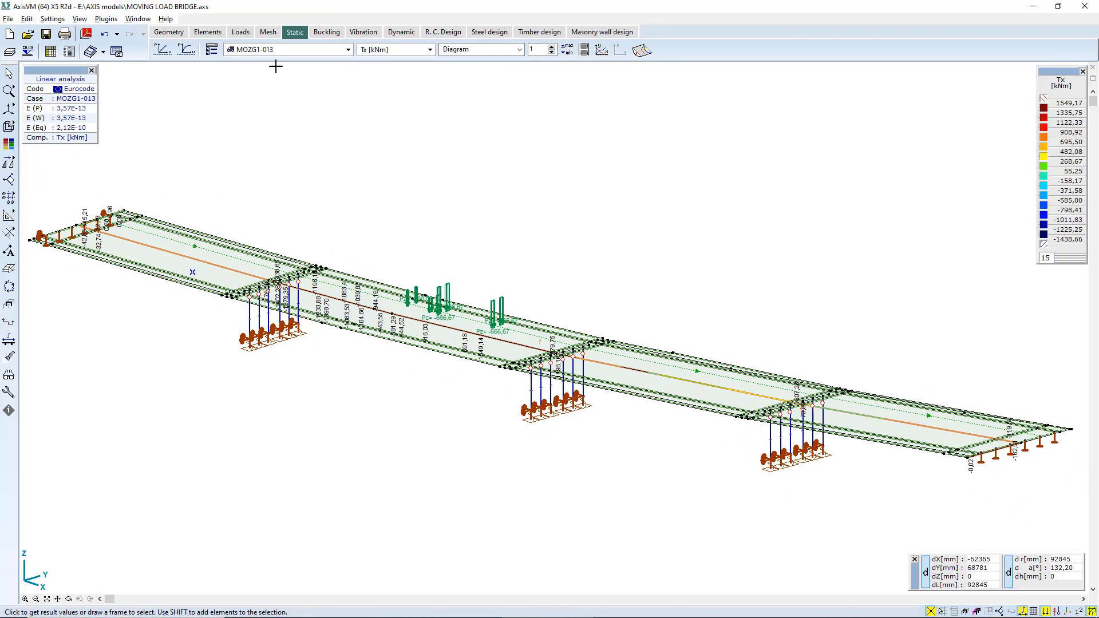
pyautogui.keyDown('alt'); pyautogui.moveTo(361, 207); pyautogui.dragTo(355, 221, button='middle'); pyautogui.keyUp('alt')
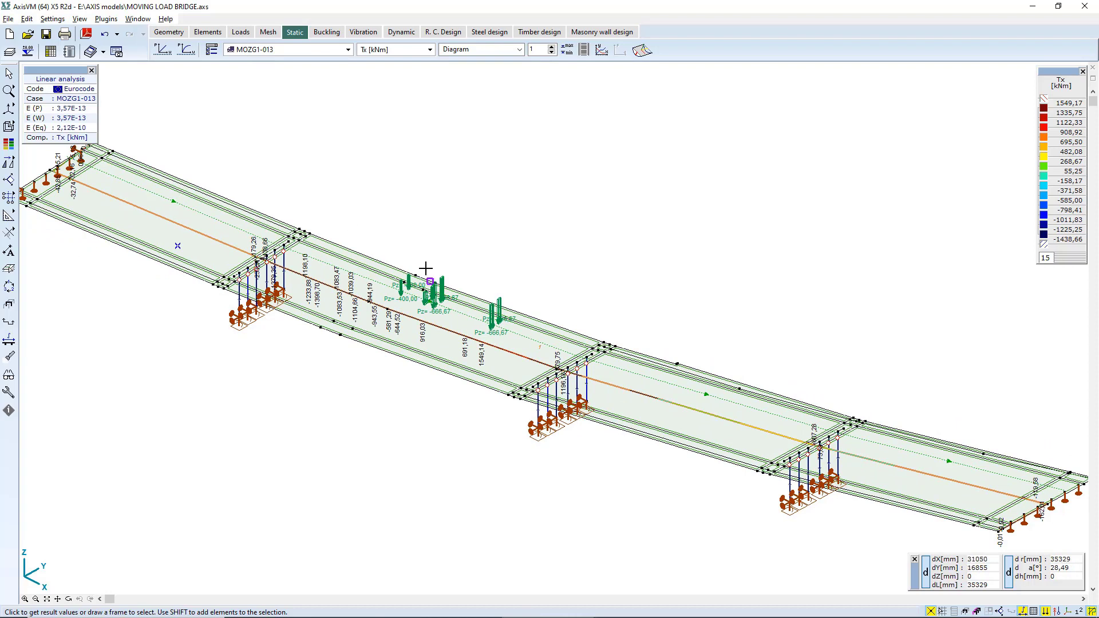
pyautogui.moveTo(424, 273); pyautogui.dragTo(498, 246, button='middle')
# Add a new moving load case to the MOZGÓ TEHER1 load group, keeping the suggested name.
pyautogui.click(241, 32)
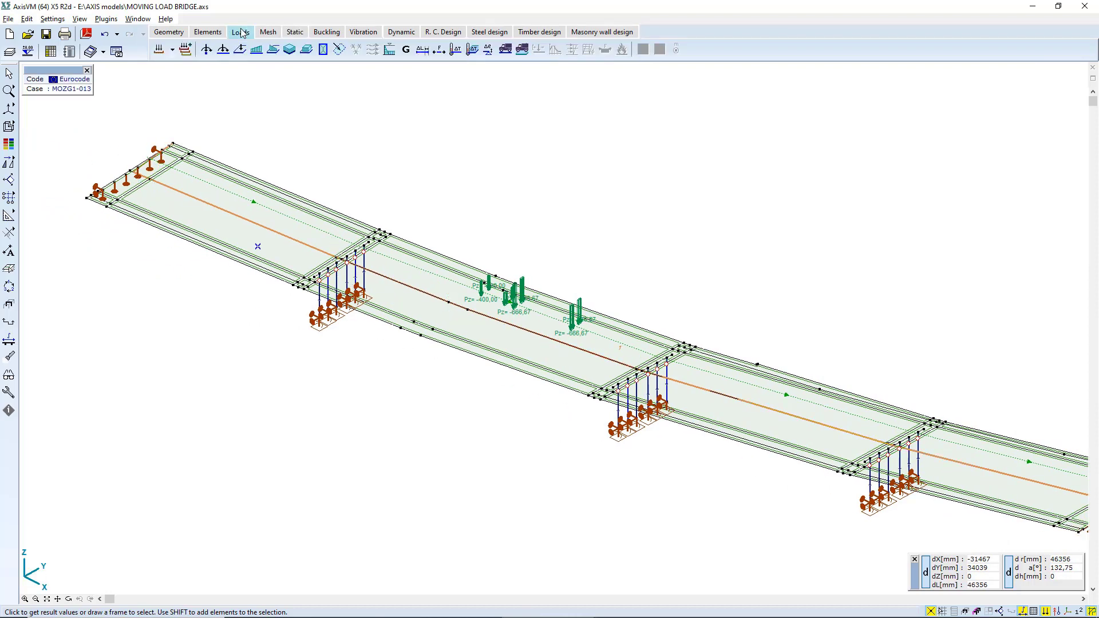
pyautogui.click(160, 49)
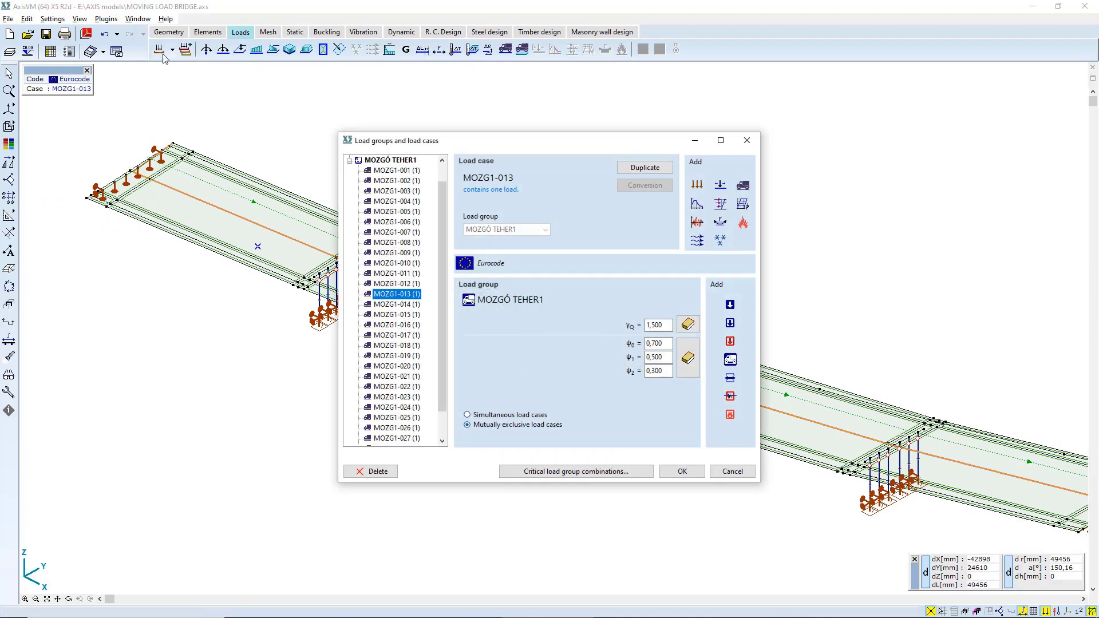
pyautogui.click(350, 159)
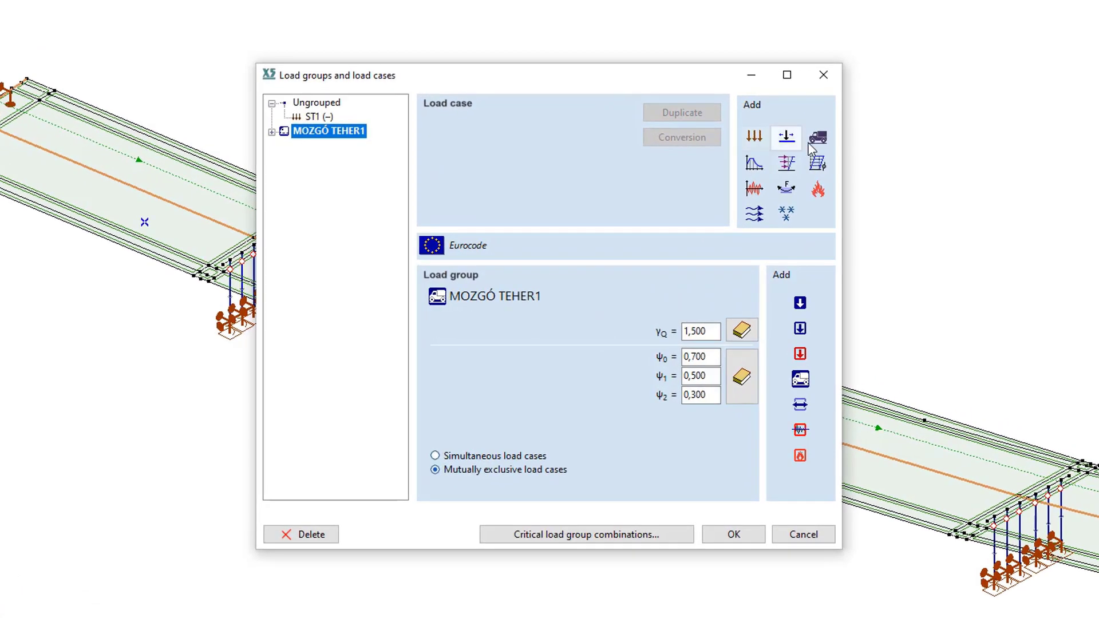
pyautogui.click(809, 143)
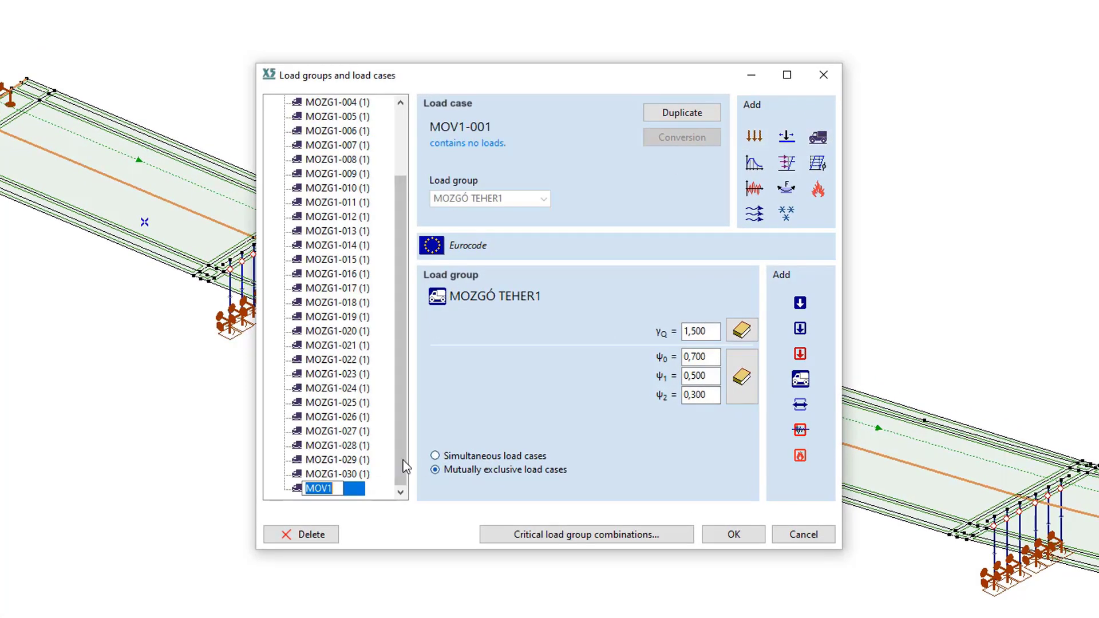
pyautogui.press('Return')
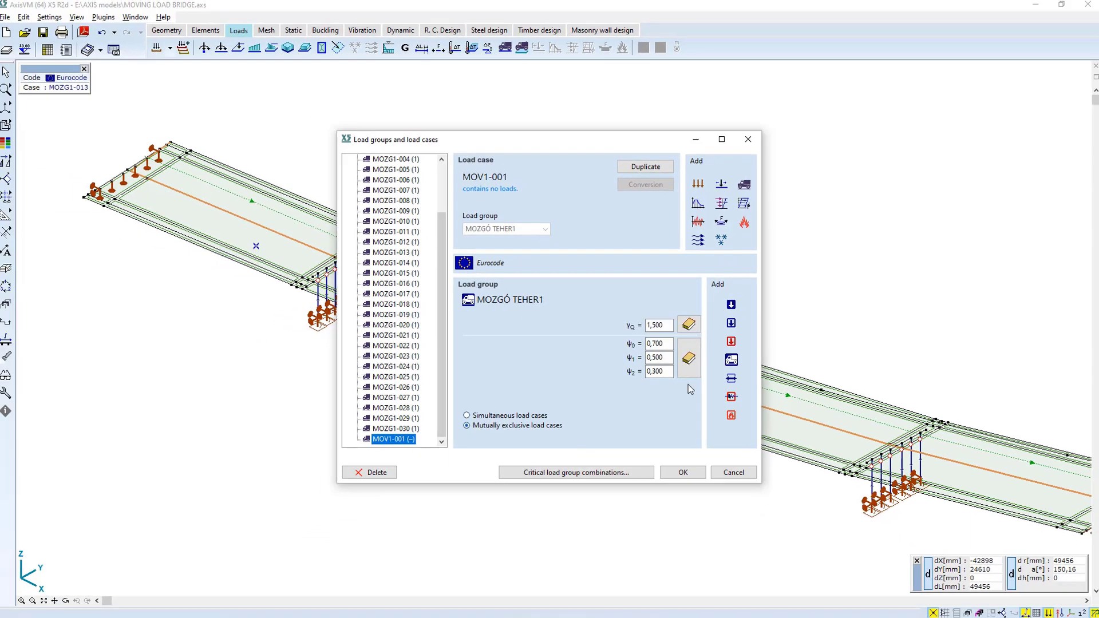
pyautogui.click(683, 473)
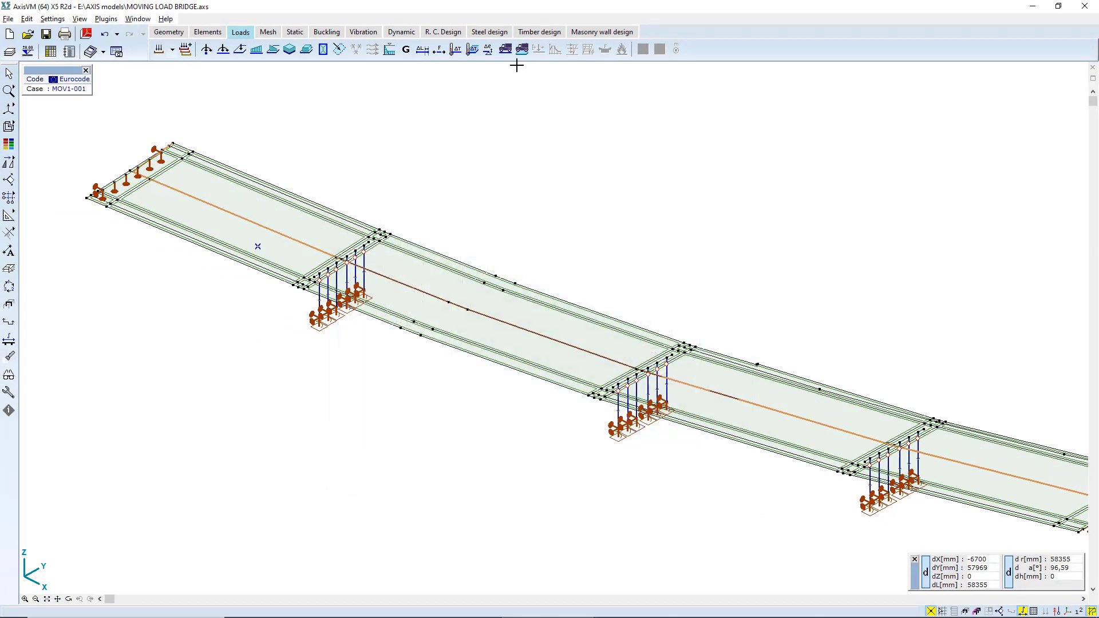
# Define a moving surface load using the TRUCK-FL01 load pattern with N set to 30.
pyautogui.click(522, 50)
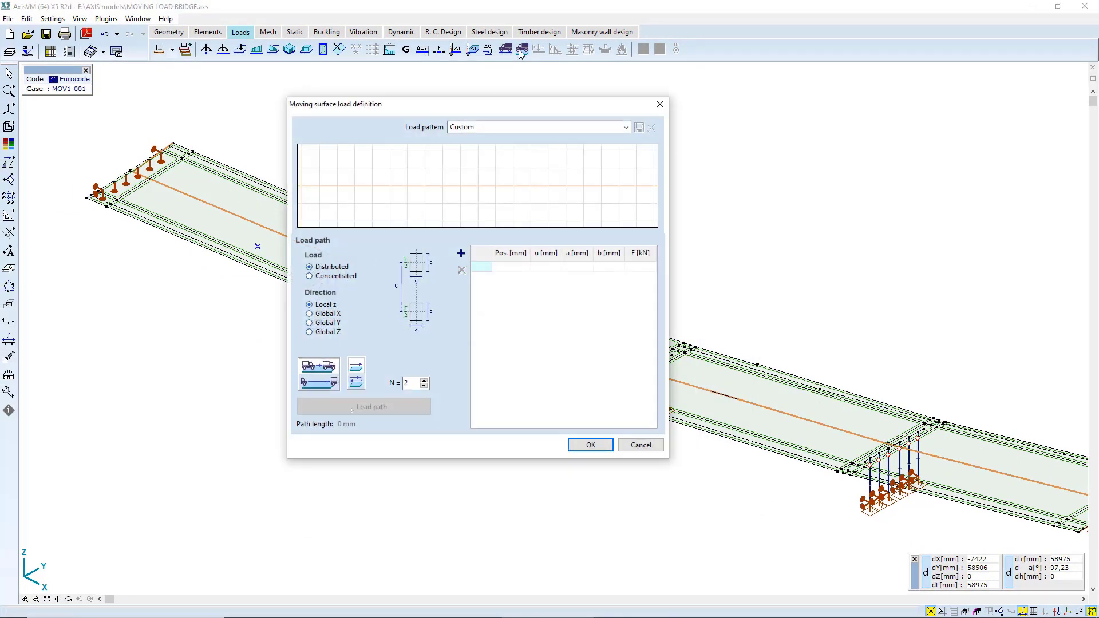
pyautogui.click(474, 127)
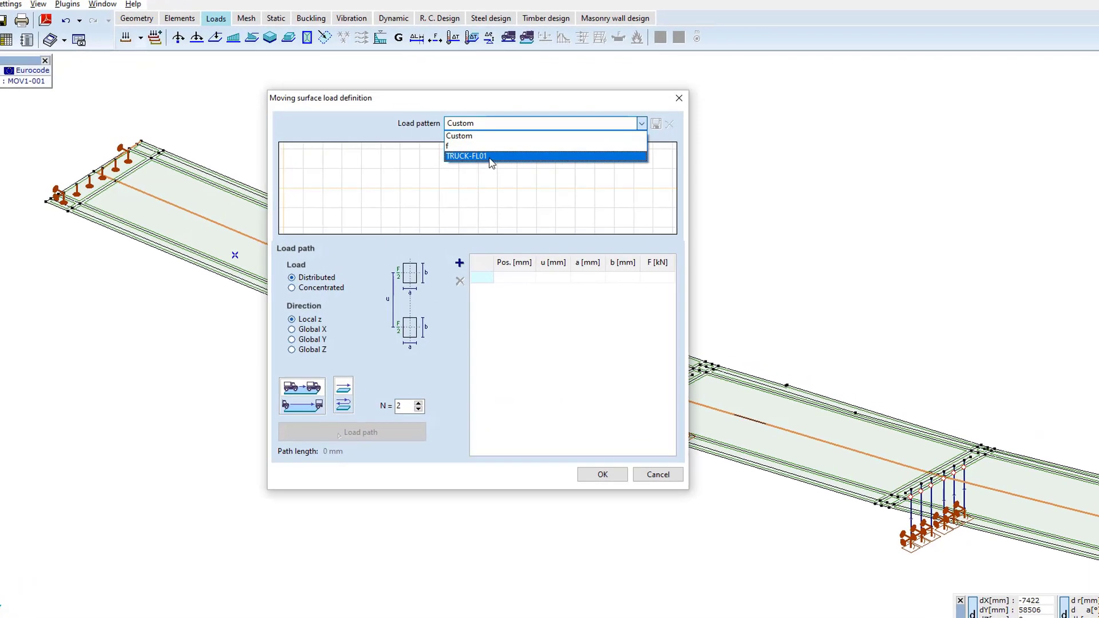
pyautogui.click(481, 156)
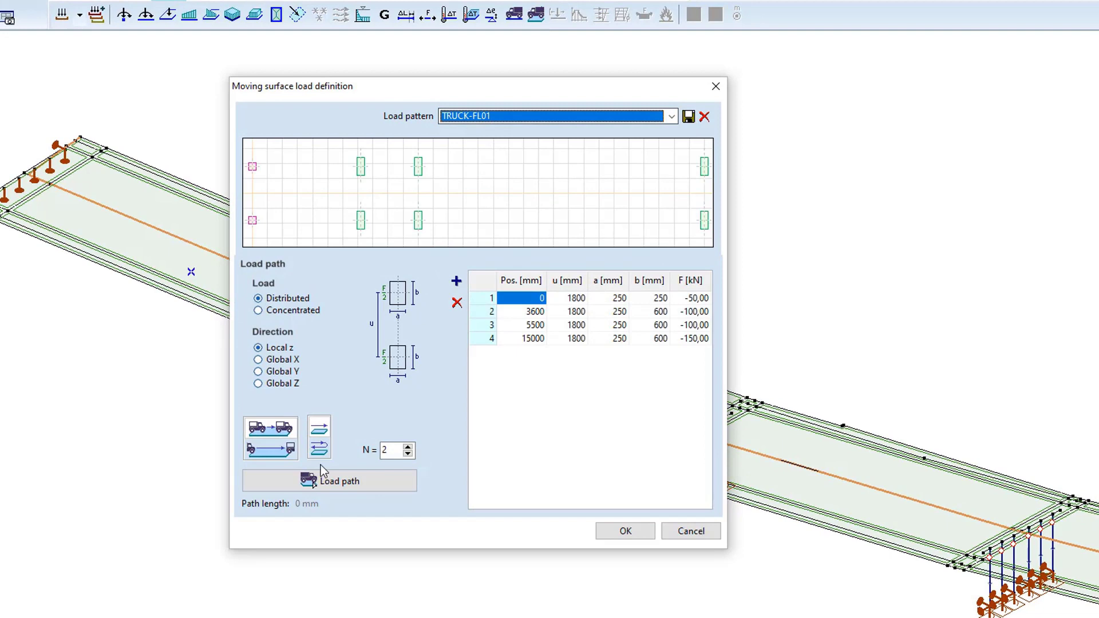
pyautogui.click(388, 450)
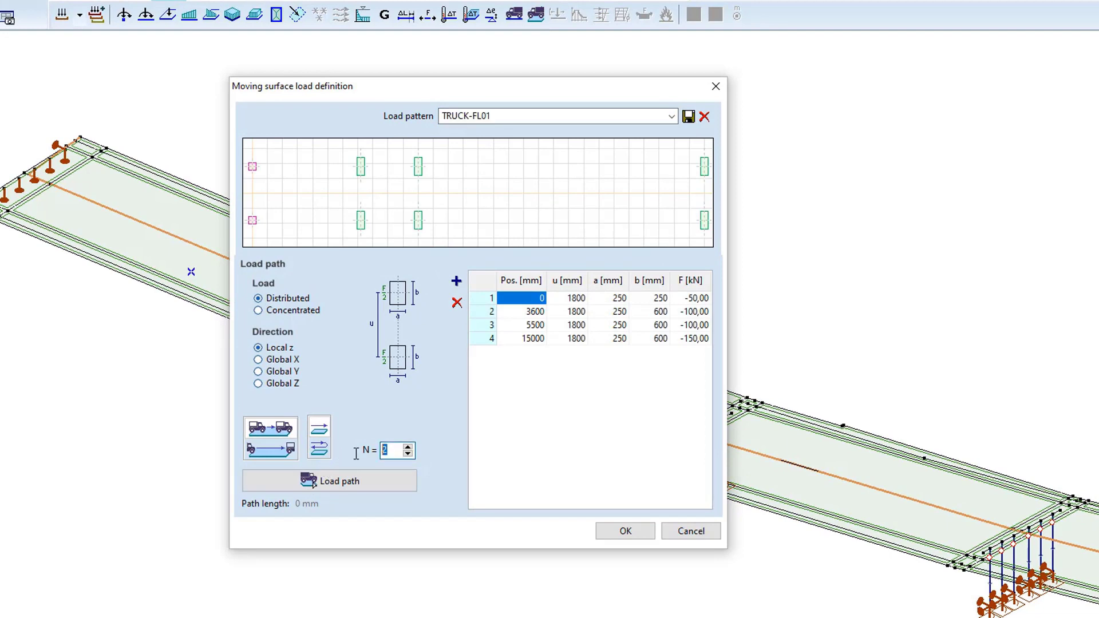
# Draw the load path along the deck centreline from the bridge's +X end over the piers to the opposite end, and create the moving load.
pyautogui.click(329, 481)
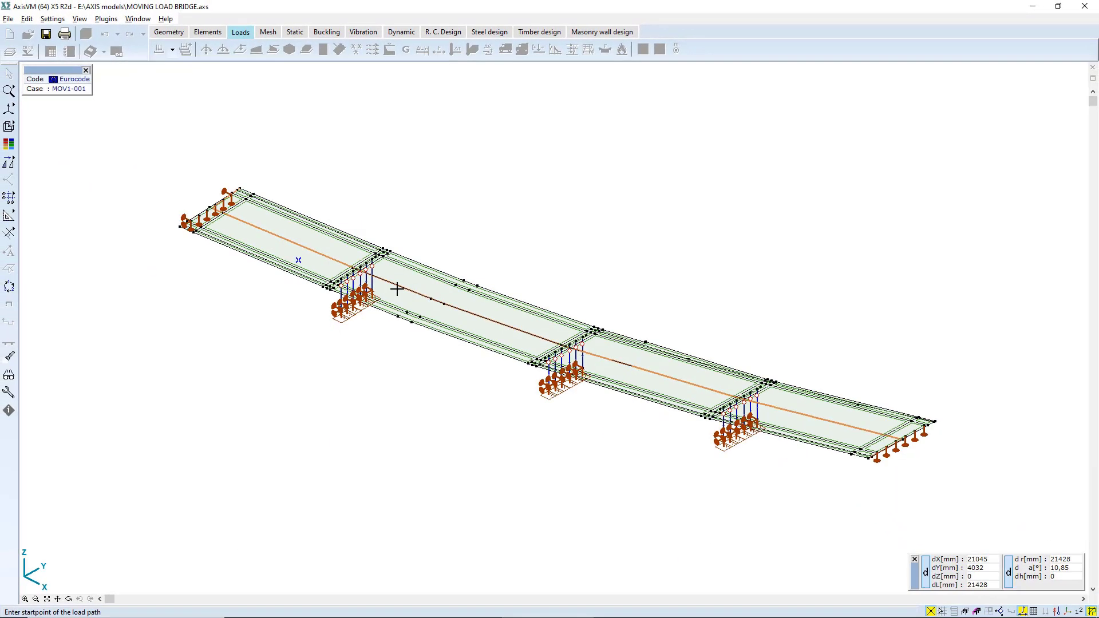
pyautogui.scroll(2, 919, 450)
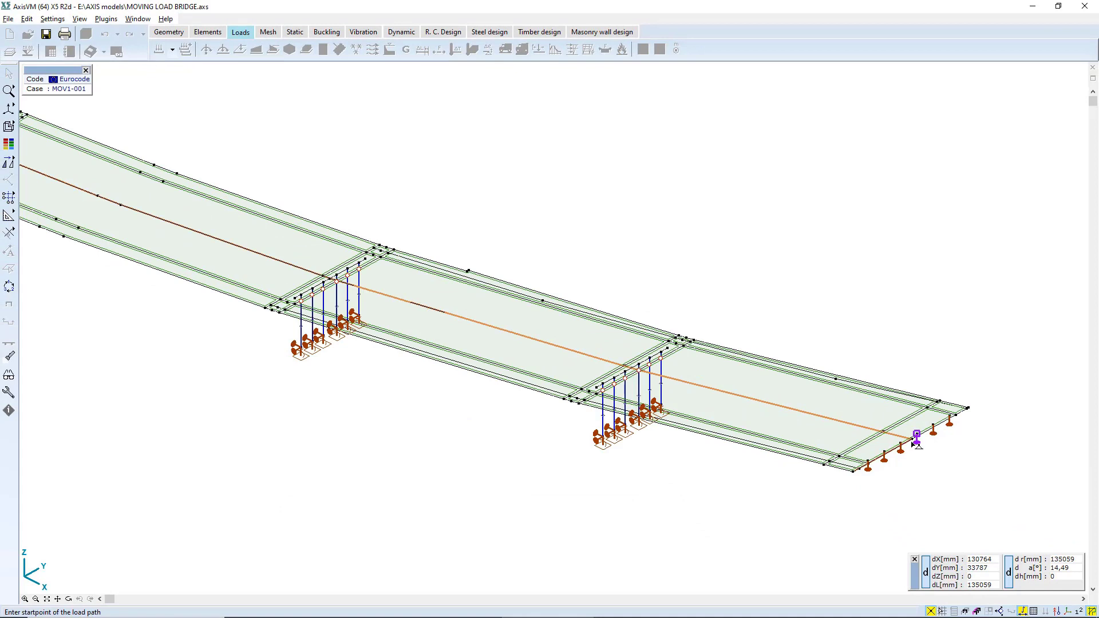
pyautogui.click(914, 439)
pyautogui.scroll(-2, 913, 440)
pyautogui.scroll(2, 802, 401)
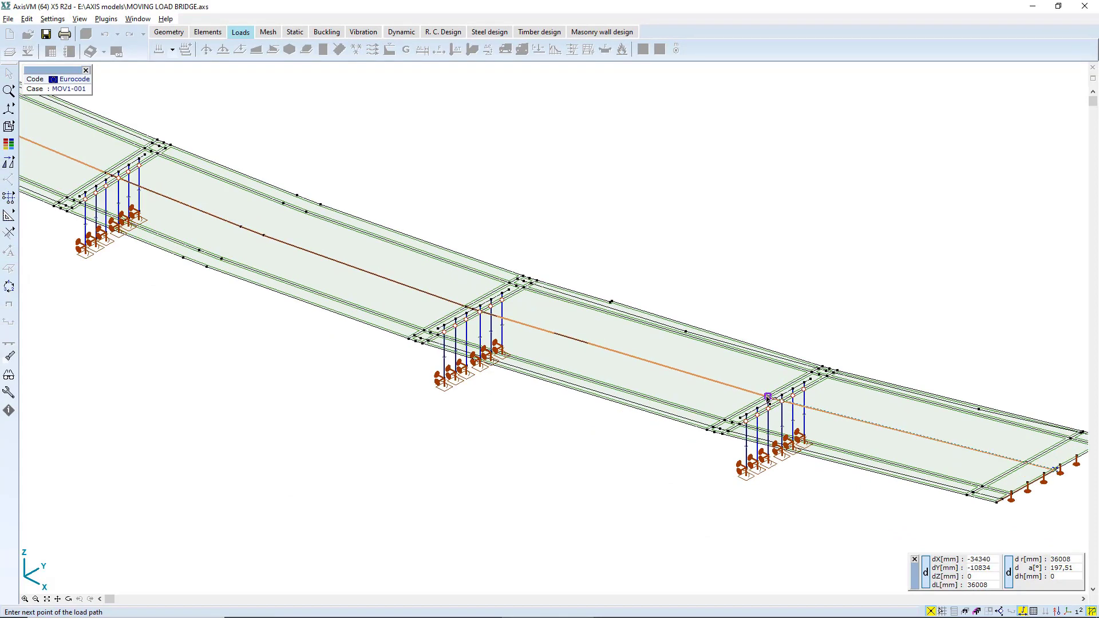
pyautogui.scroll(2, 777, 401)
pyautogui.scroll(-2, 761, 397)
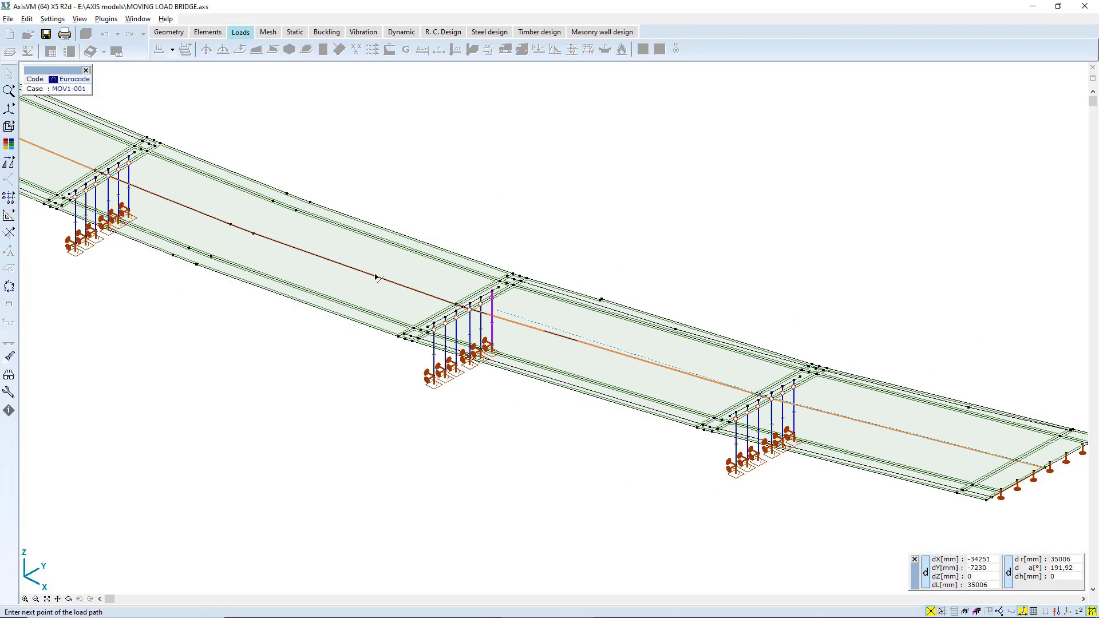
pyautogui.click(464, 308)
pyautogui.moveTo(74, 153); pyautogui.dragTo(546, 383, button='middle')
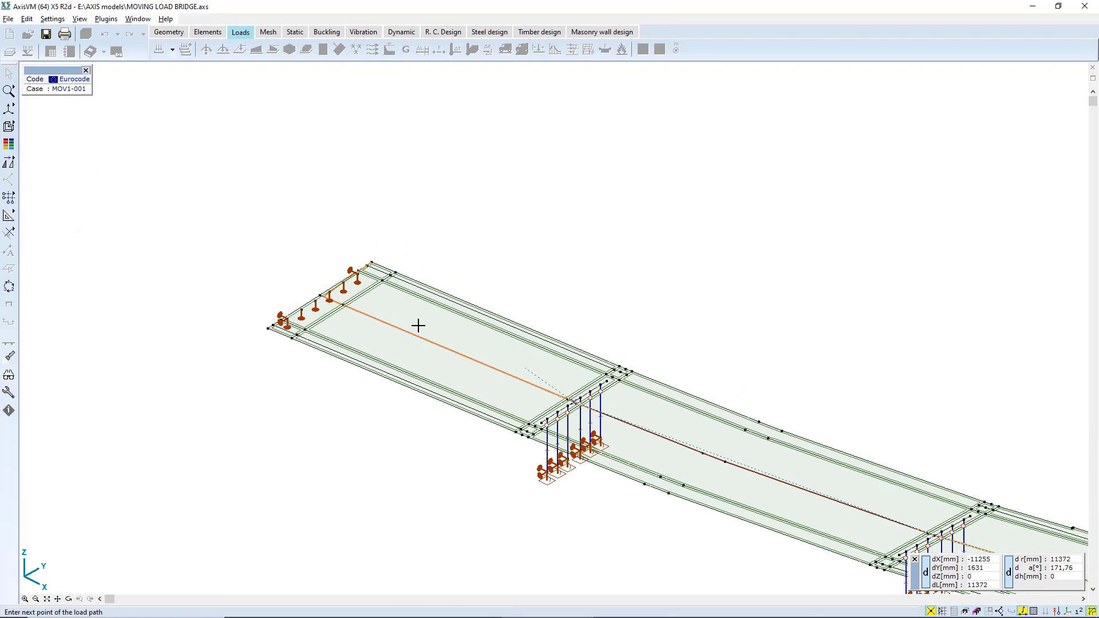
pyautogui.doubleClick(320, 296)
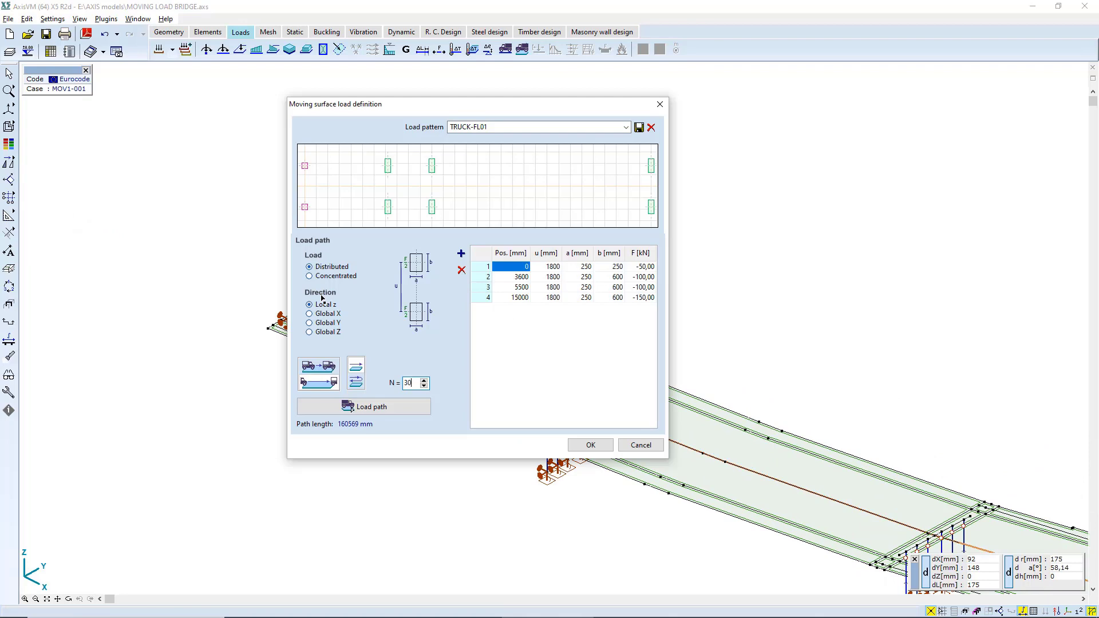
pyautogui.click(590, 446)
# Make MOV1-019 the active load case and move its load path sideways from the deck centreline into the near lane.
pyautogui.scroll(-2, 459, 278)
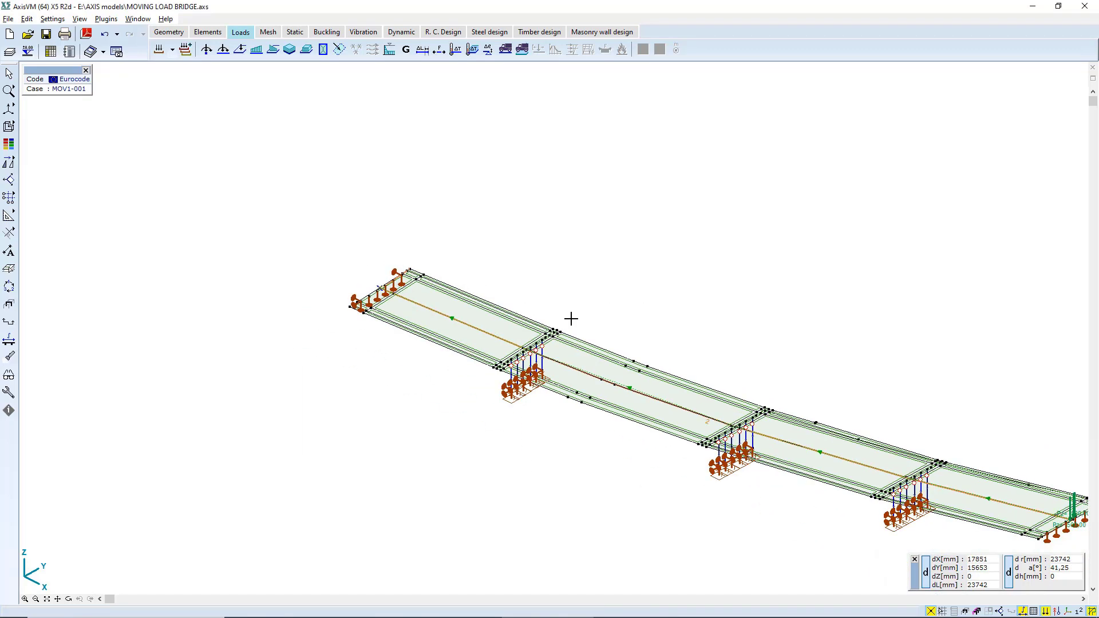
pyautogui.moveTo(764, 437); pyautogui.dragTo(533, 318, button='middle')
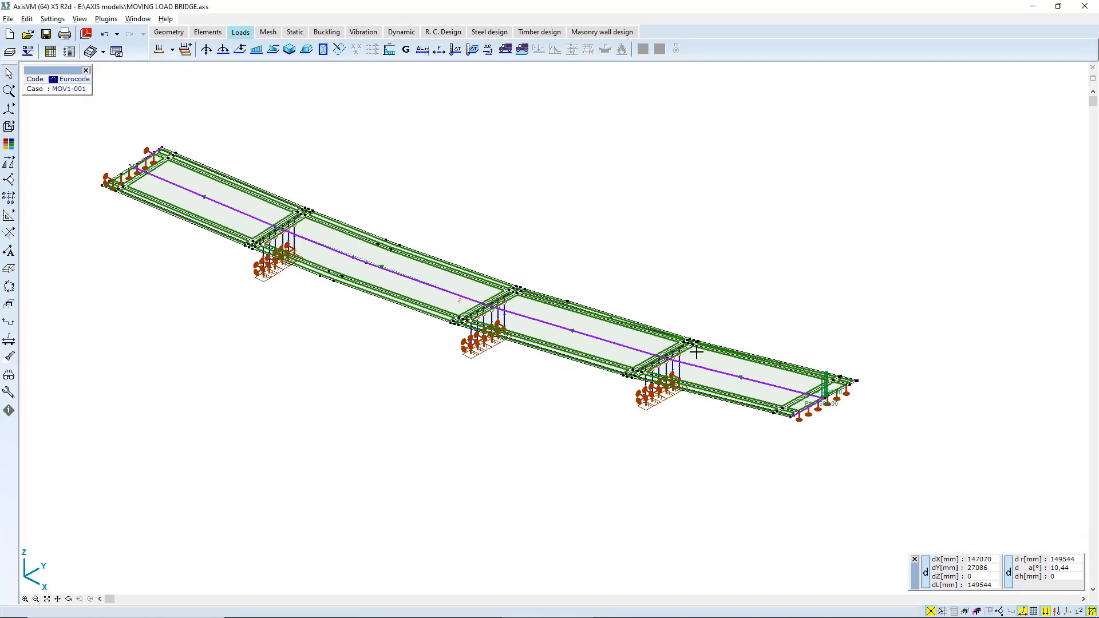
pyautogui.click(171, 50)
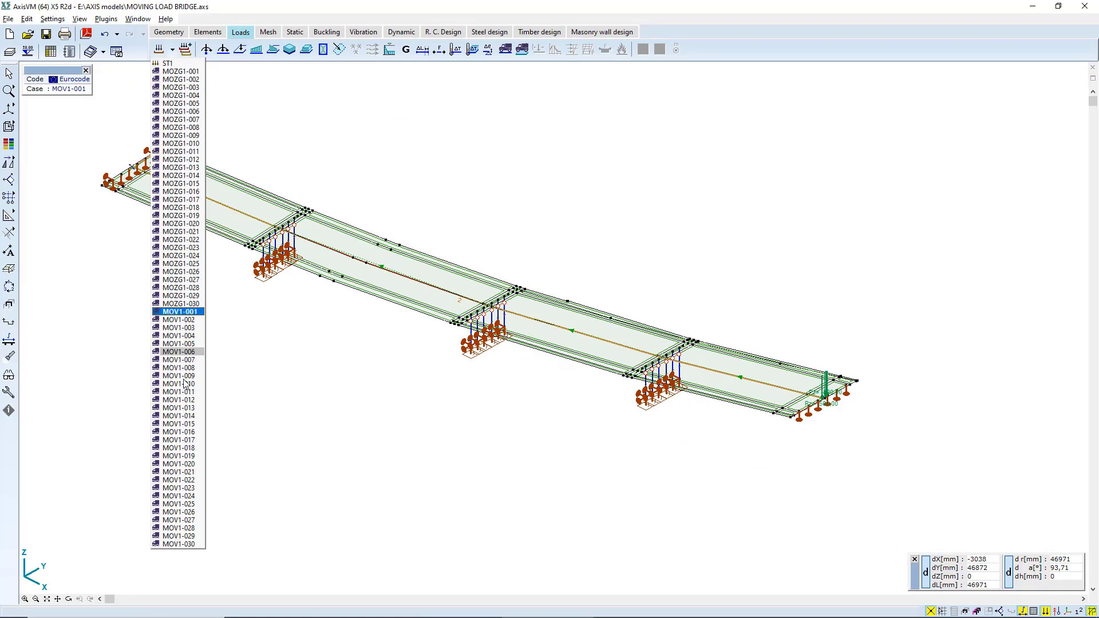
pyautogui.click(181, 456)
pyautogui.moveTo(385, 262); pyautogui.dragTo(367, 275)
pyautogui.click(368, 277)
pyautogui.moveTo(259, 140); pyautogui.dragTo(285, 165, button='middle')
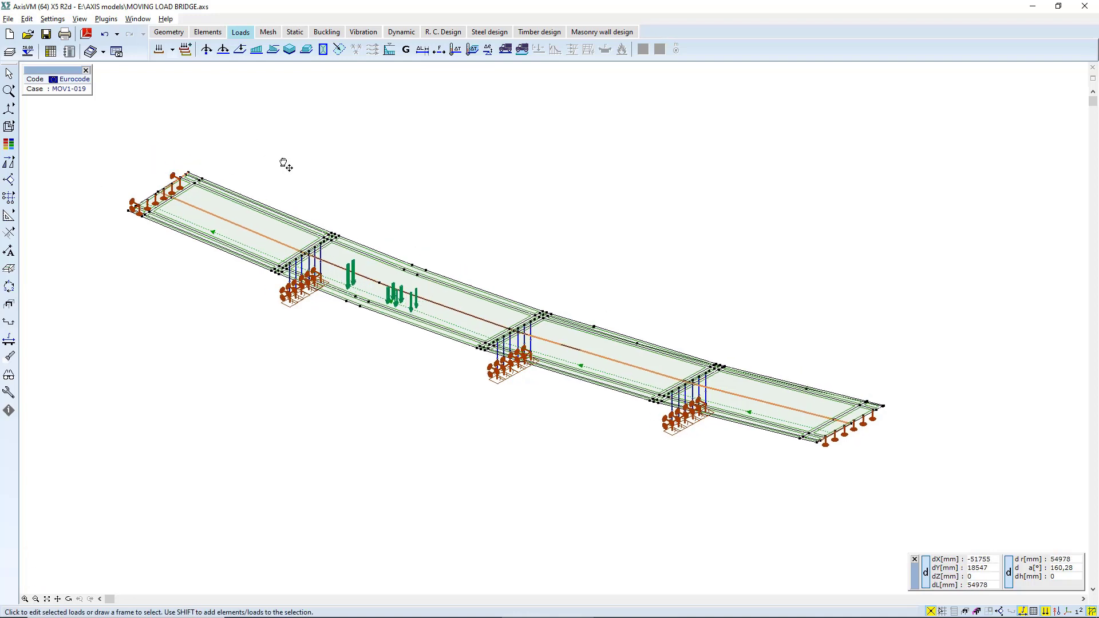
pyautogui.scroll(1, 350, 245)
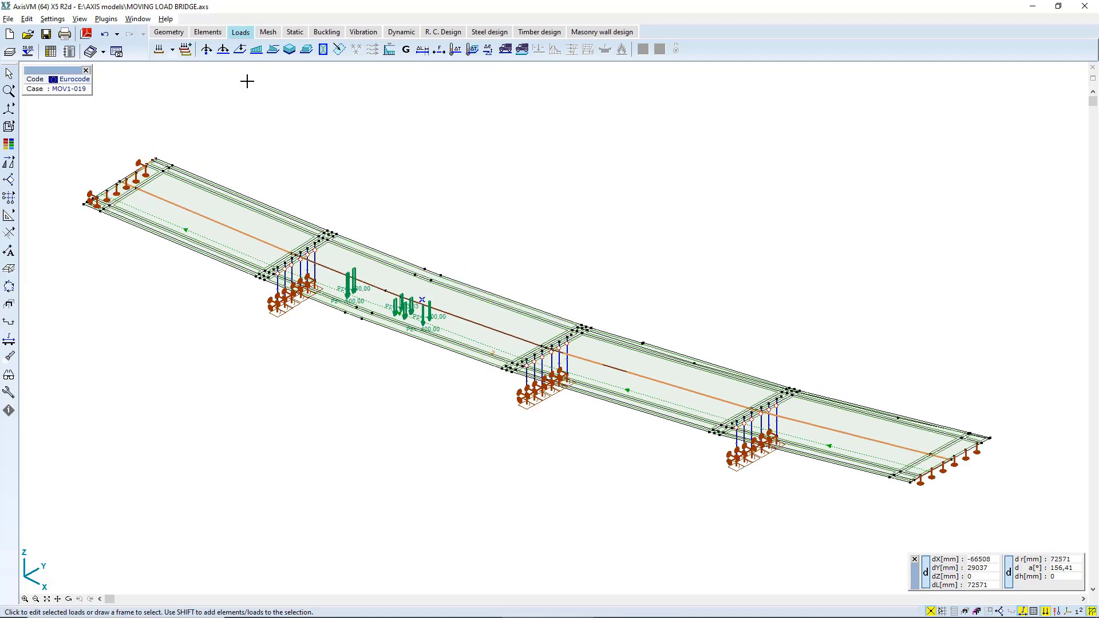
# Switch back to load case MOZG1-013 to view the truck load running in the opposite direction.
pyautogui.click(171, 49)
pyautogui.click(180, 168)
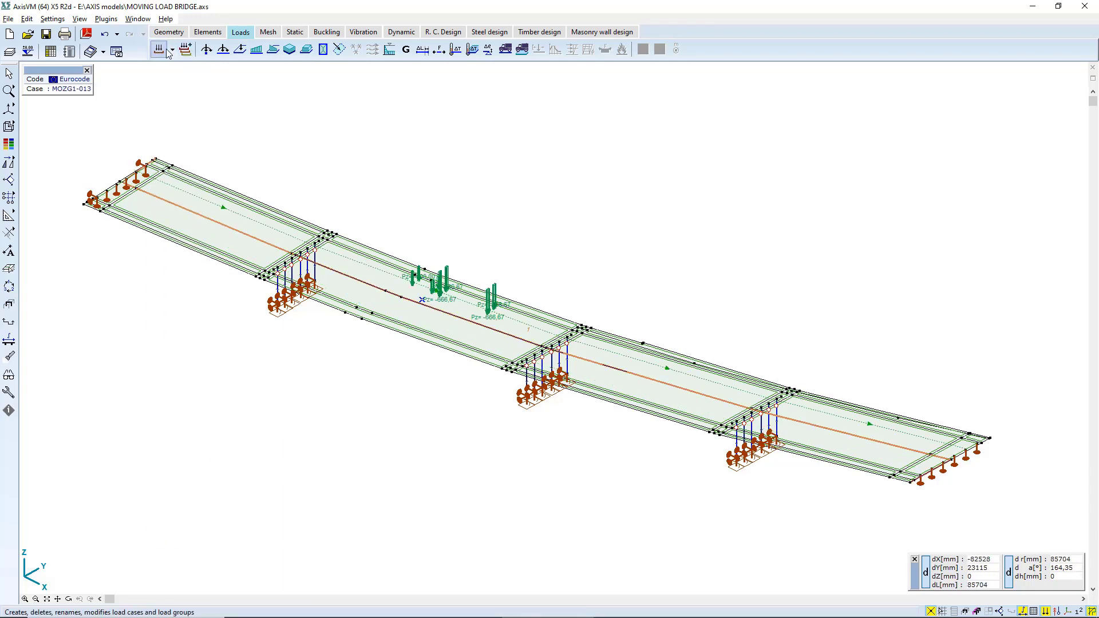
pyautogui.click(468, 285)
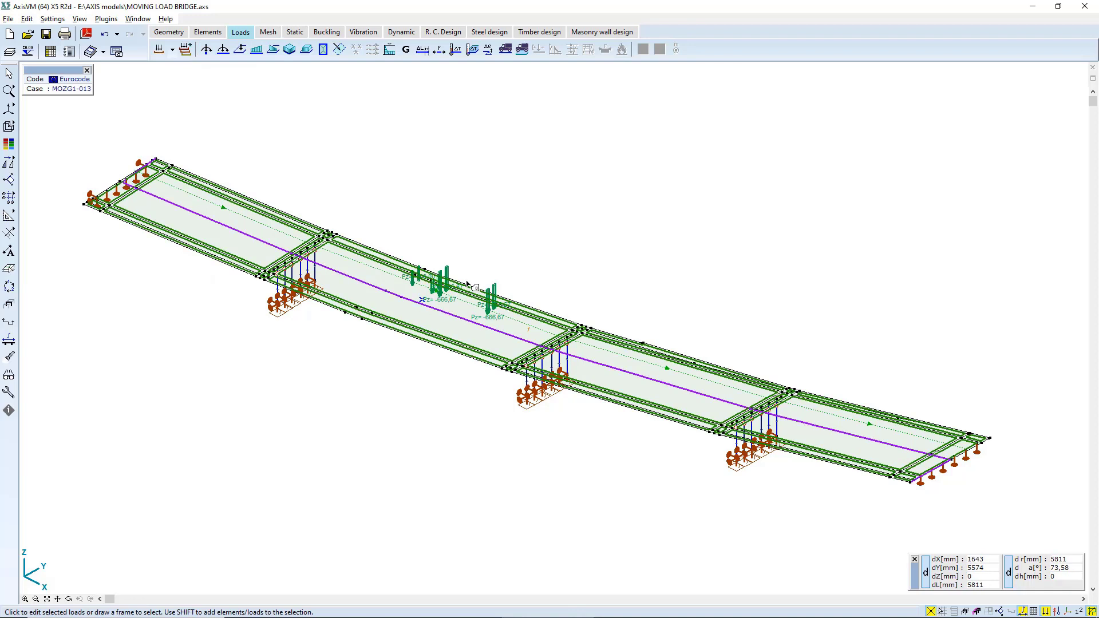
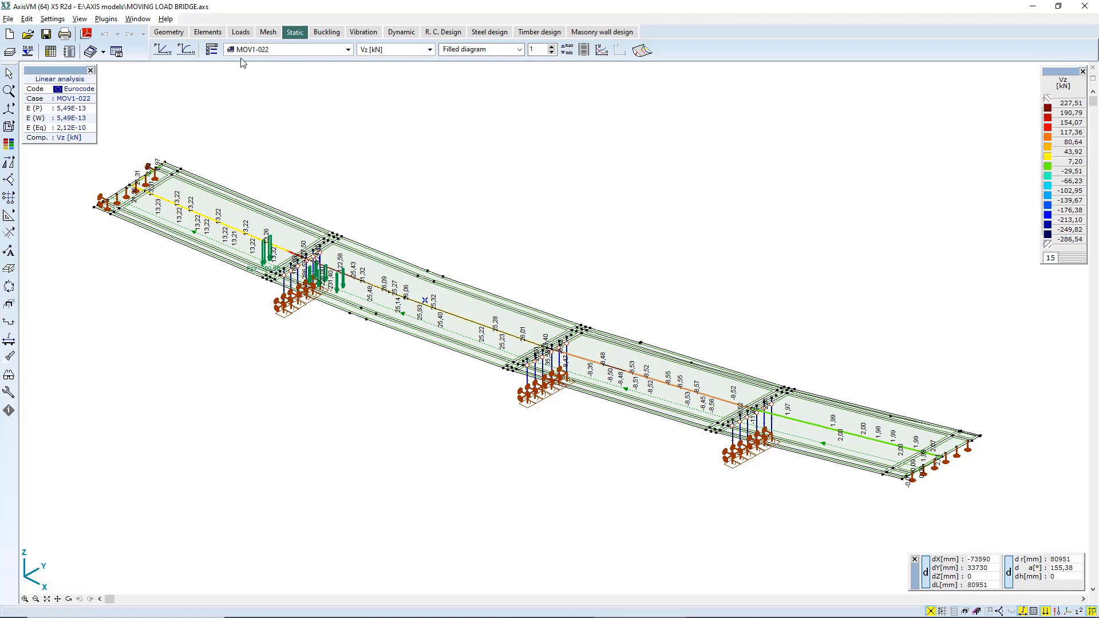
# Create a result envelope containing only load cases MOV1-001 to MOV1-030, excluding ST1 and MOZG1-001 to MOZG1-030.
pyautogui.click(211, 49)
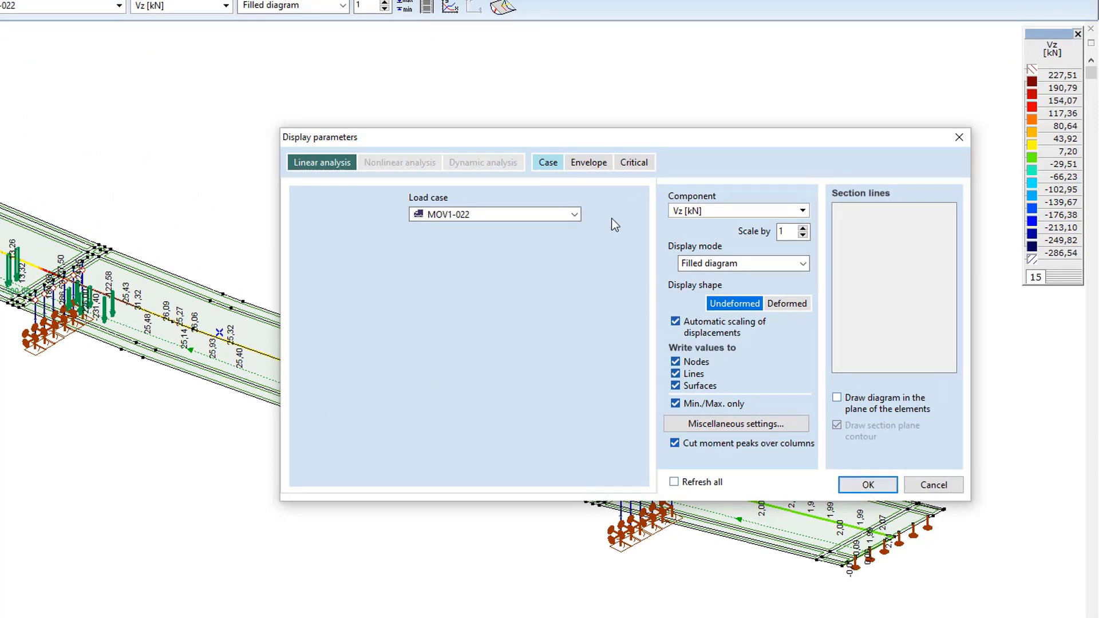
pyautogui.click(580, 160)
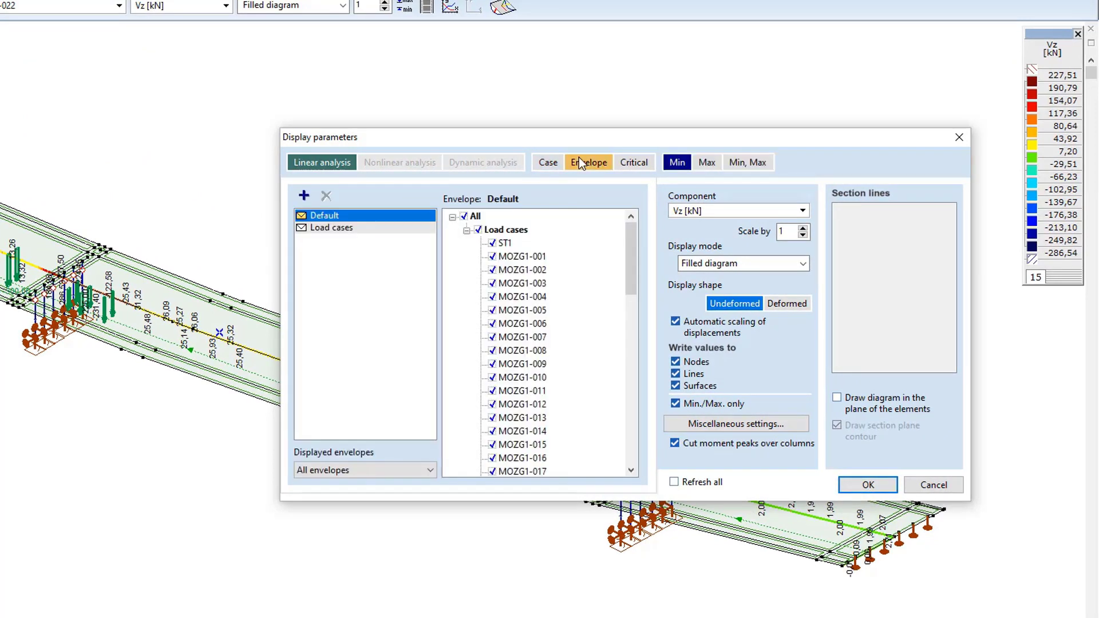
pyautogui.click(492, 243)
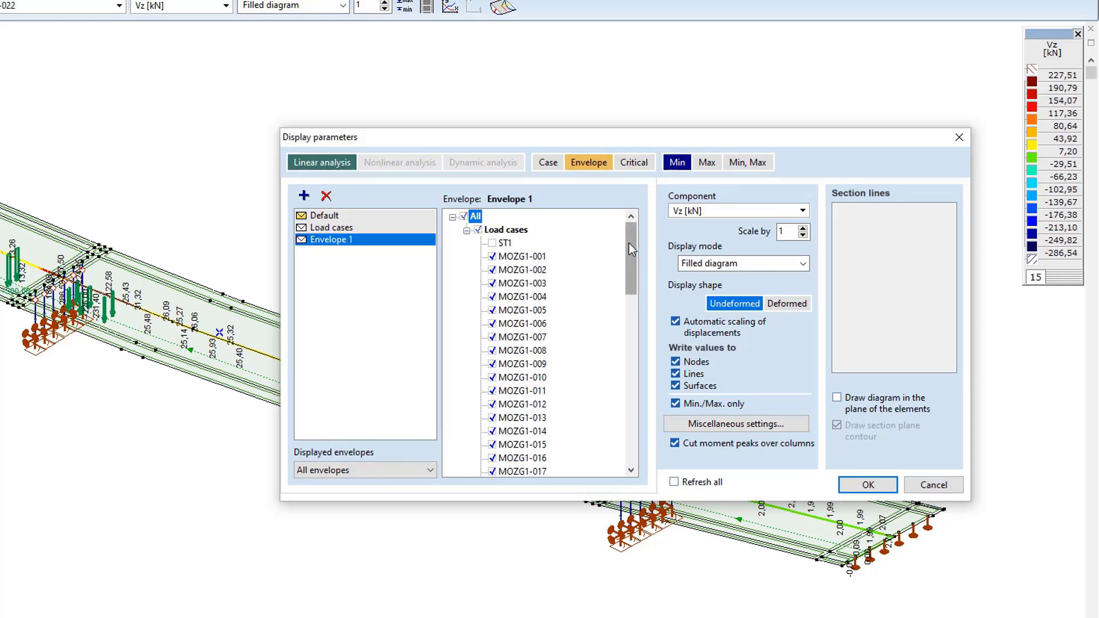
pyautogui.moveTo(629, 243); pyautogui.dragTo(503, 279)
pyautogui.click(502, 256)
pyautogui.scroll(-5, 530, 336)
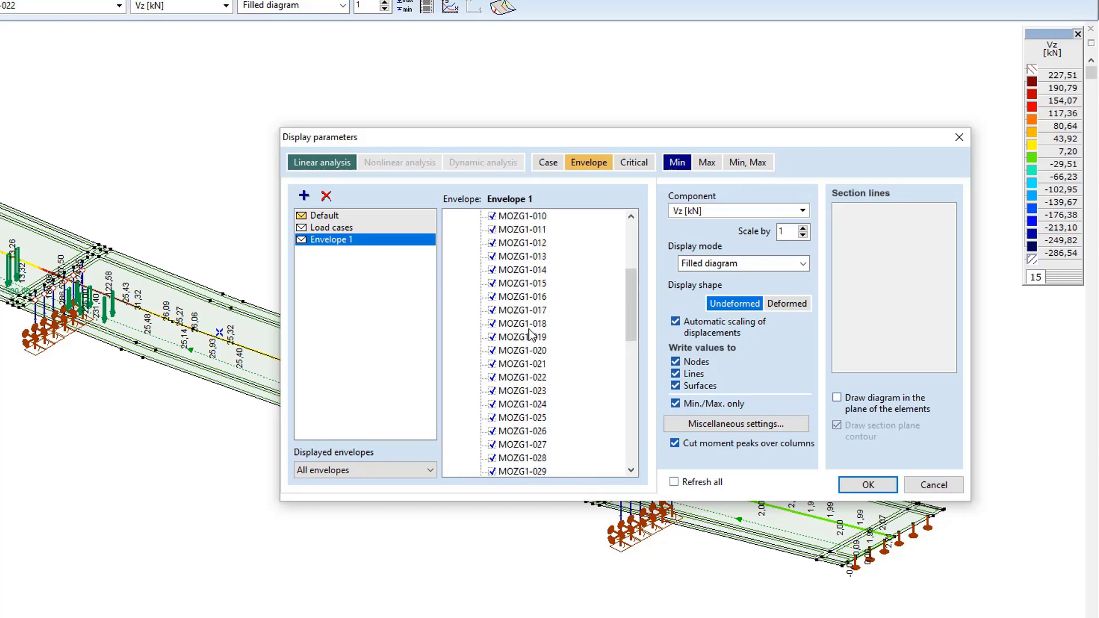
pyautogui.keyDown('shift'); pyautogui.click(505, 446); pyautogui.keyUp('shift')
pyautogui.moveTo(633, 325); pyautogui.dragTo(643, 391)
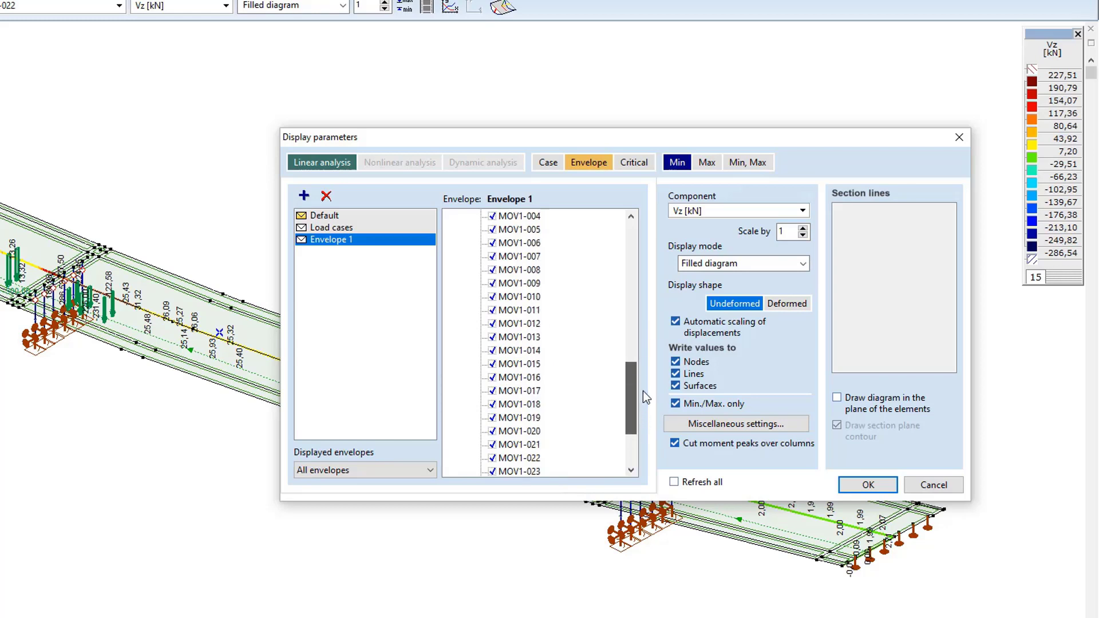
pyautogui.scroll(2, 537, 352)
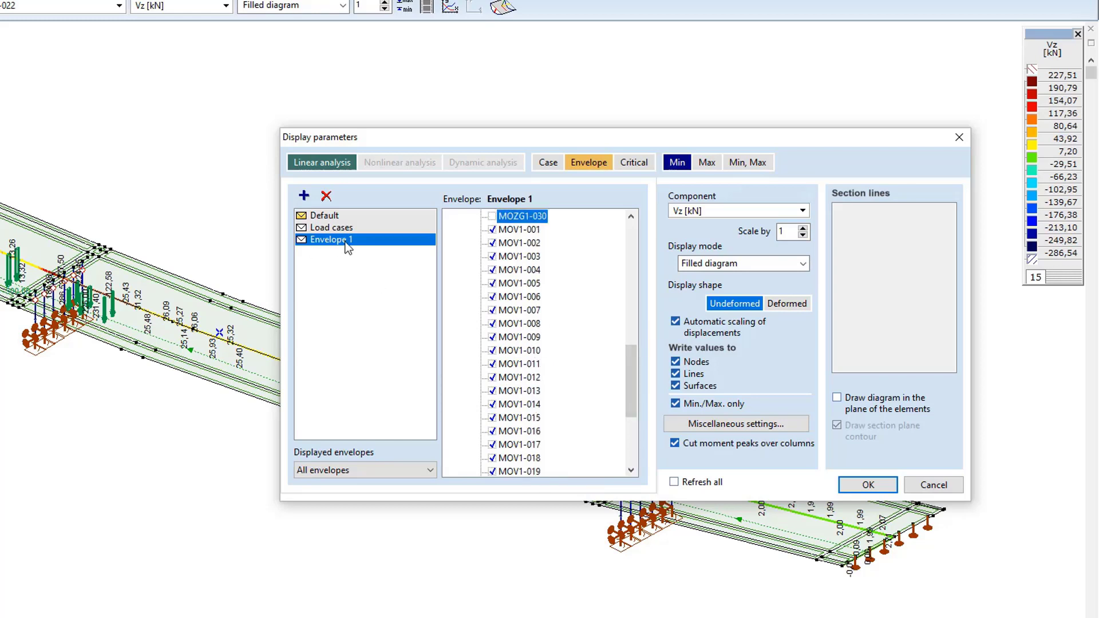
# Add a second envelope containing only MOZG1-001 to MOZG1-030, excluding all MOV1 cases, and apply the display parameters.
pyautogui.click(301, 193)
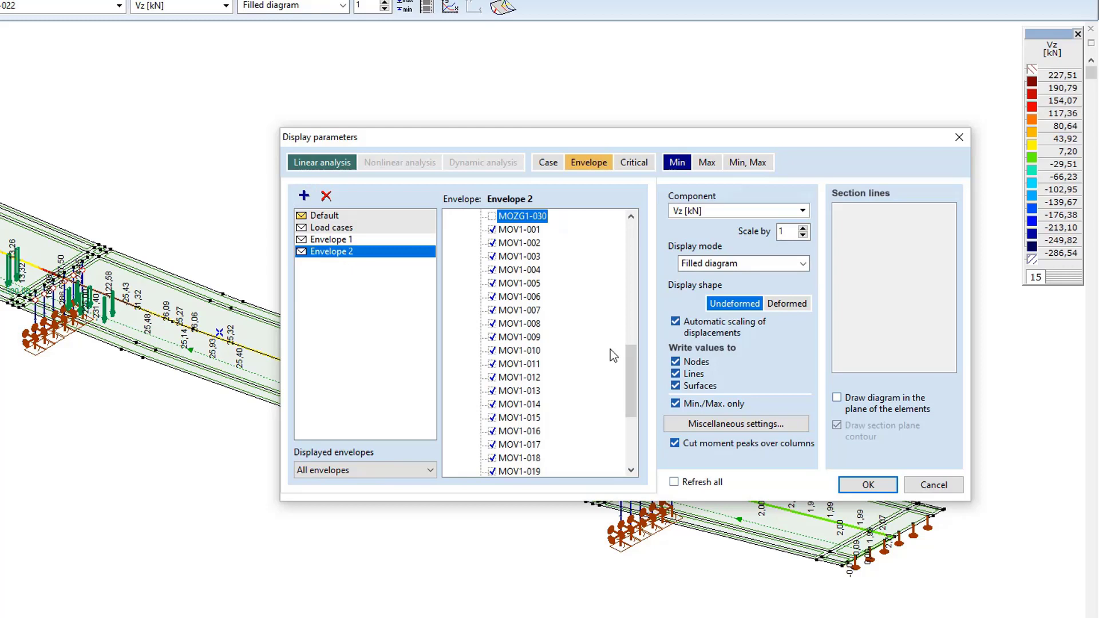
pyautogui.scroll(4, 517, 235)
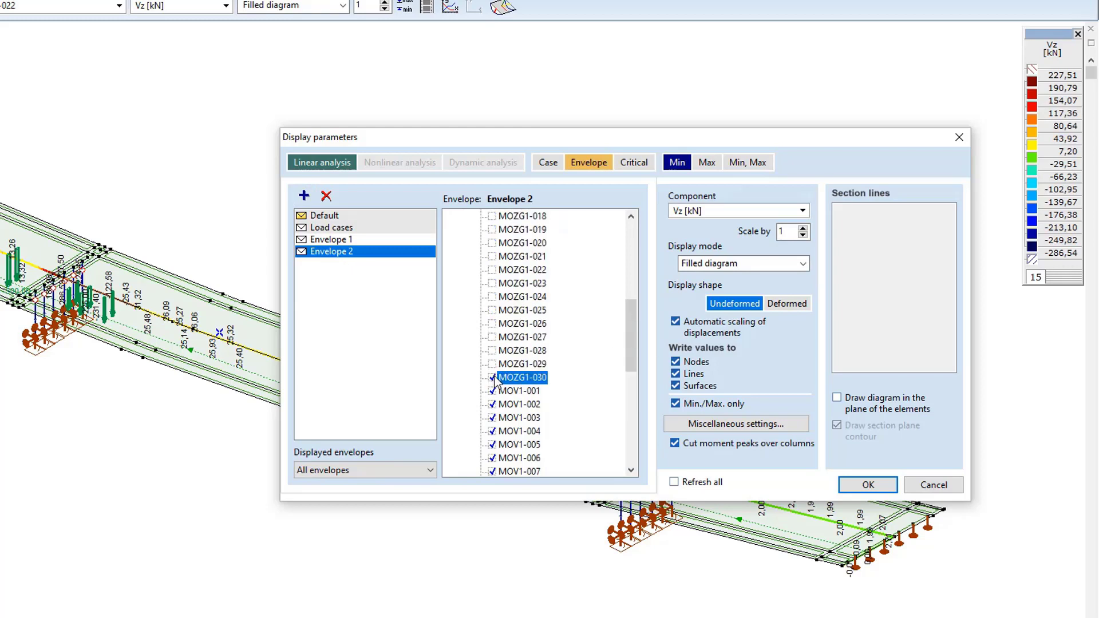
pyautogui.scroll(7, 496, 381)
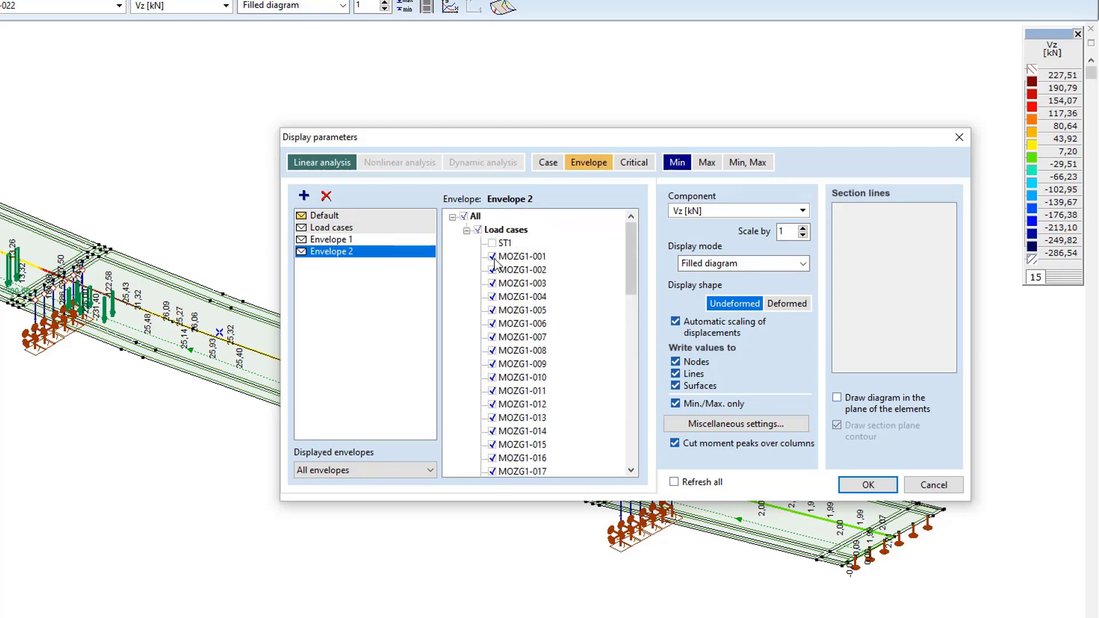
pyautogui.scroll(-10, 497, 275)
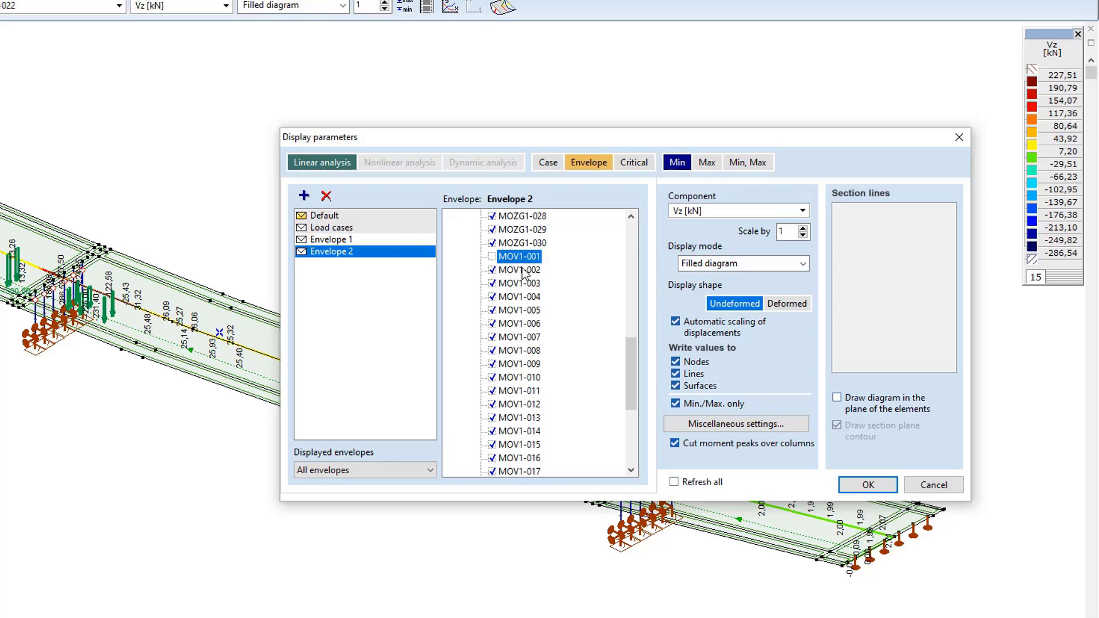
pyautogui.scroll(-5, 493, 367)
pyautogui.keyDown('shift'); pyautogui.click(493, 460); pyautogui.keyUp('shift')
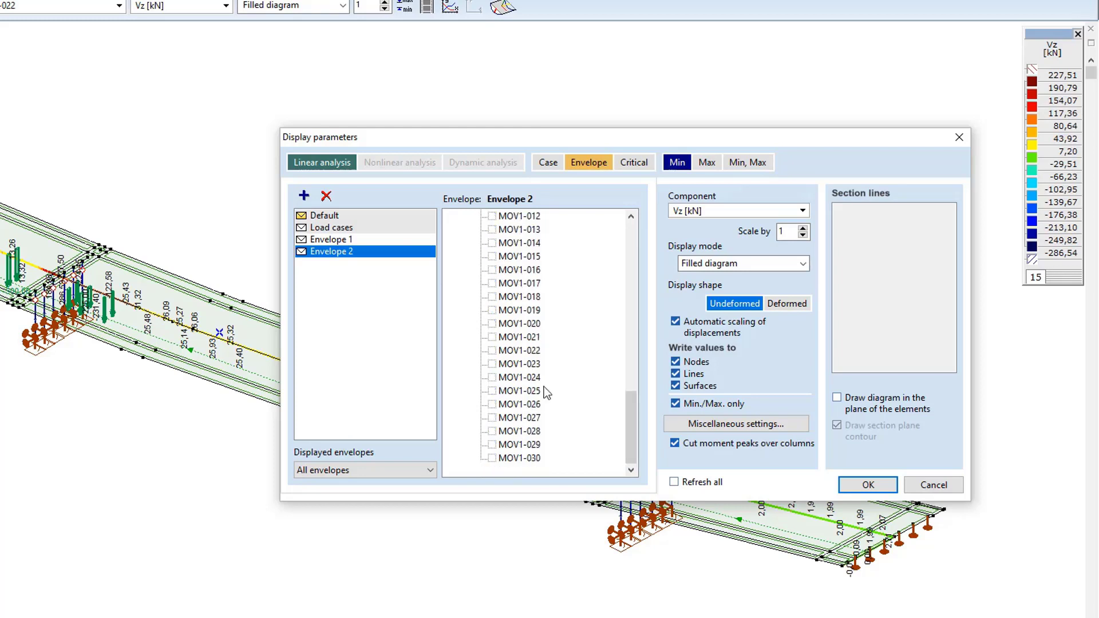
pyautogui.scroll(7, 544, 387)
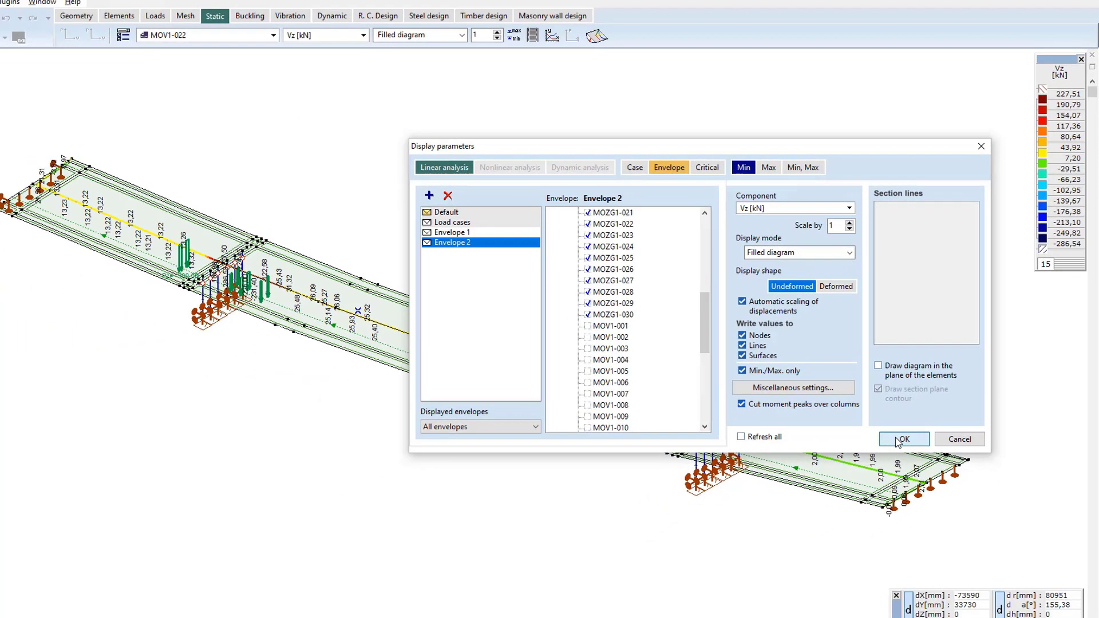
pyautogui.click(871, 474)
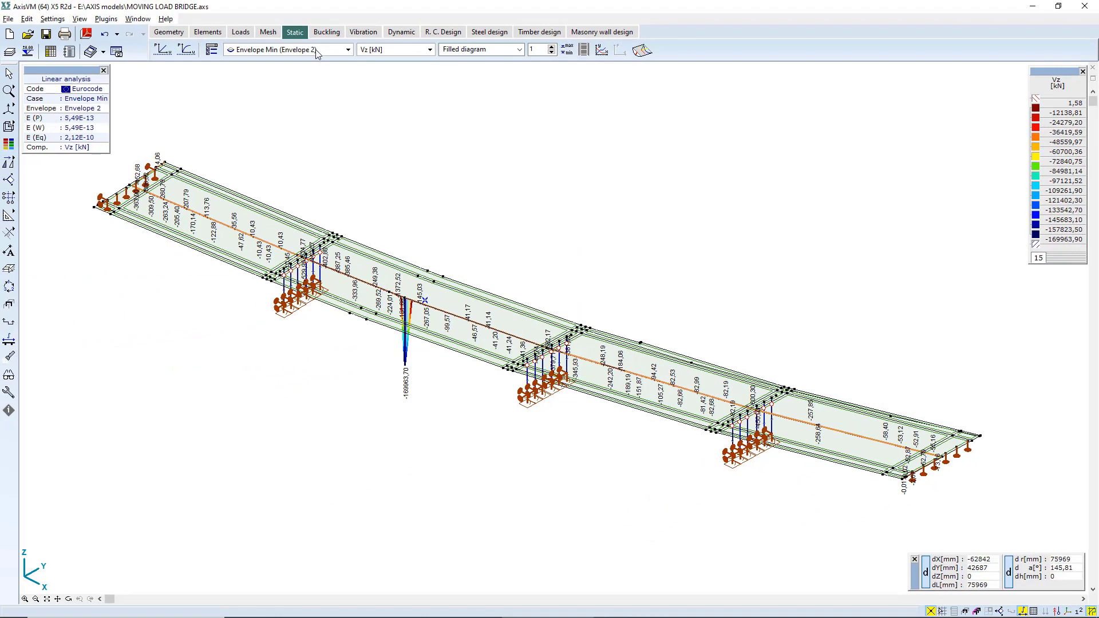
# Display the virtual beam moment My for the combined Min,Max results of Envelope 1.
pyautogui.click(318, 51)
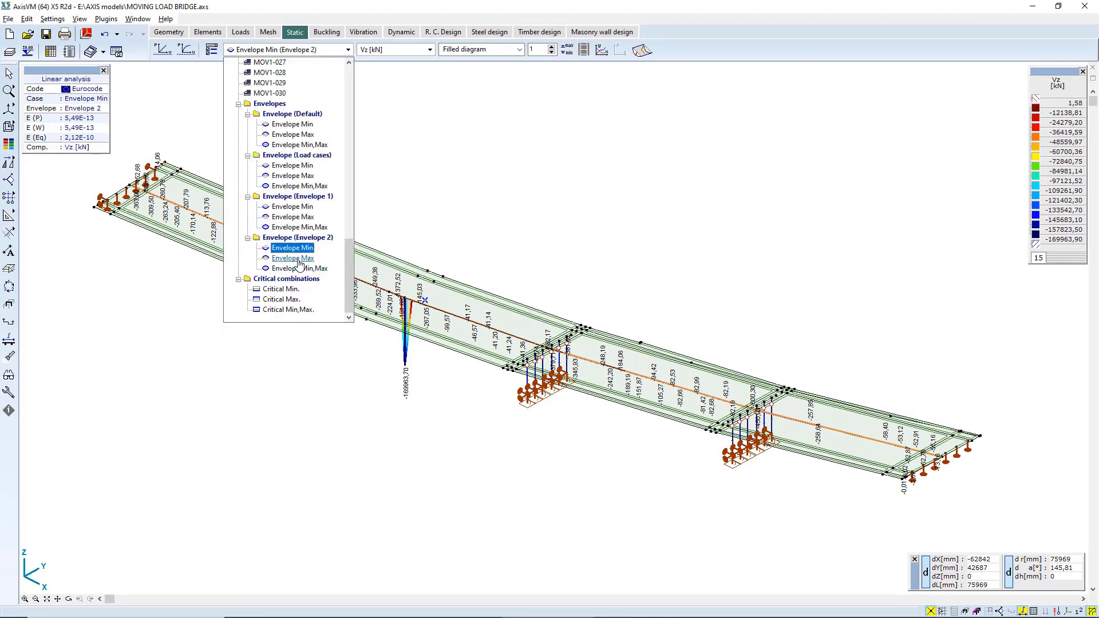
pyautogui.click(299, 228)
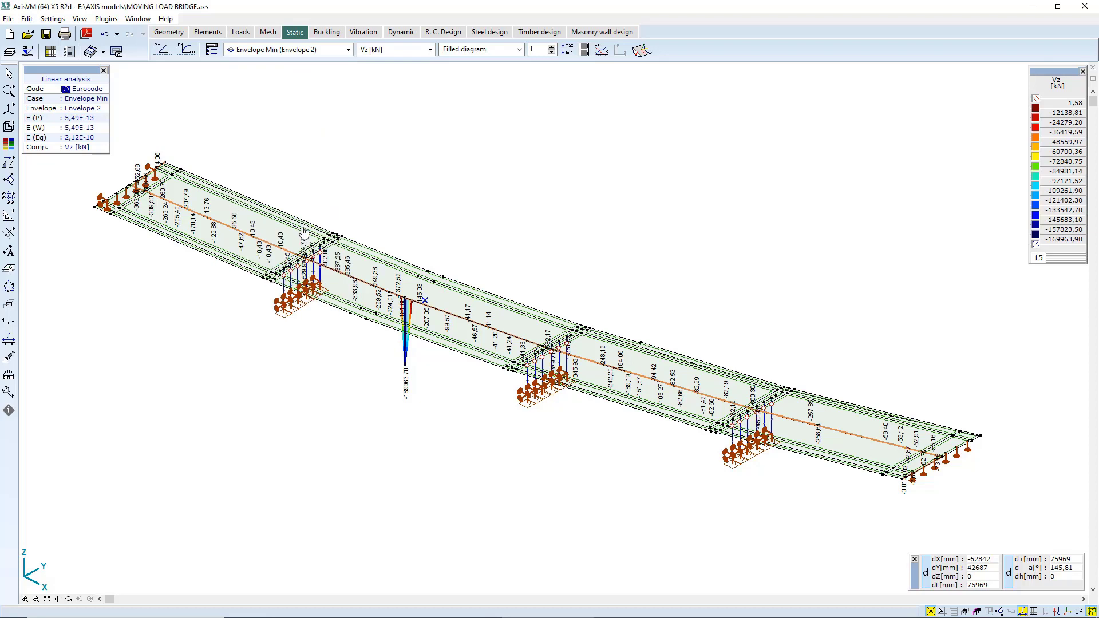
pyautogui.click(405, 50)
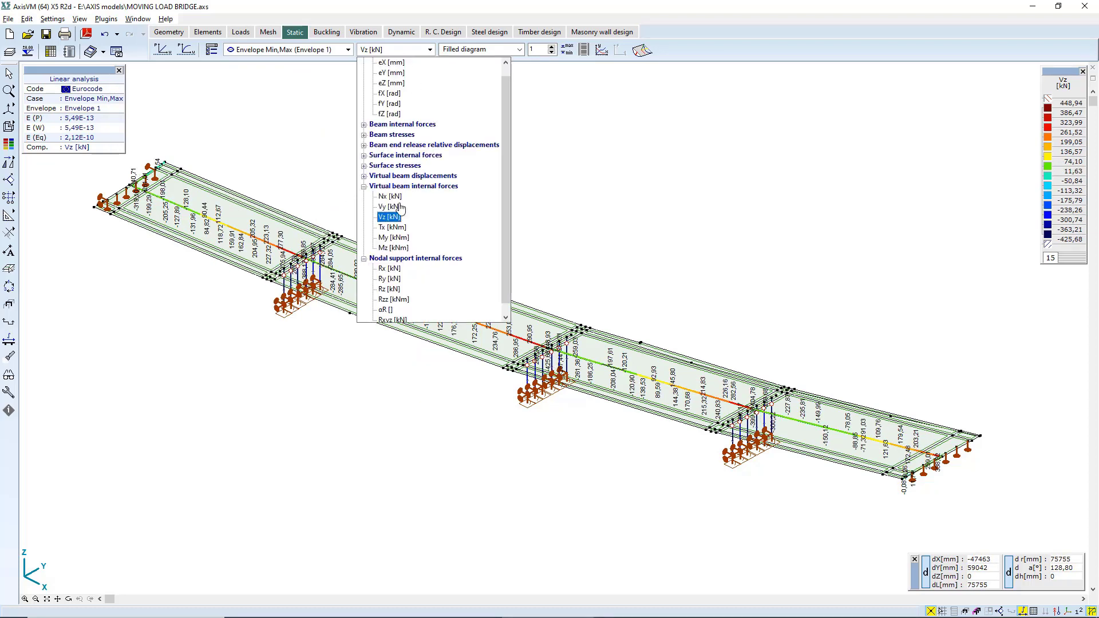
pyautogui.click(399, 232)
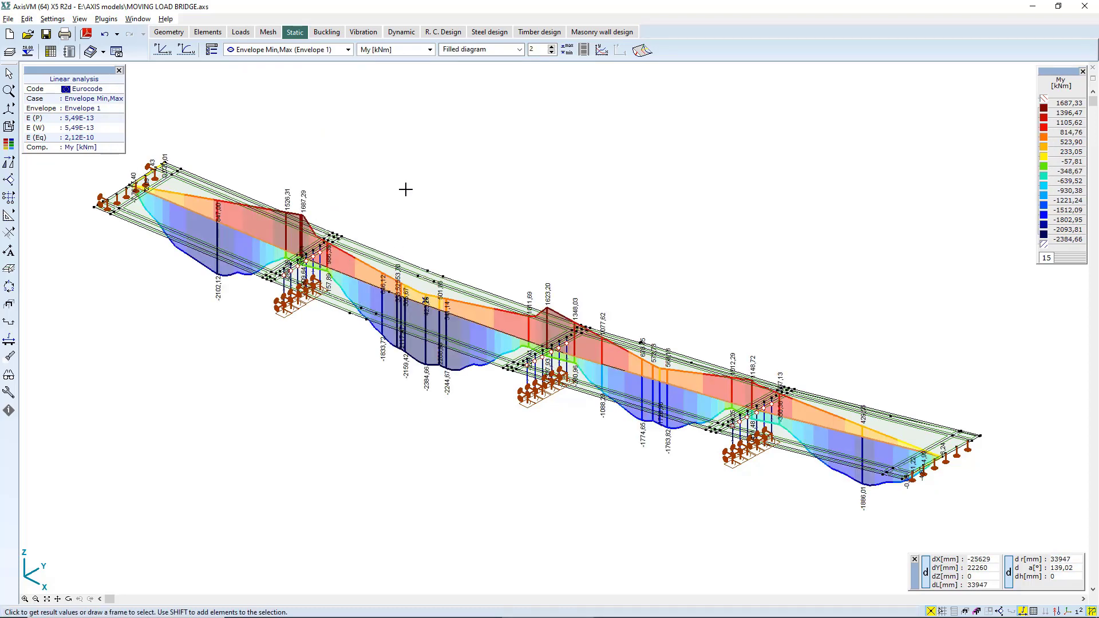
# Query the model extremes of My for Envelope 1 and examine the governing load case and location of the minimum moment.
pyautogui.moveTo(466, 239); pyautogui.dragTo(611, 150, button='middle')
pyautogui.scroll(-2, 453, 226)
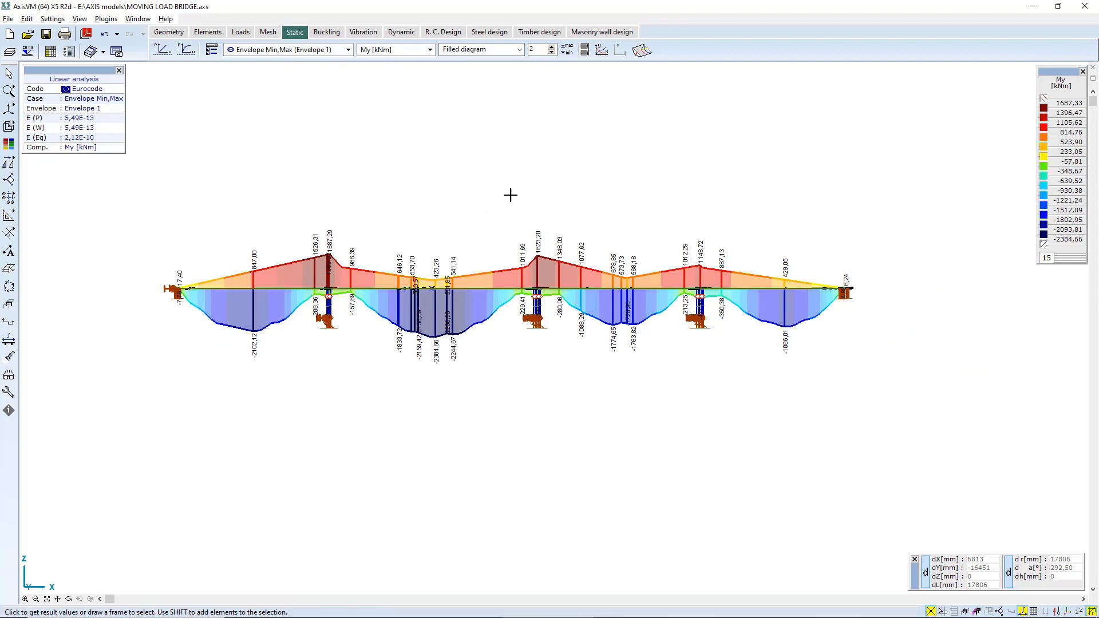
pyautogui.click(567, 49)
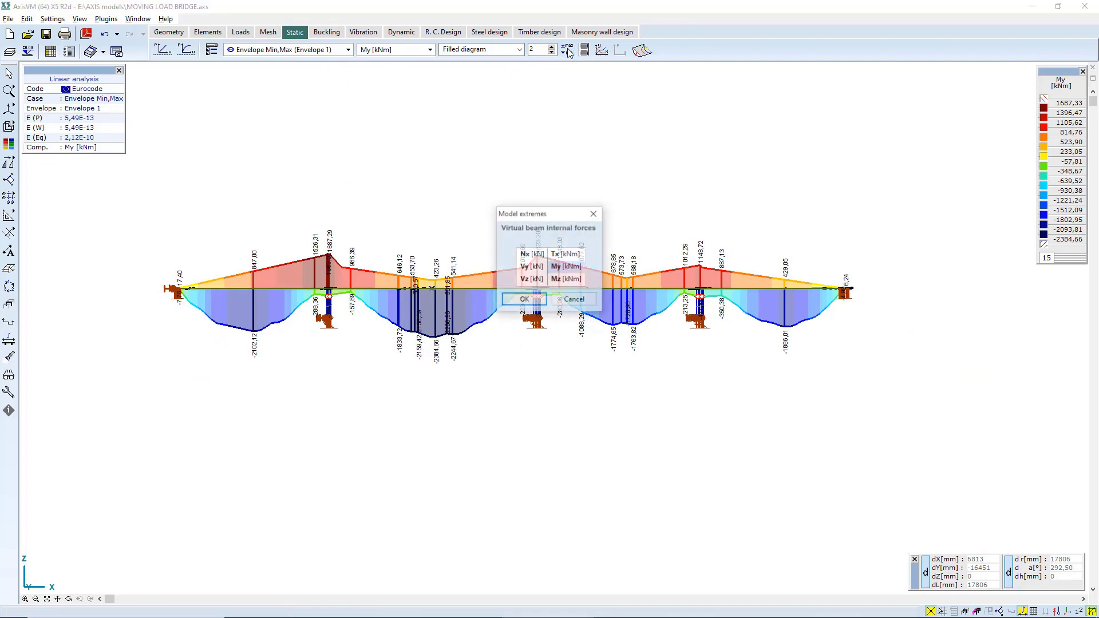
pyautogui.click(524, 300)
pyautogui.moveTo(519, 309); pyautogui.dragTo(528, 354)
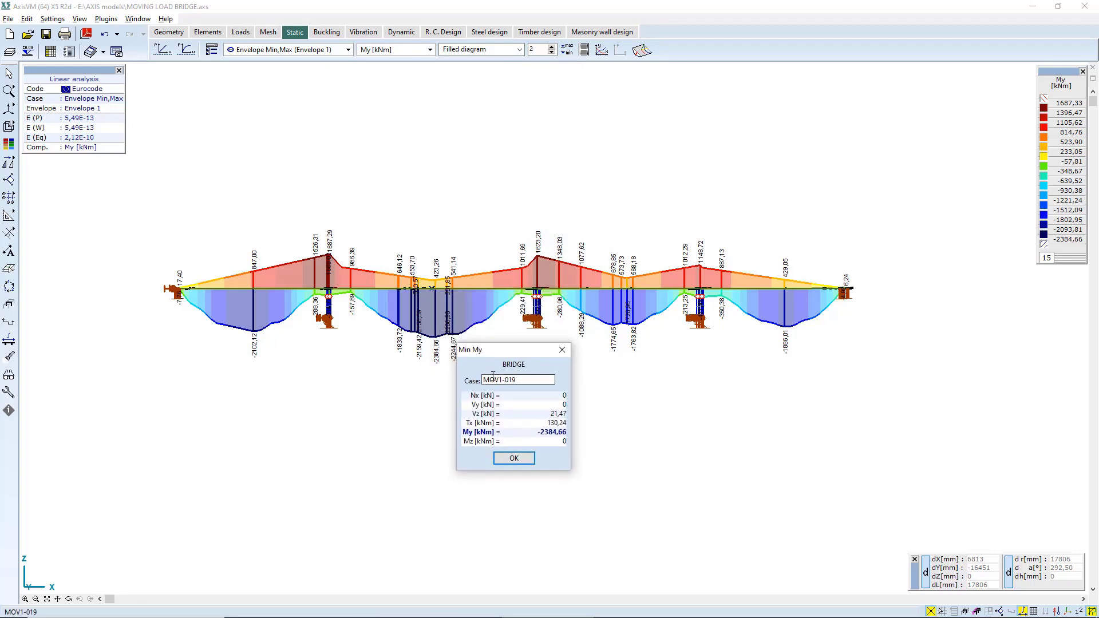
pyautogui.moveTo(515, 380); pyautogui.dragTo(474, 376)
pyautogui.click(514, 459)
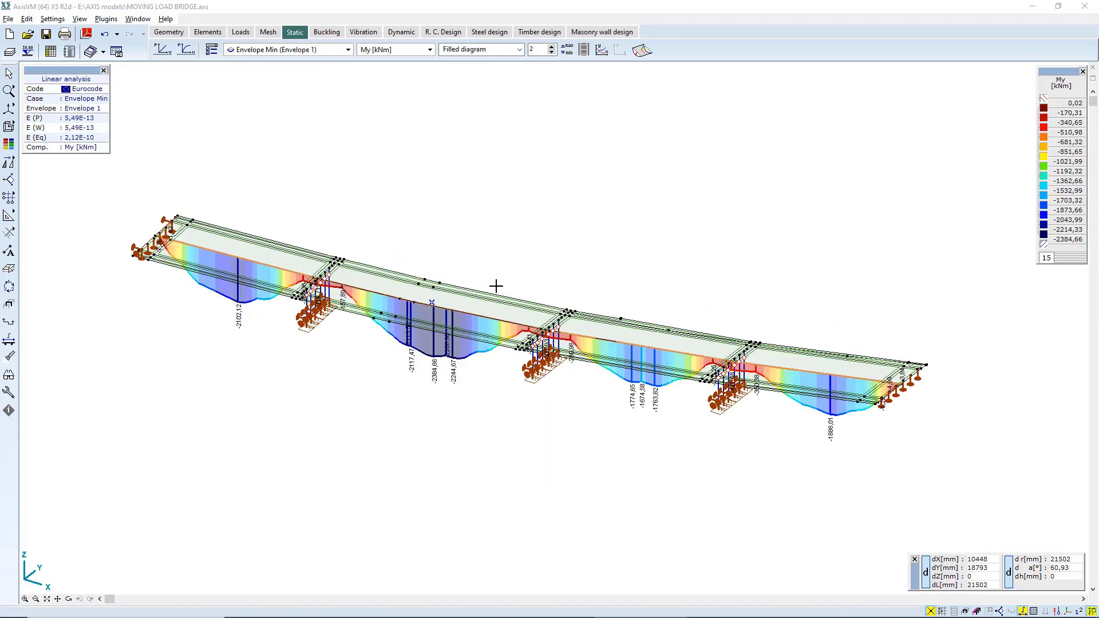
pyautogui.scroll(2, 426, 323)
pyautogui.scroll(1, 427, 324)
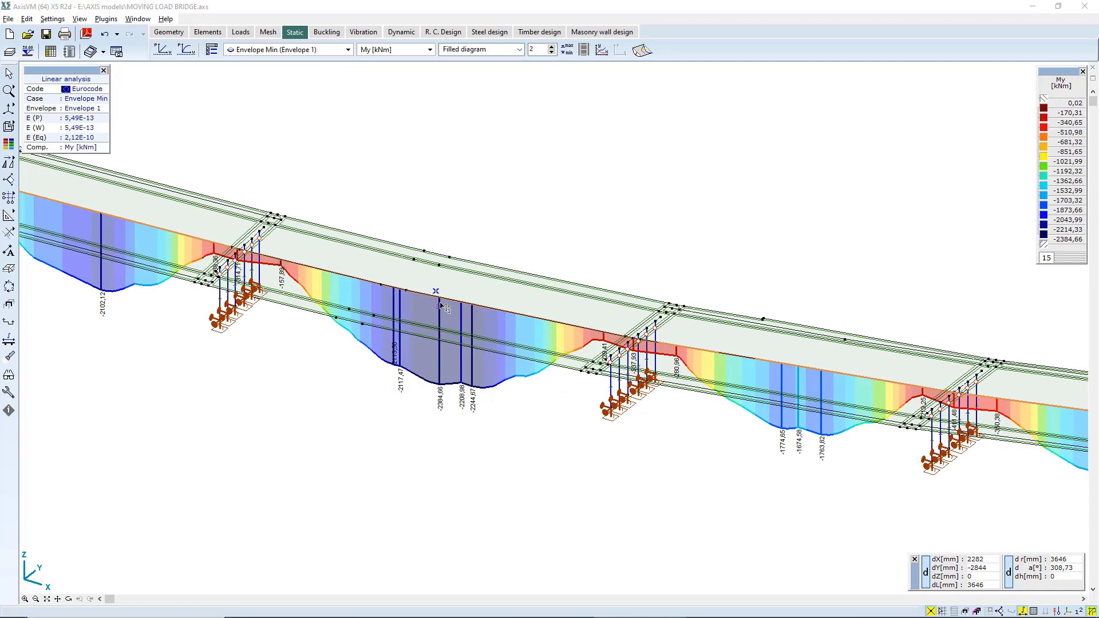
pyautogui.moveTo(438, 302)
pyautogui.scroll(-2, 506, 248)
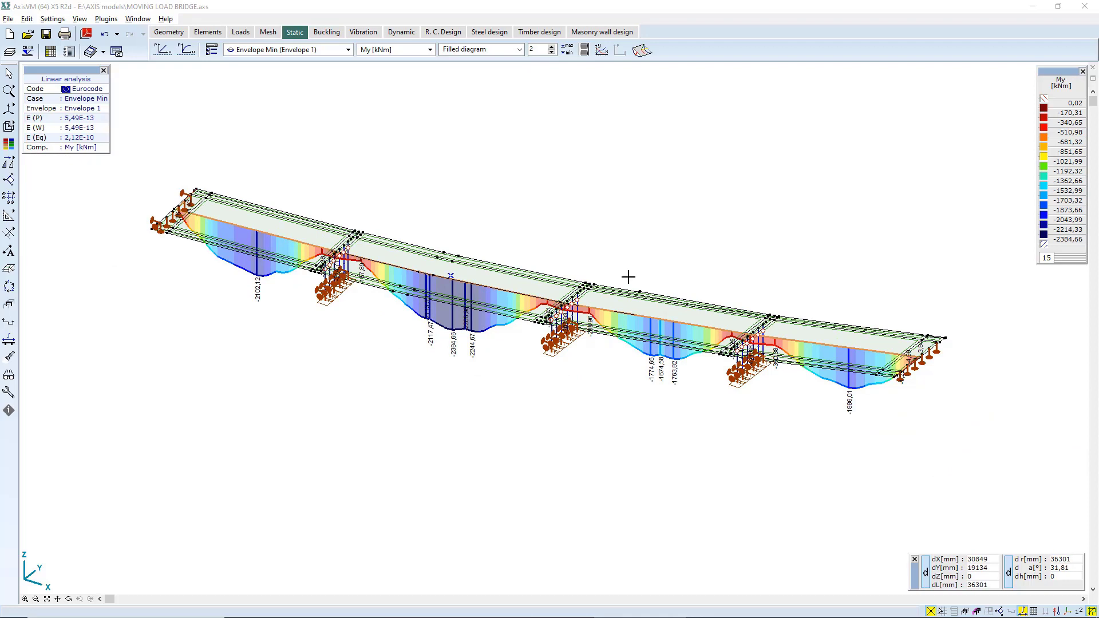
# Return to load definition and make ST1 the active load case.
pyautogui.click(241, 32)
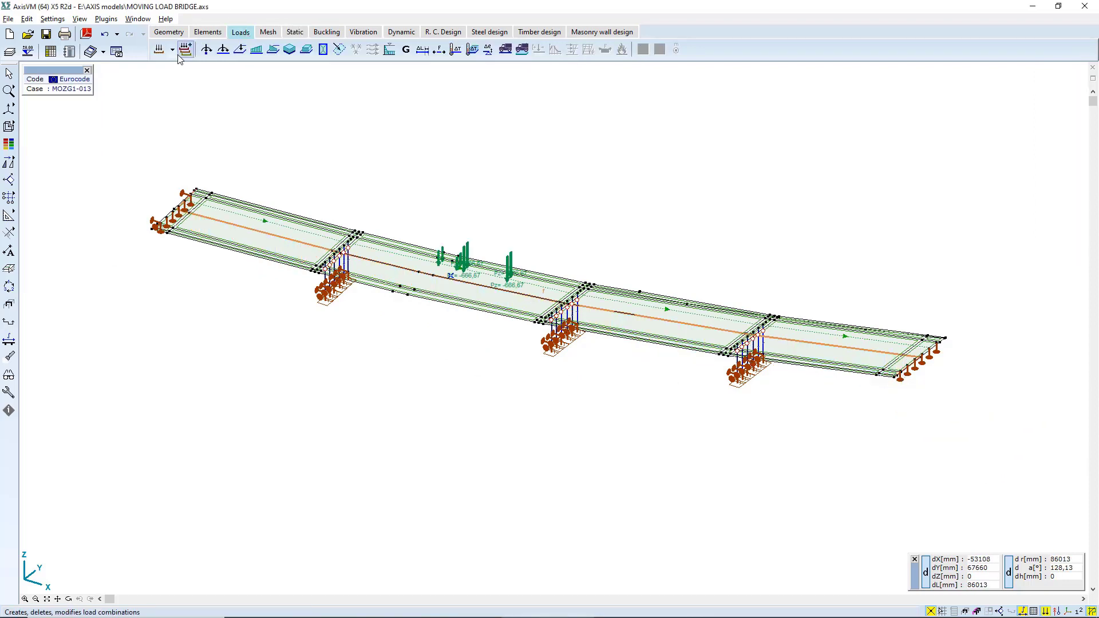
pyautogui.click(159, 49)
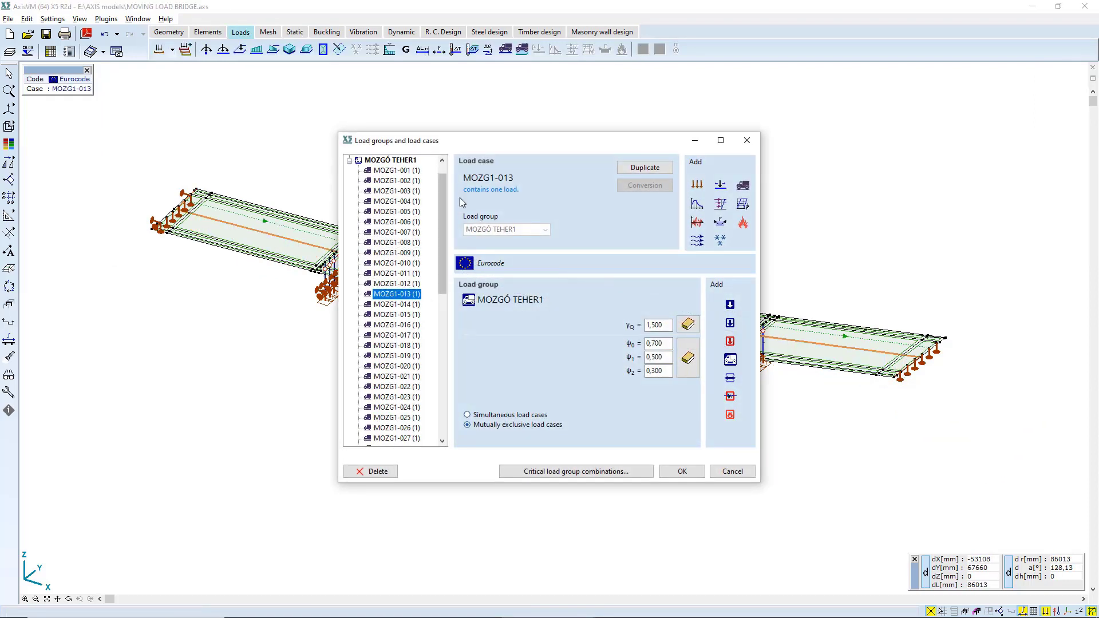
pyautogui.click(696, 185)
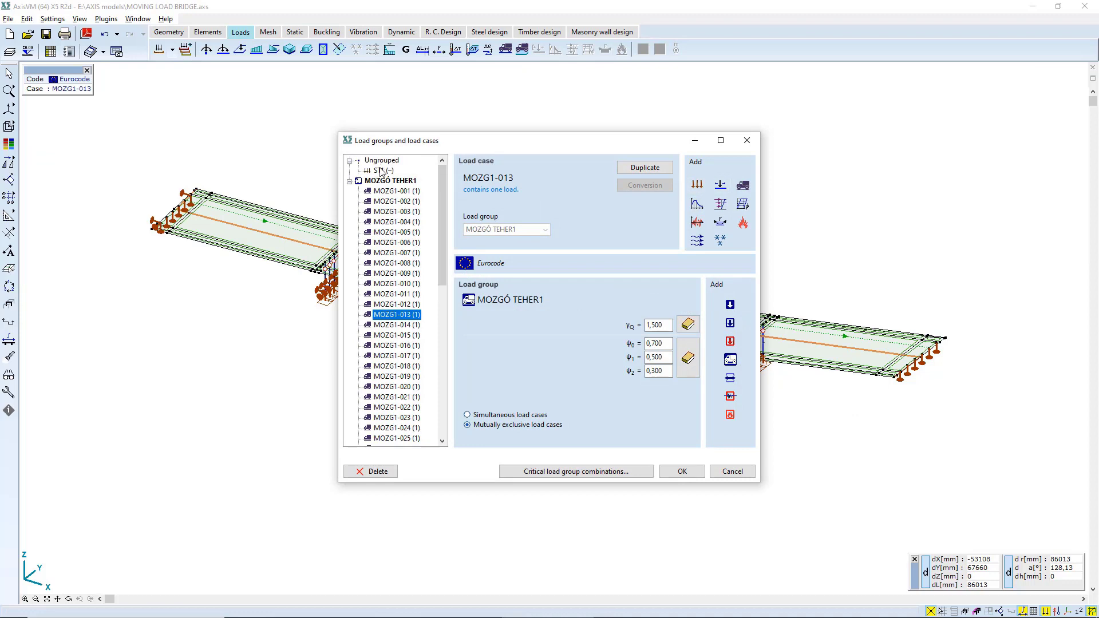
pyautogui.click(381, 170)
pyautogui.click(682, 472)
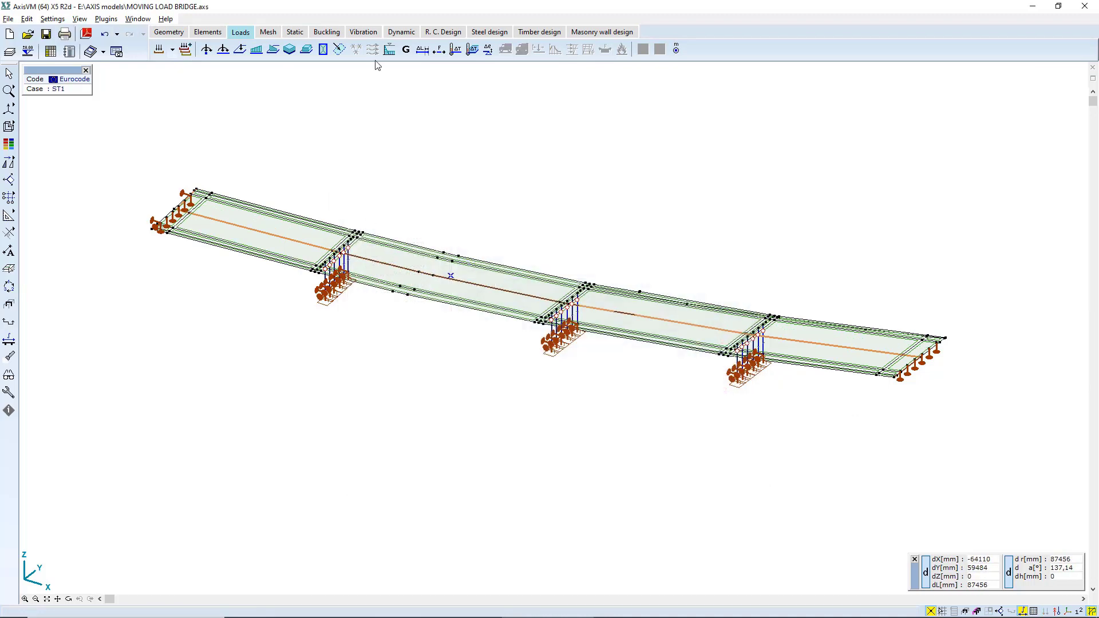
# Apply self-weight to all elements of the bridge in load case ST1.
pyautogui.click(422, 50)
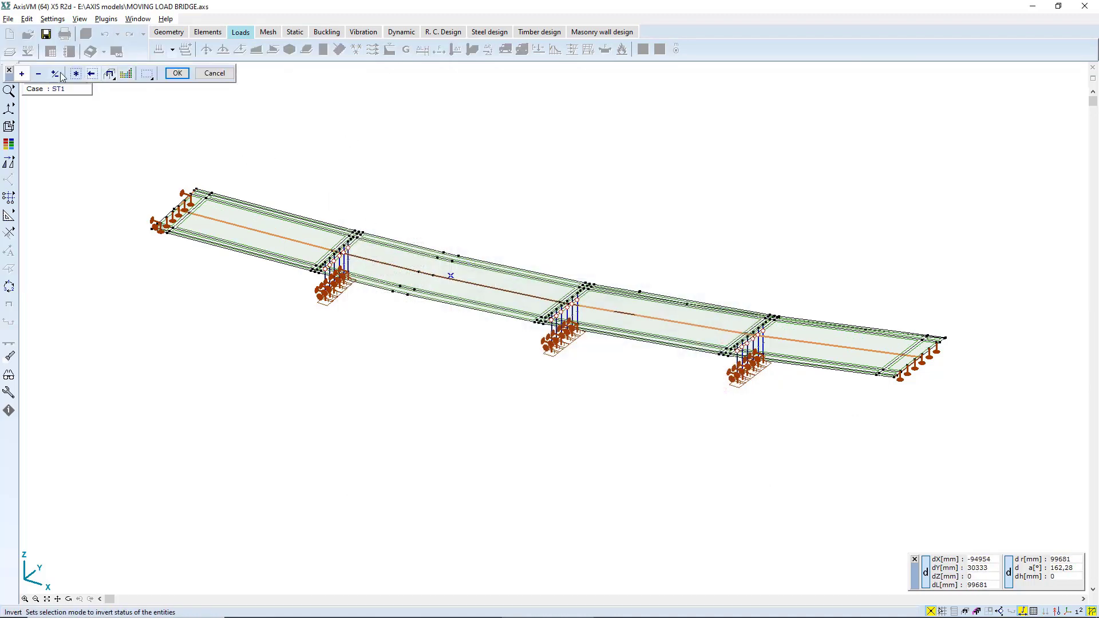
pyautogui.click(77, 73)
pyautogui.click(177, 74)
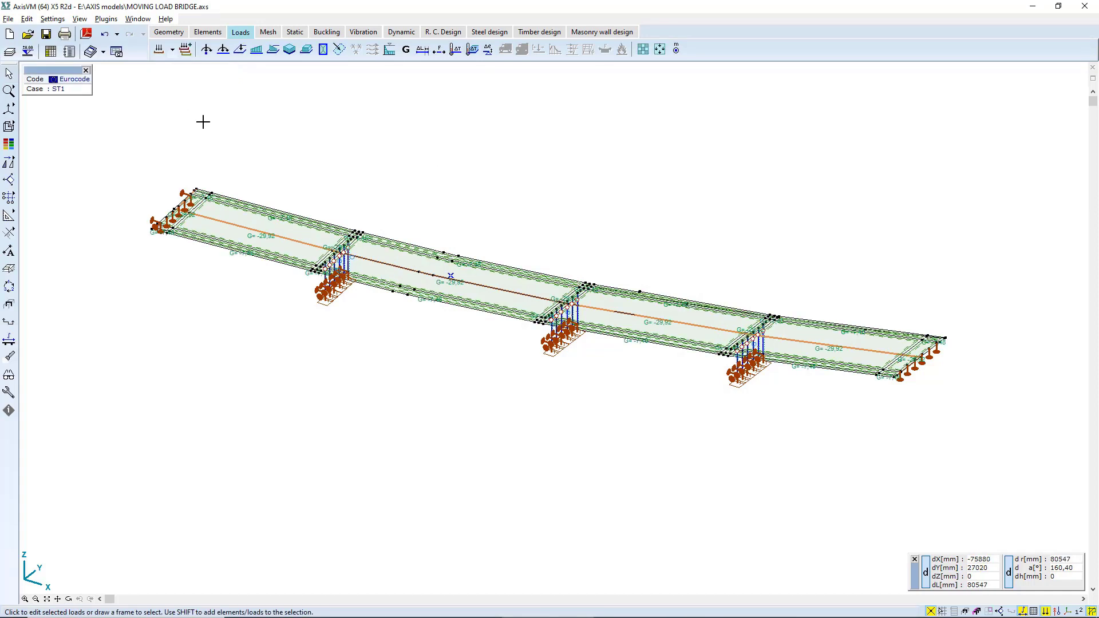
# Create a custom ULS load combination with factors 1.35 for ST1 and 1.50 for MOV1-019, leaving the other factors at 0.
pyautogui.click(187, 48)
pyautogui.click(194, 94)
pyautogui.press('Tab')
pyautogui.press('Tab')
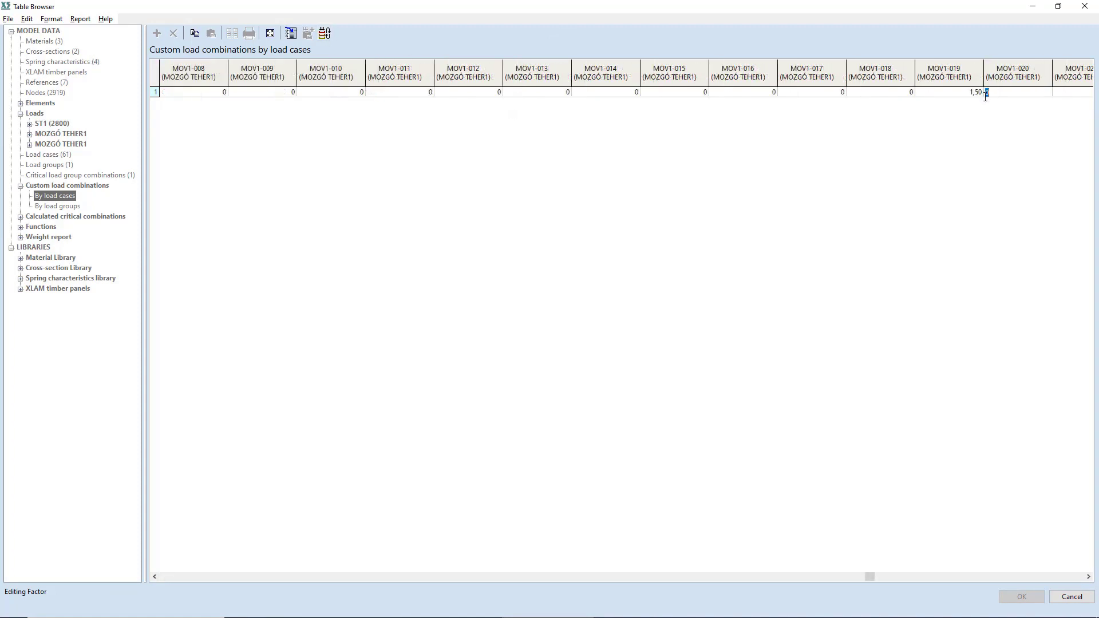
pyautogui.press('Tab')
pyautogui.press('Tab')
pyautogui.press('Tab')
pyautogui.press('Return')
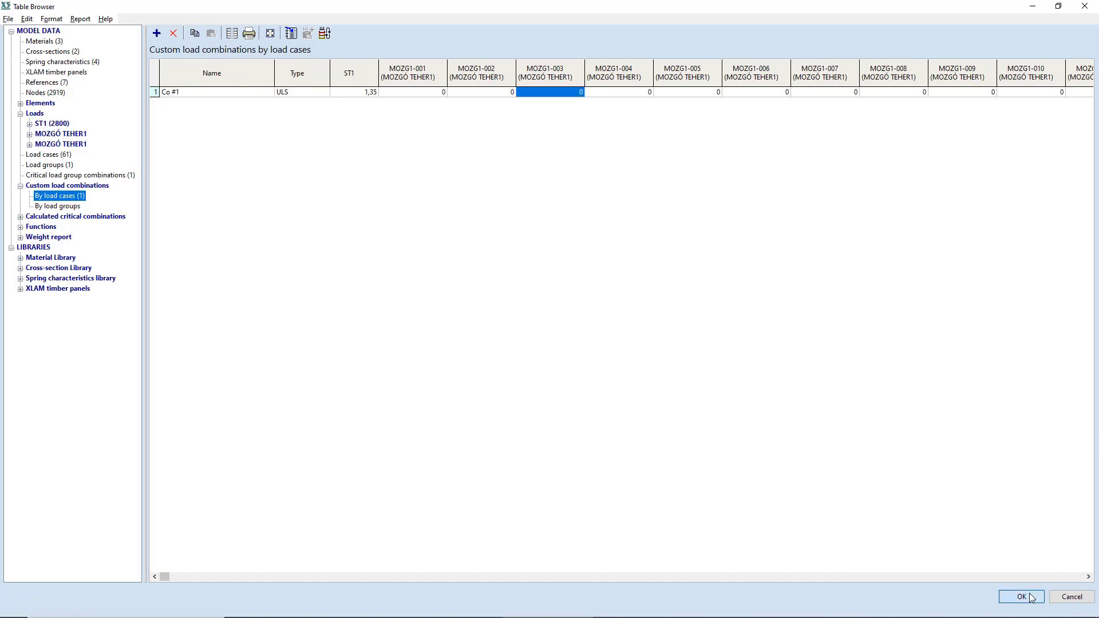
pyautogui.click(1022, 597)
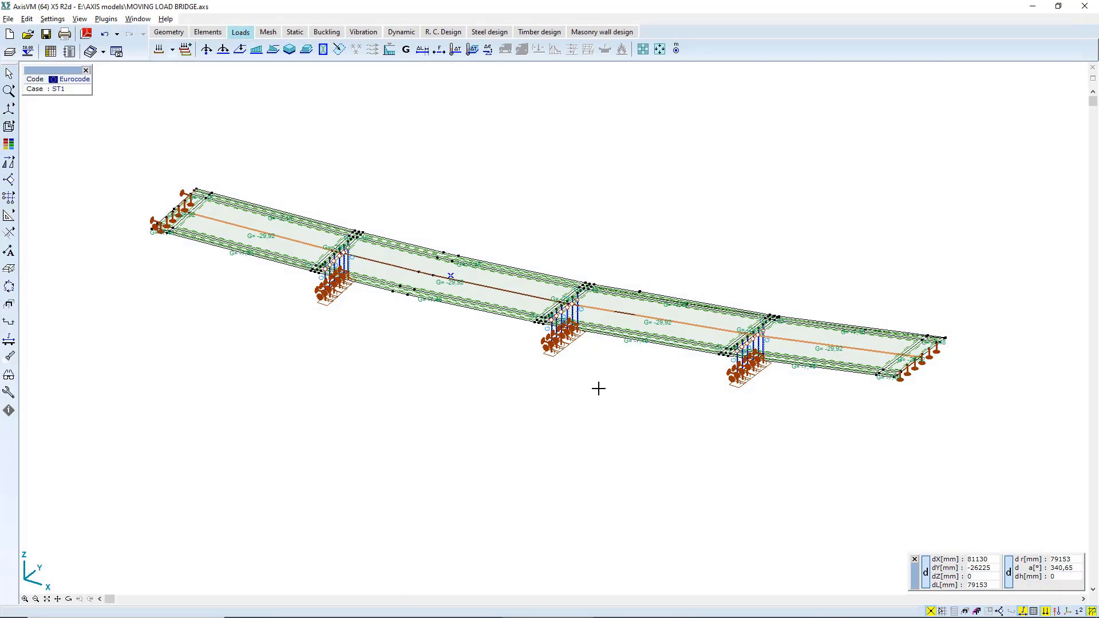
# Save the modified bridge model and run the linear static analysis.
pyautogui.click(171, 50)
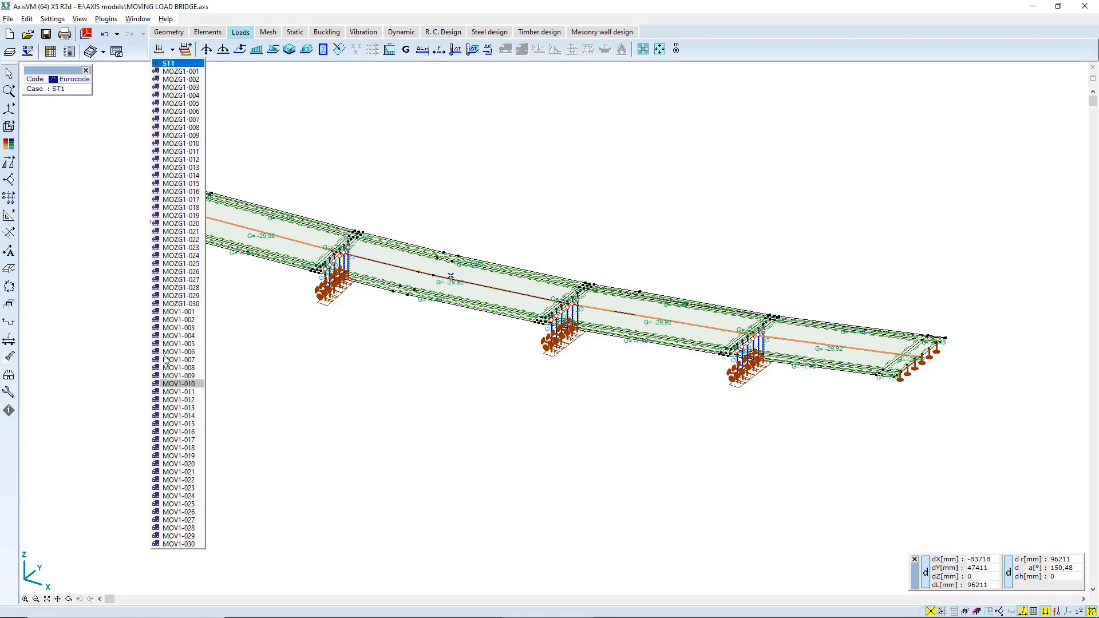
pyautogui.click(294, 32)
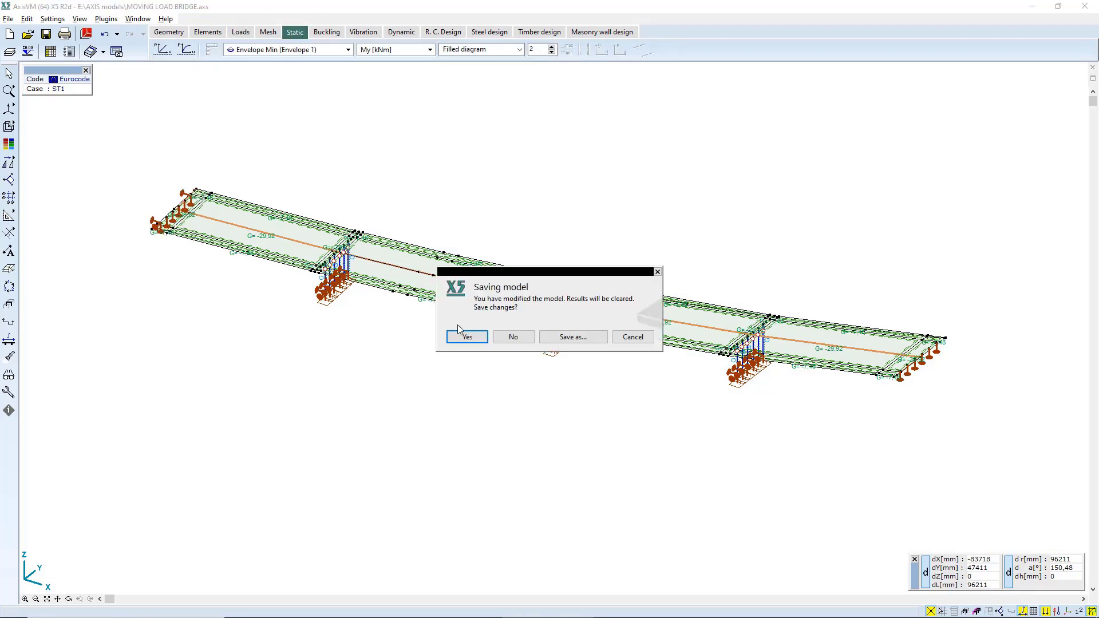
pyautogui.click(468, 337)
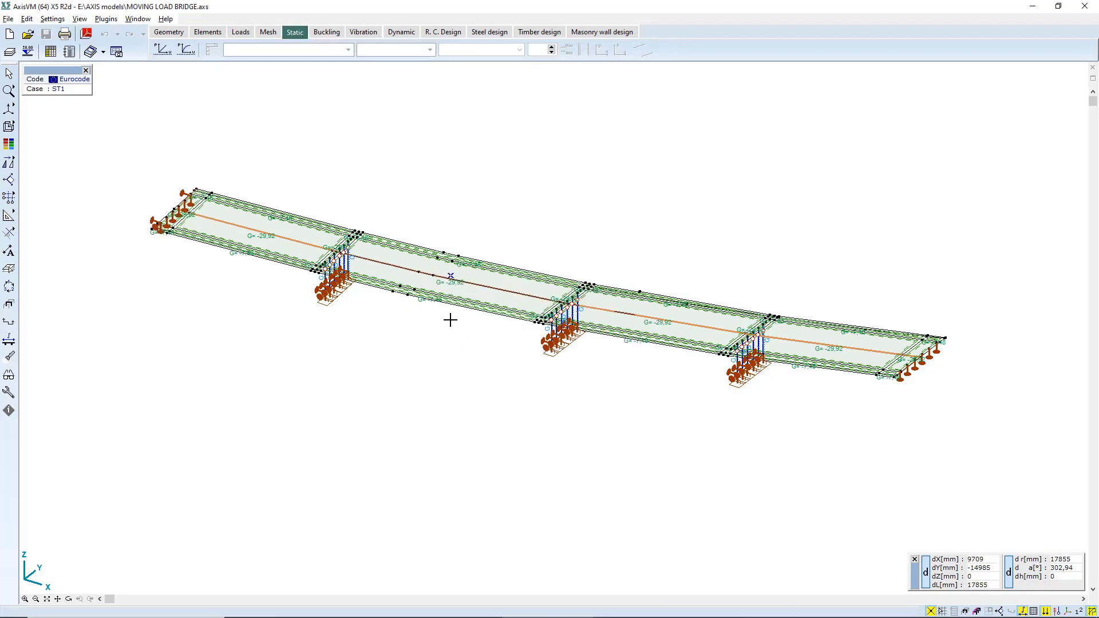
pyautogui.click(163, 51)
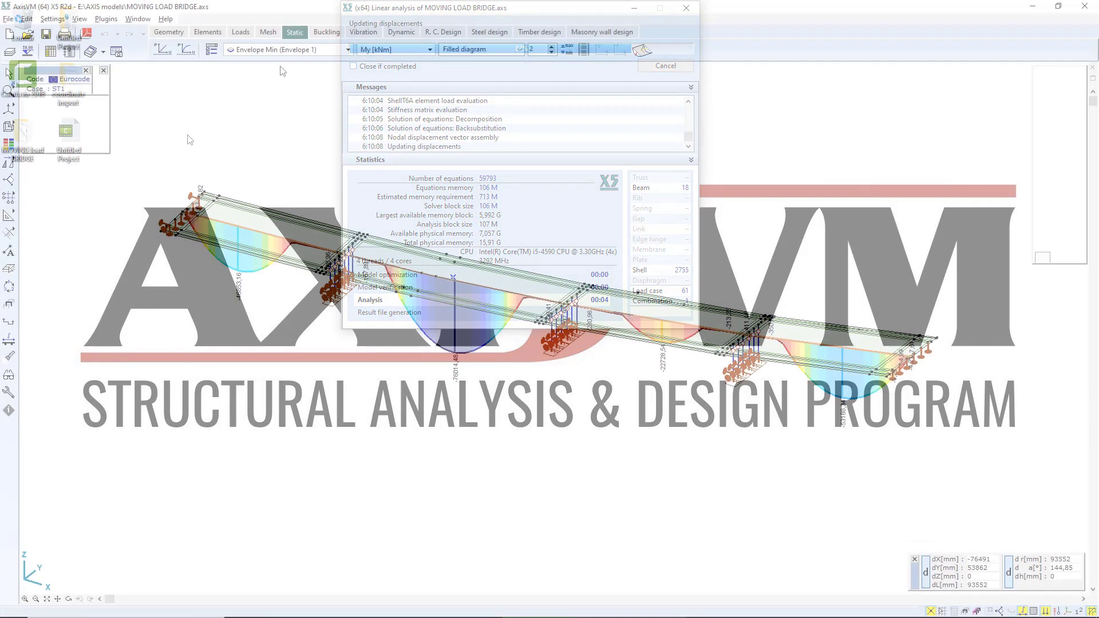
# Display the virtual beam moment My for load combination Co.#1 (ULS) instead of the Envelope 1 minimum.
pyautogui.click(331, 50)
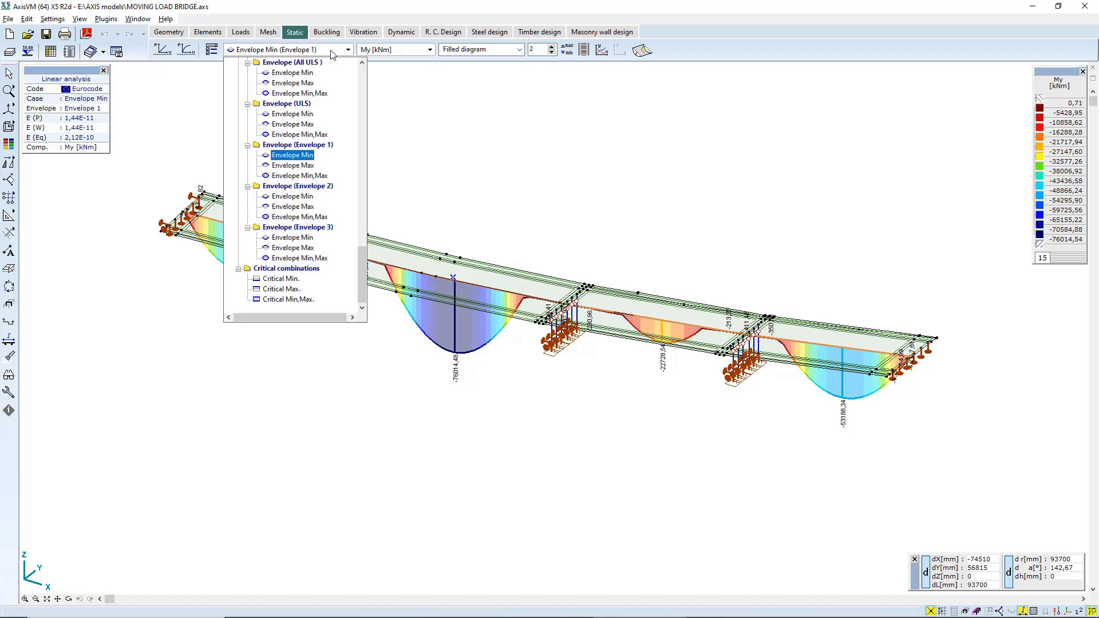
pyautogui.click(292, 156)
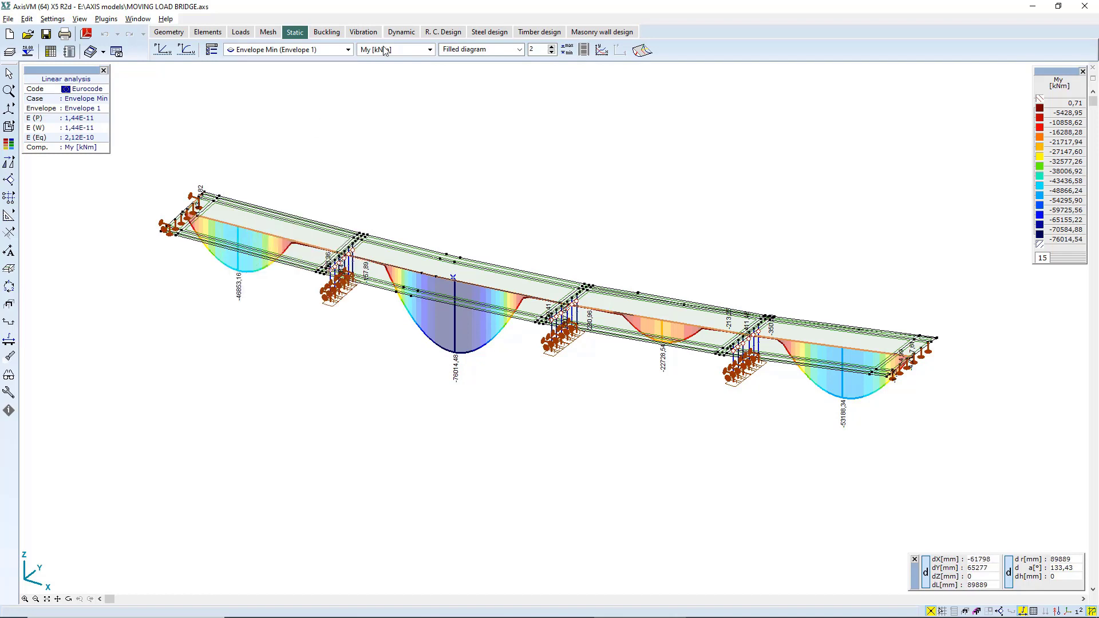
pyautogui.click(339, 54)
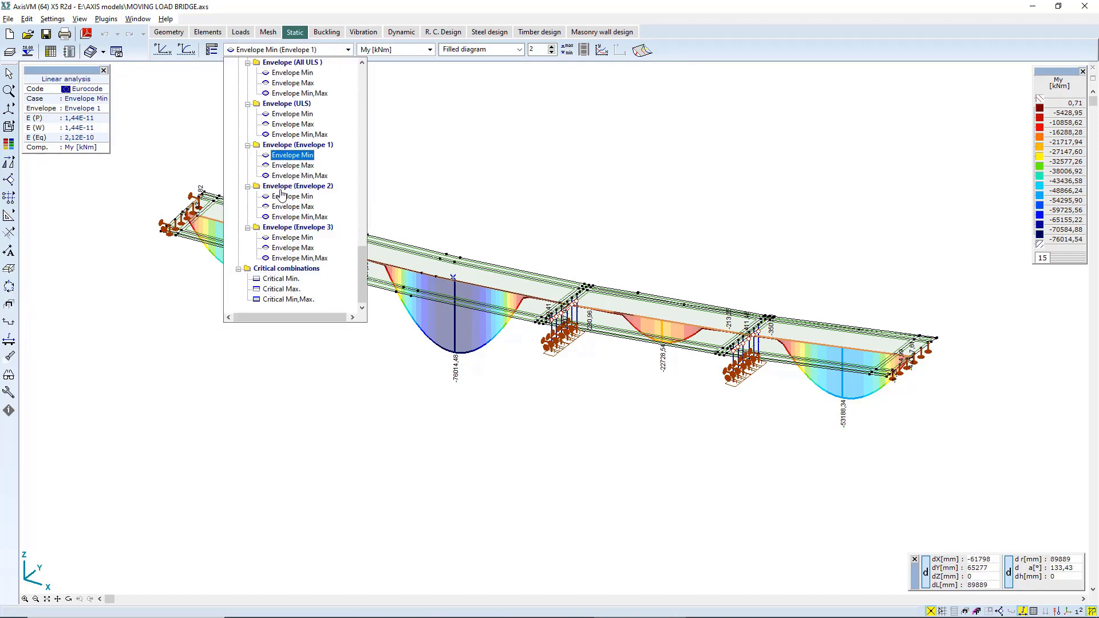
pyautogui.scroll(8, 281, 195)
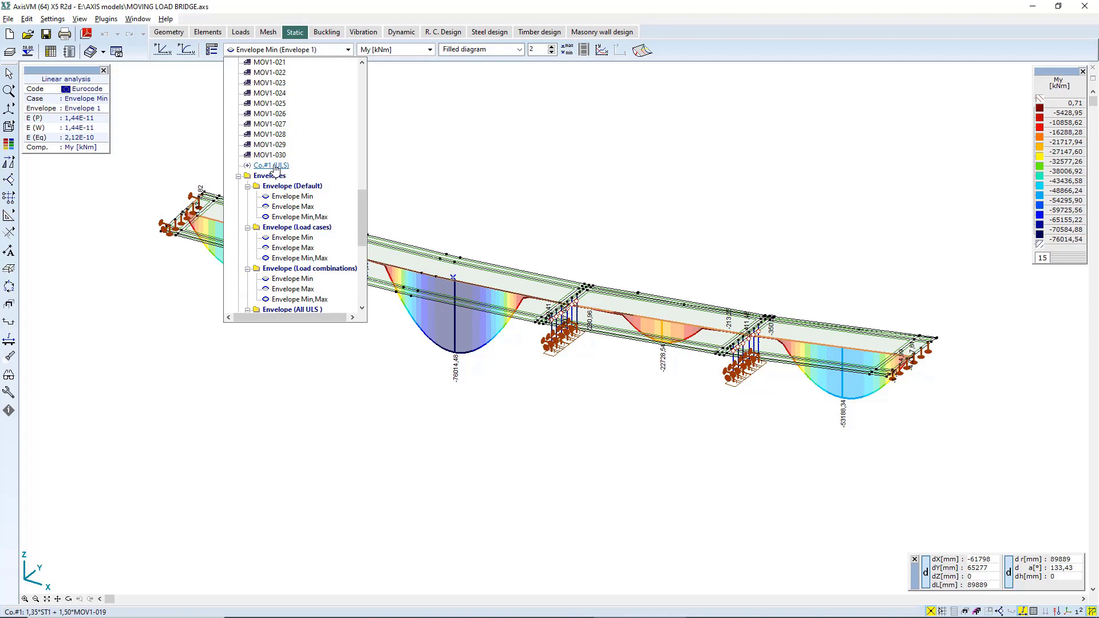
pyautogui.click(274, 167)
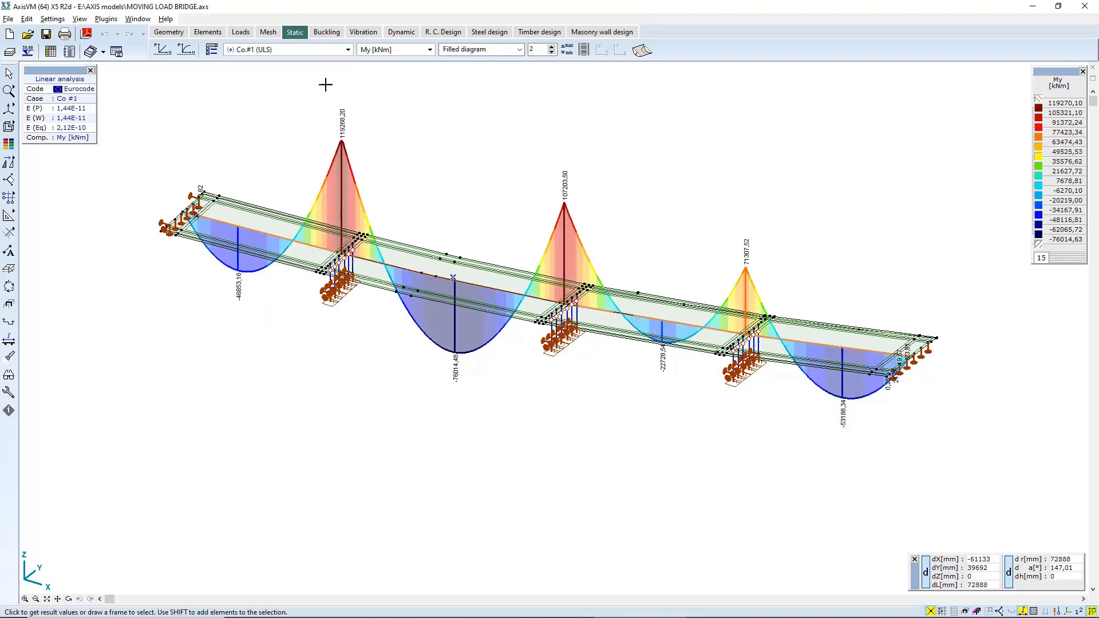
# Display the virtual beam shear force Vz for Co.#1 and examine its diagram along the bridge.
pyautogui.click(393, 51)
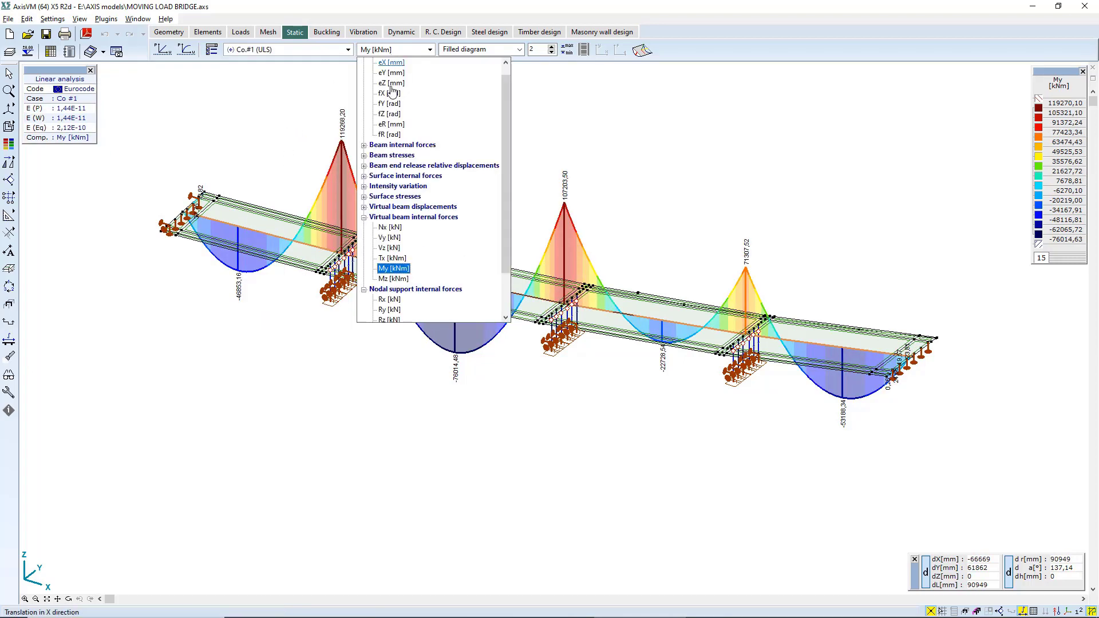
pyautogui.click(390, 248)
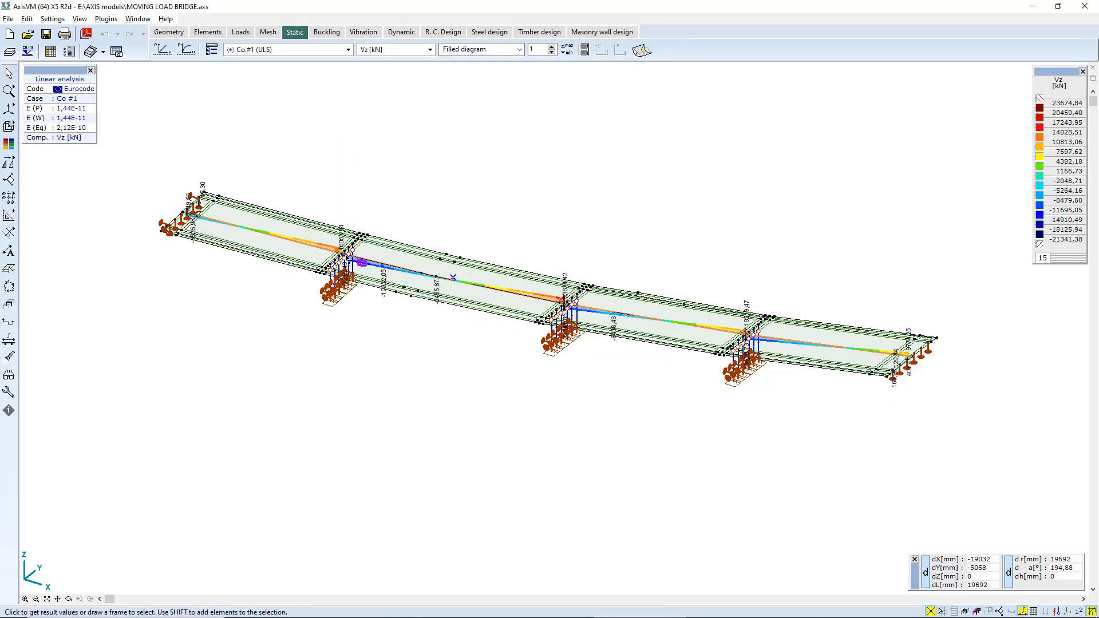
pyautogui.scroll(1, 304, 231)
pyautogui.moveTo(480, 193)
pyautogui.keyDown('alt'); pyautogui.mouseDown(button='middle')
pyautogui.moveTo(454, 277)
pyautogui.moveTo(486, 209)
pyautogui.moveTo(498, 212)
pyautogui.moveTo(478, 204)
pyautogui.mouseUp(button='middle'); pyautogui.keyUp('alt')
# Restore the virtual beam moment My diagram for Co.#1 and go to reinforced concrete design.
pyautogui.click(406, 54)
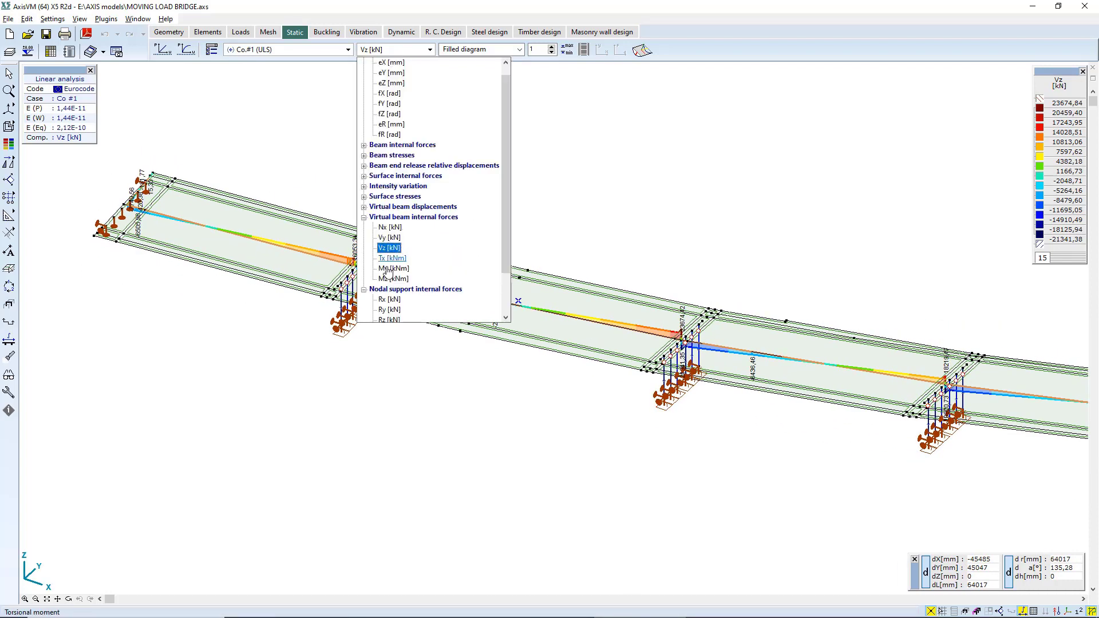
pyautogui.click(391, 267)
pyautogui.scroll(-1, 237, 211)
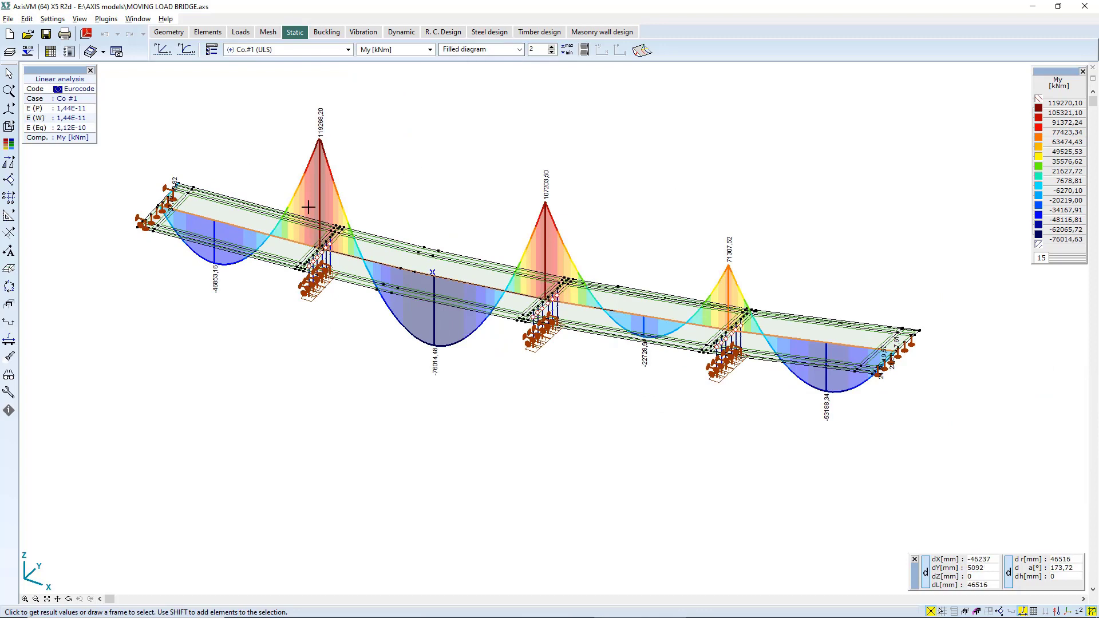
pyautogui.click(441, 279)
pyautogui.click(445, 33)
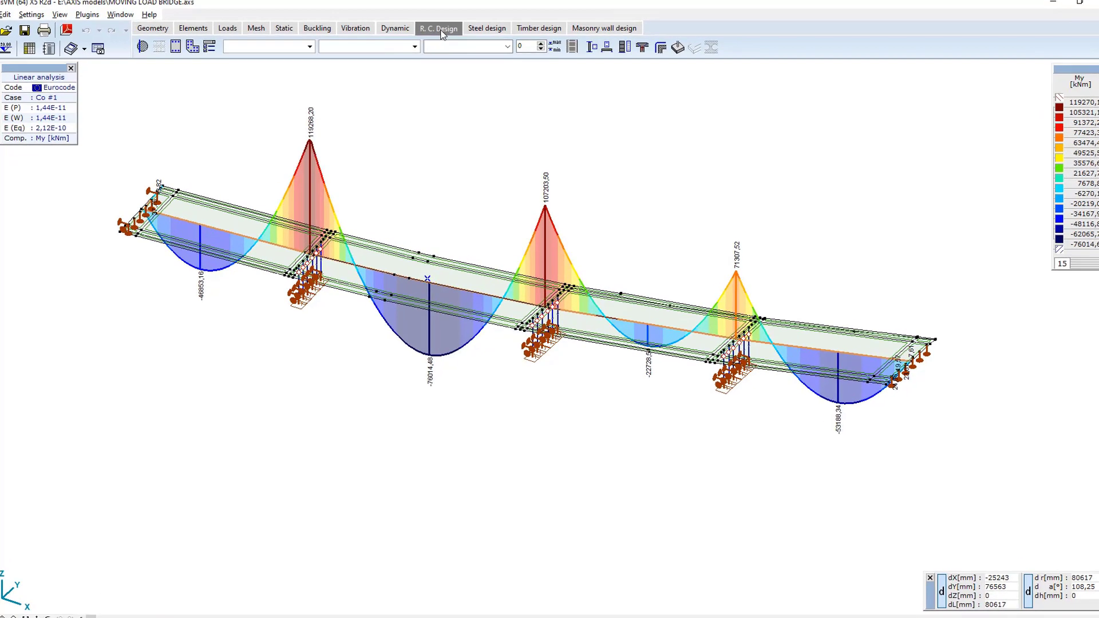